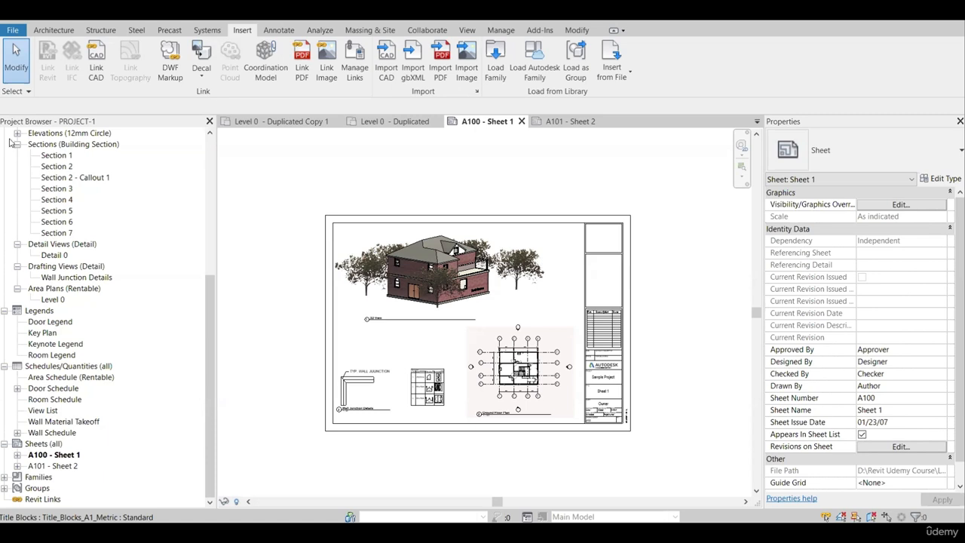
click(13, 30)
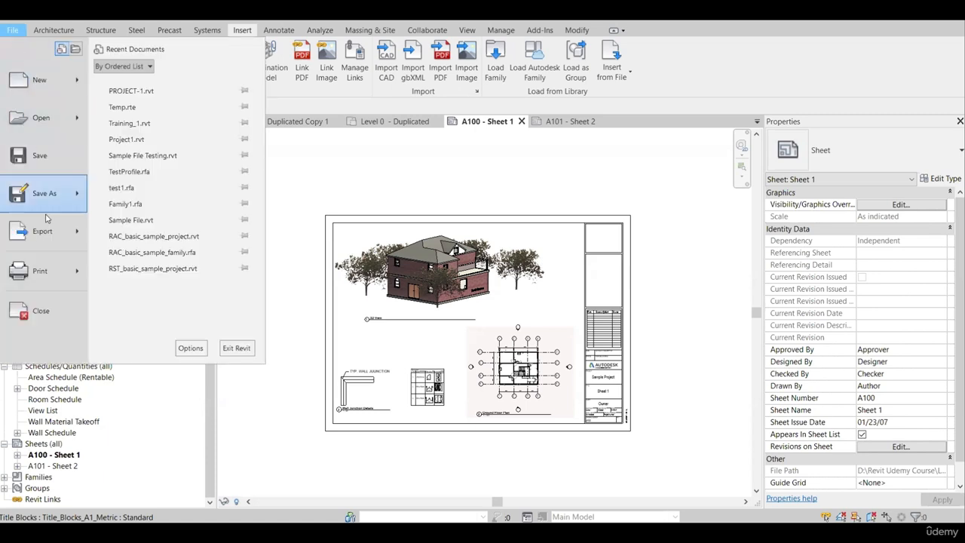
mouse_move(78, 234)
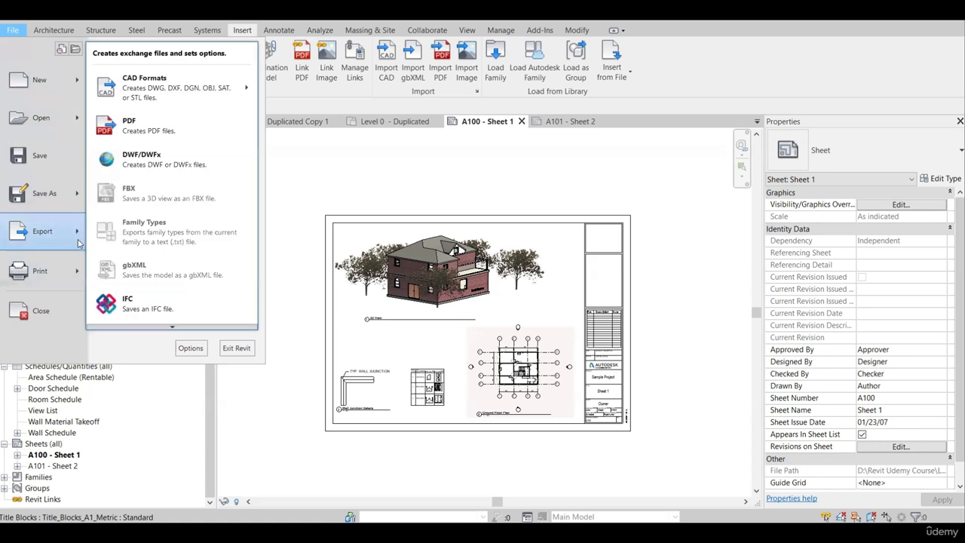
click(415, 164)
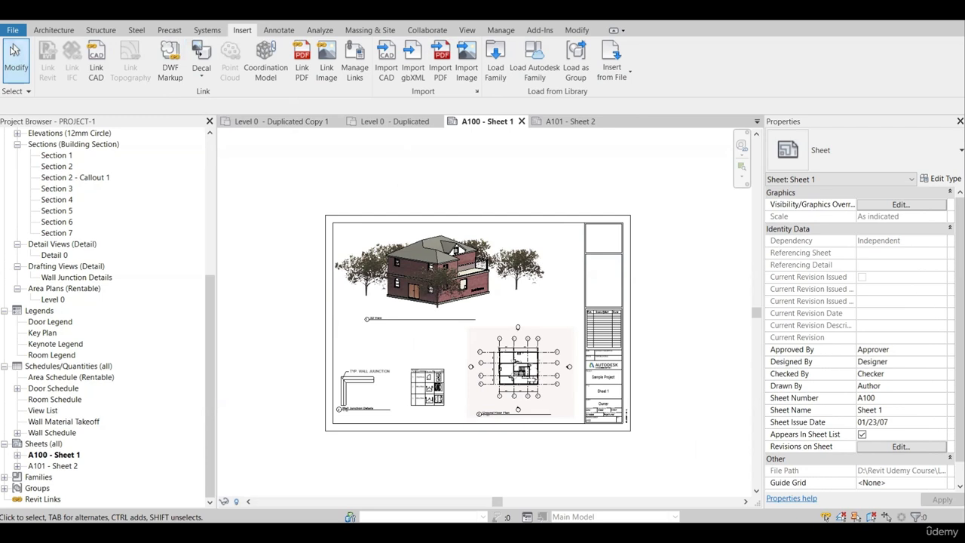
Start a DWG export of the project's views and sheets.
click(13, 30)
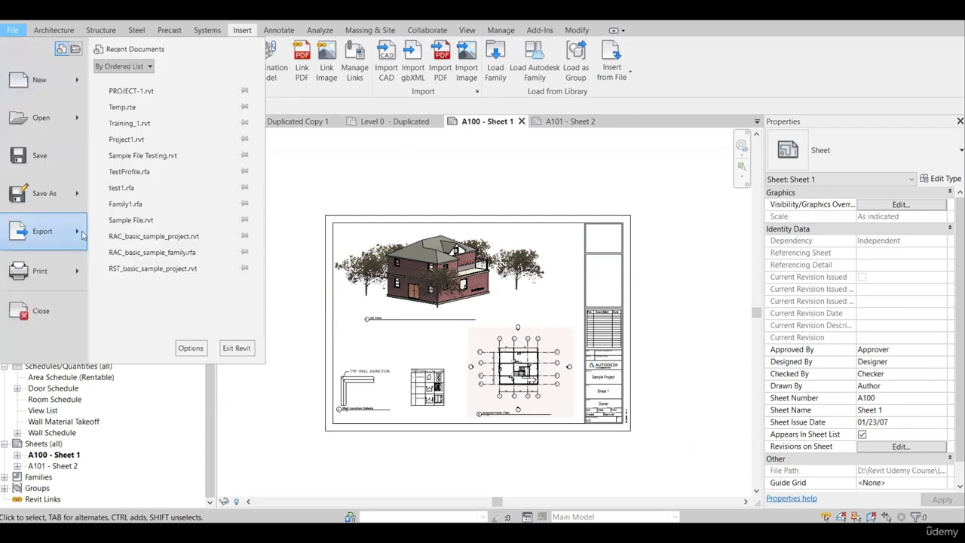
mouse_move(81, 236)
mouse_move(223, 96)
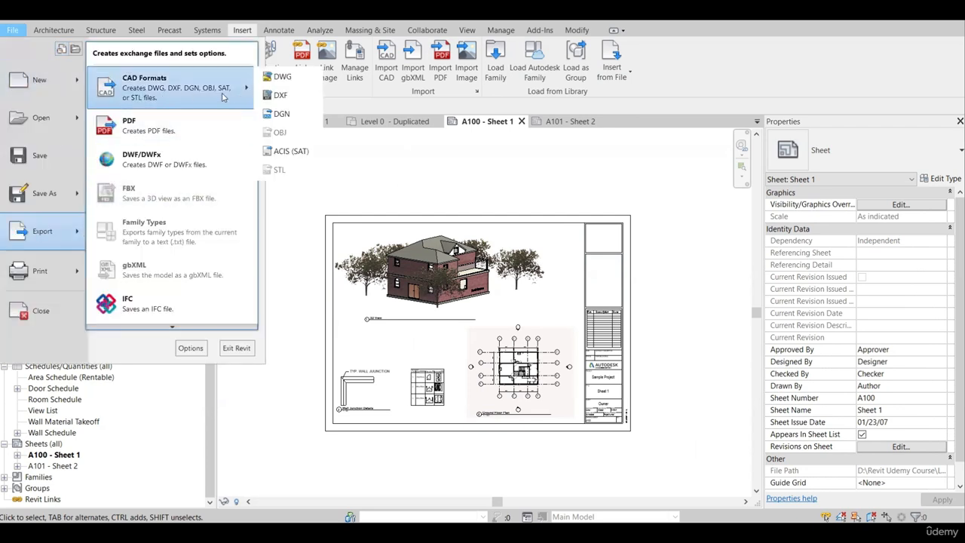
click(283, 77)
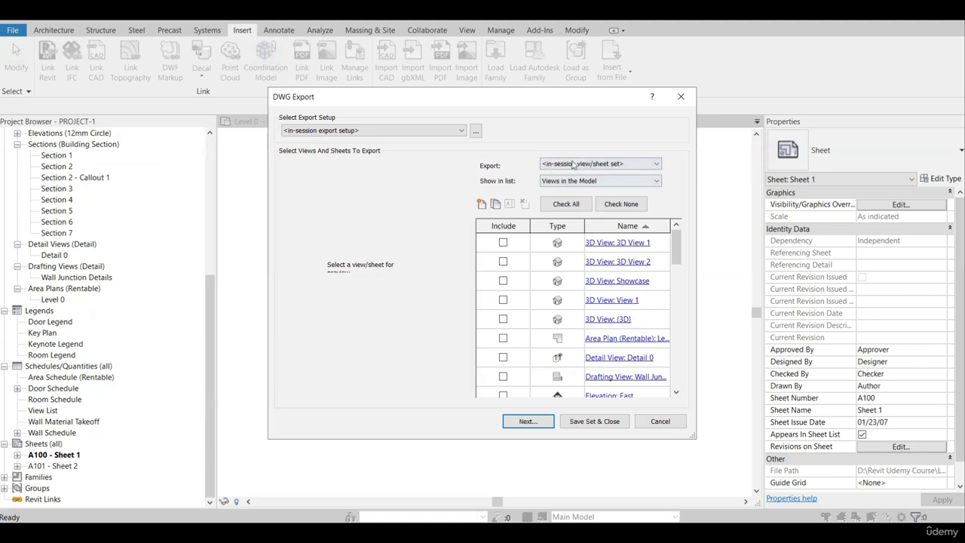
Try the export scope as current view/sheet only, then return it to the in-session view/sheet set.
click(574, 164)
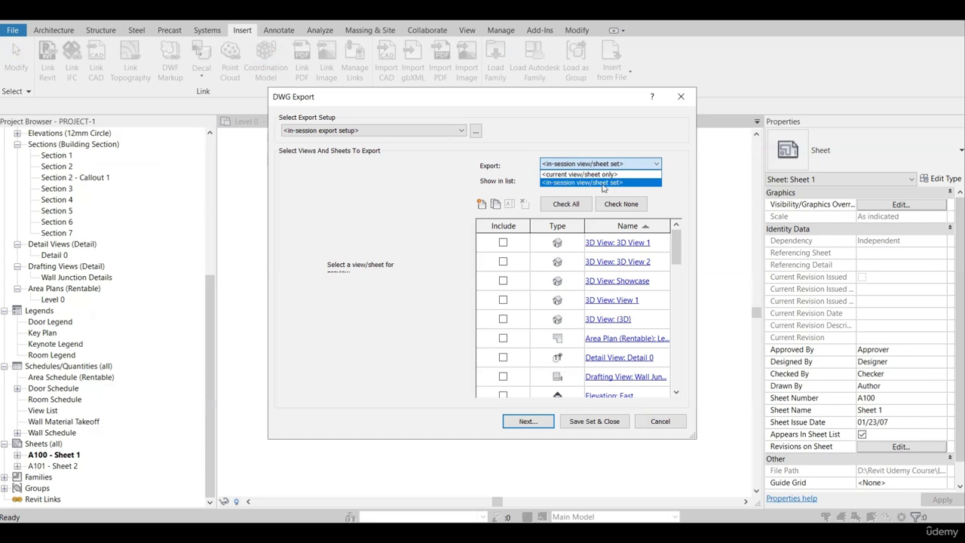
click(602, 184)
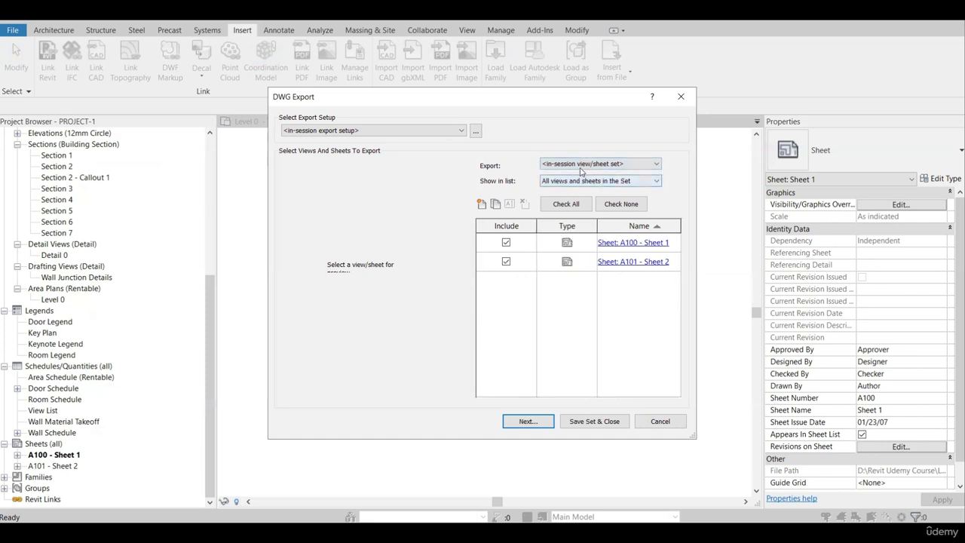
click(573, 164)
click(568, 174)
click(599, 164)
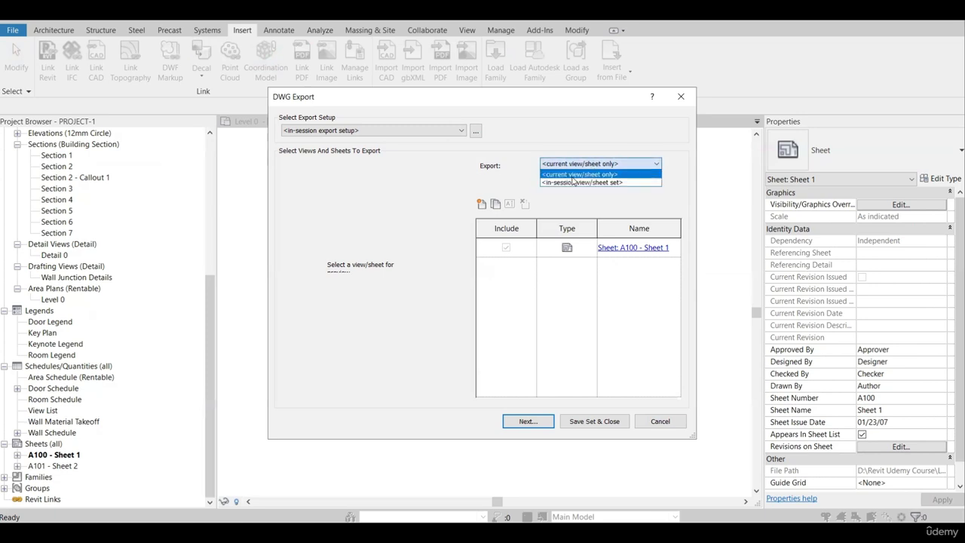
click(573, 183)
Try filtering the export list by Sheets in the Model and by Views in the Set.
click(573, 184)
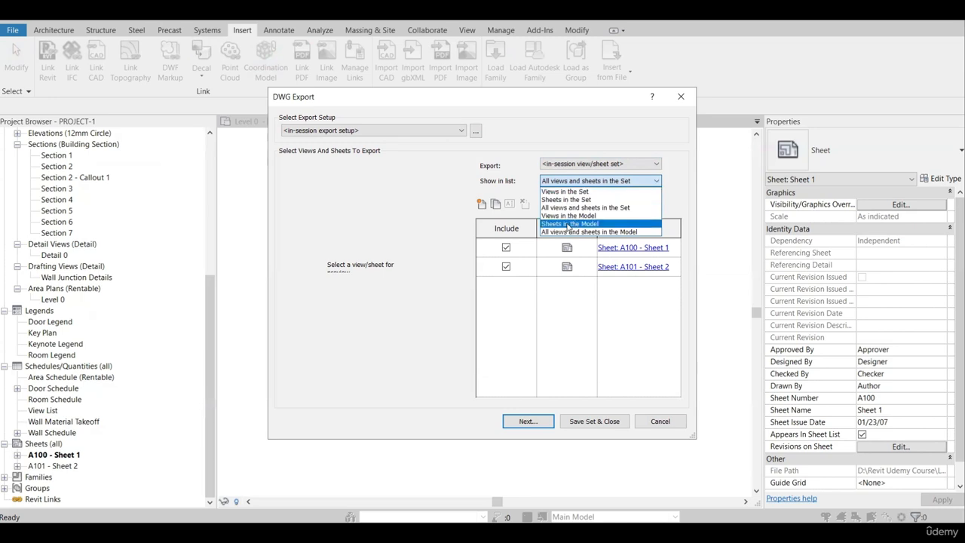
click(569, 224)
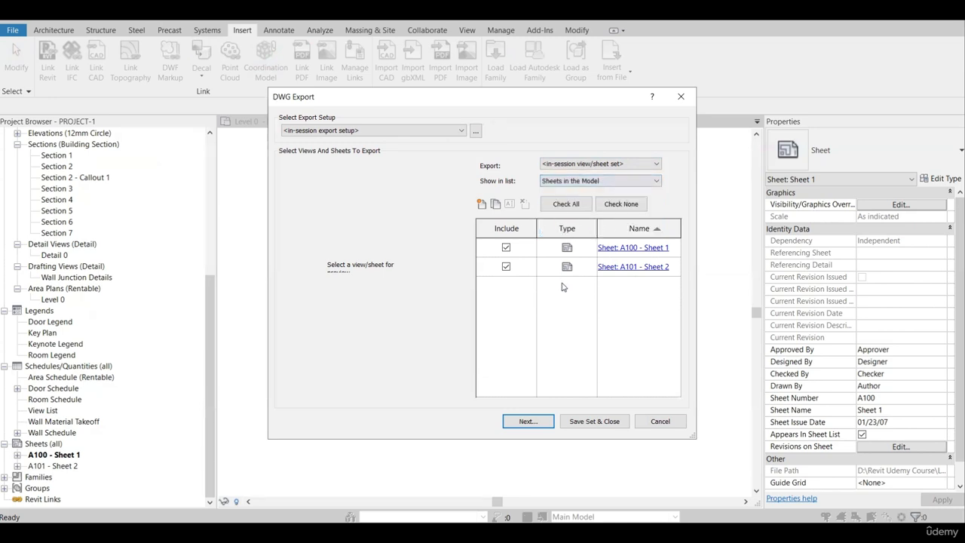
click(626, 183)
click(579, 192)
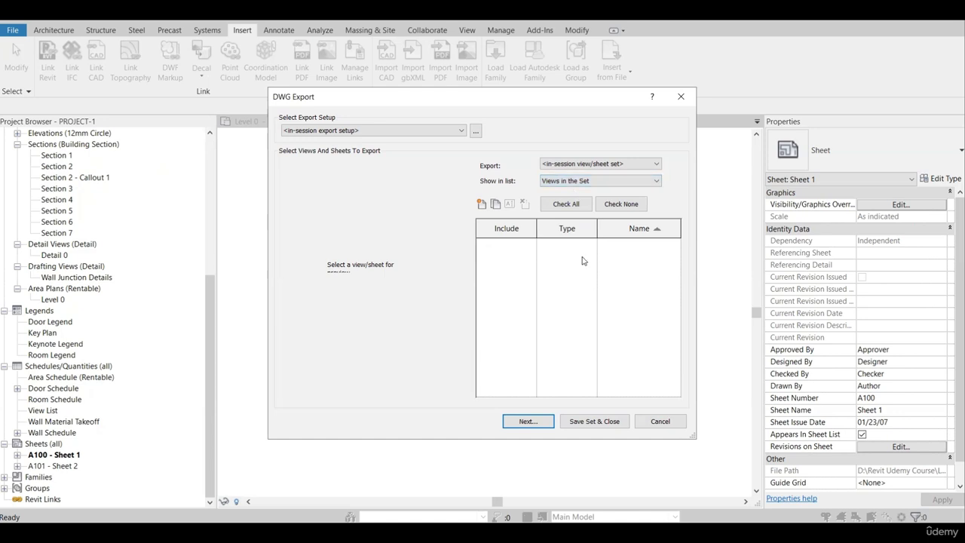
List the views in the model, include Floor Plan: Level 0 - Duplicated, and proceed to the save settings.
click(583, 184)
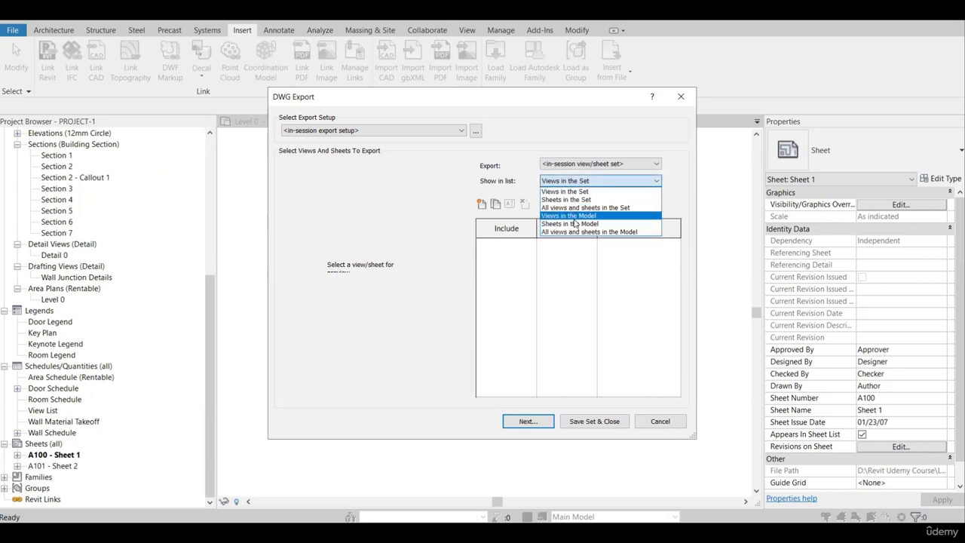
click(573, 217)
scroll(561, 324, down, 5)
scroll(564, 362, up, 3)
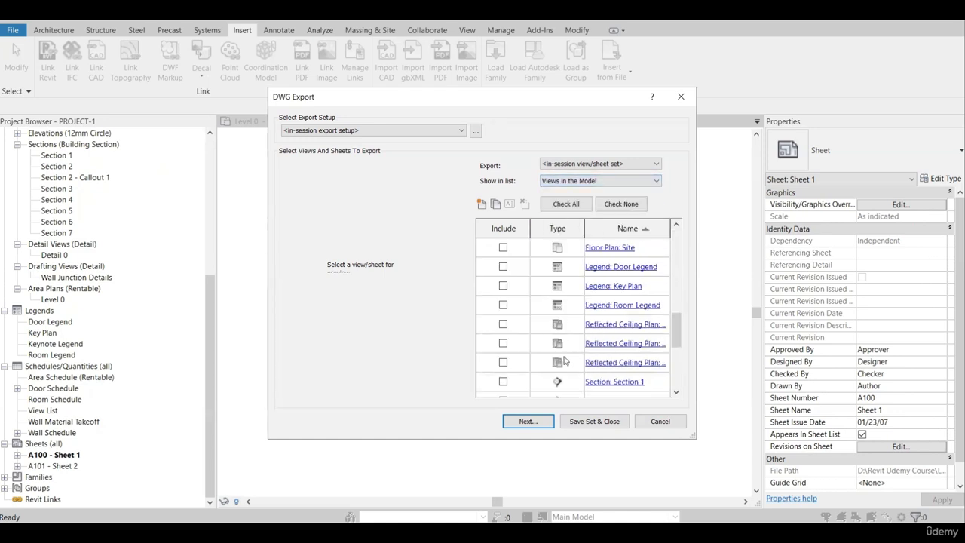
scroll(561, 358, up, 5)
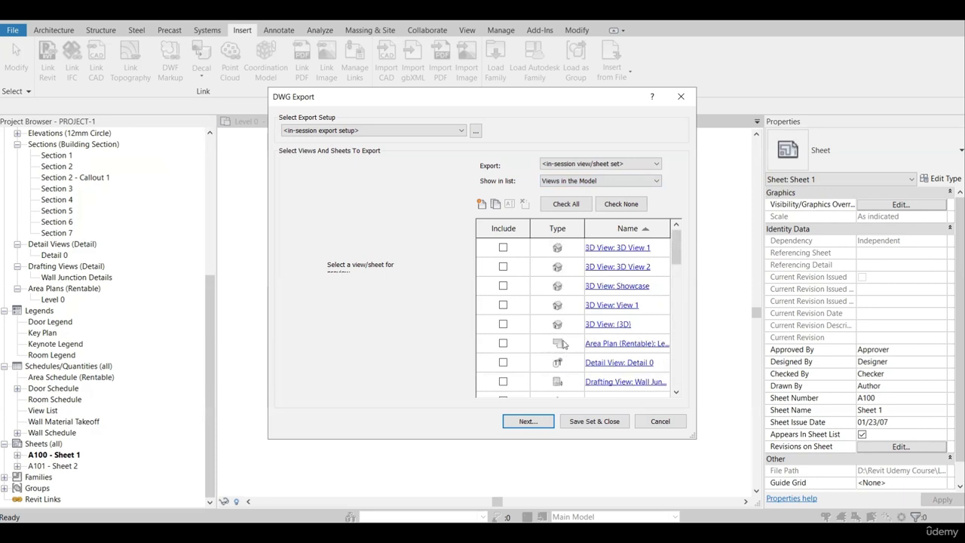
scroll(569, 332, down, 3)
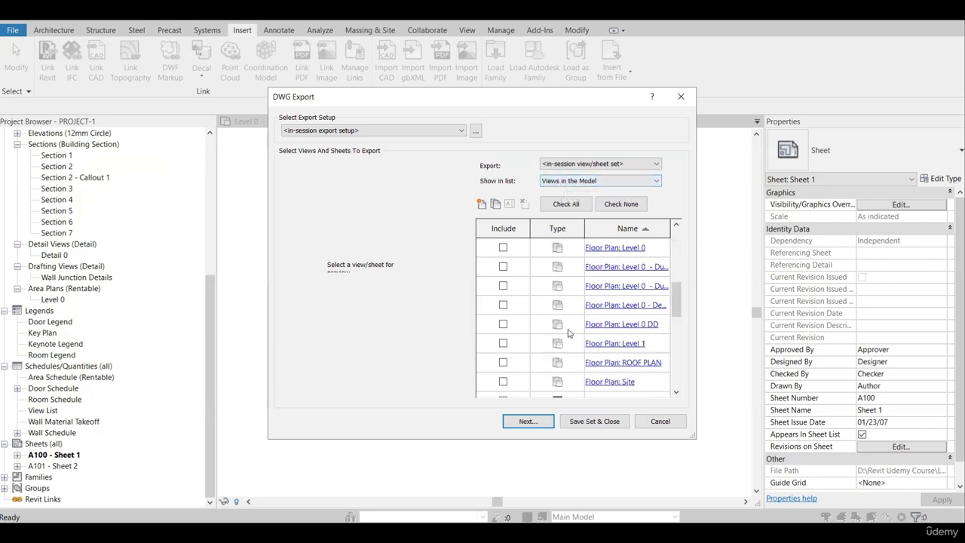
scroll(560, 400, up, 1)
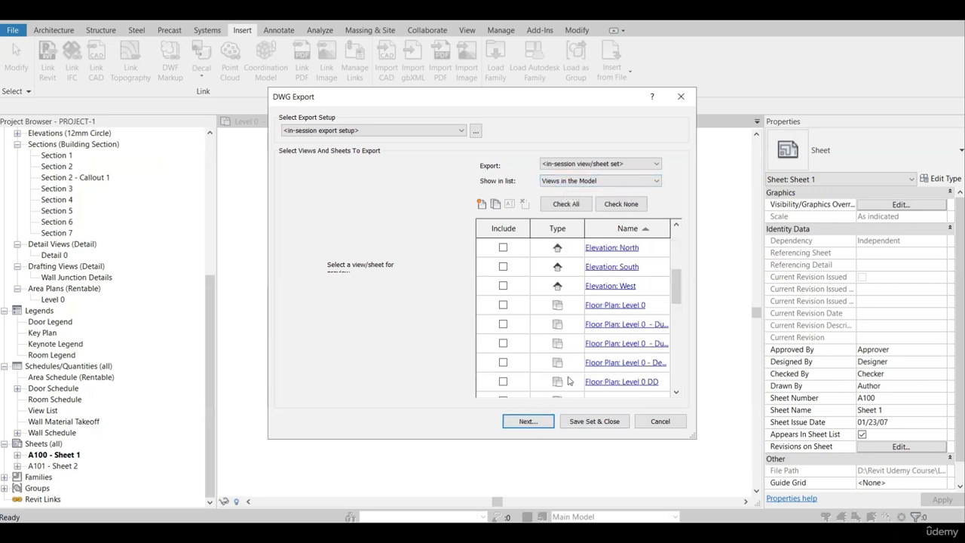
drag(585, 224, 550, 225)
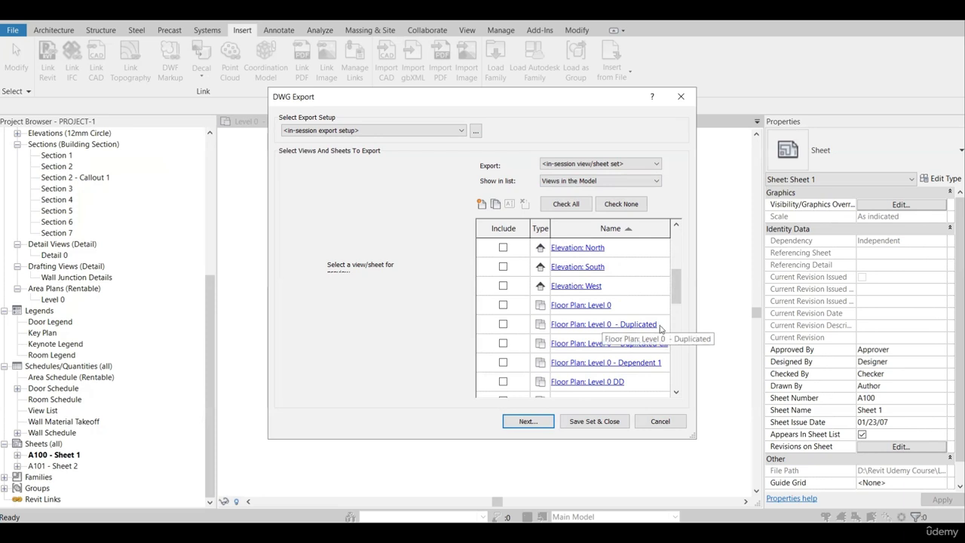
click(503, 324)
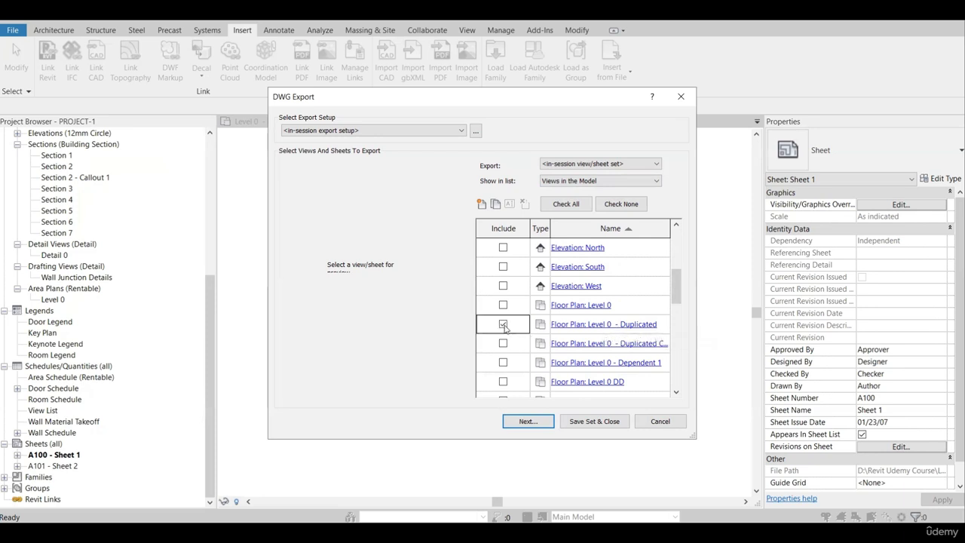
click(539, 424)
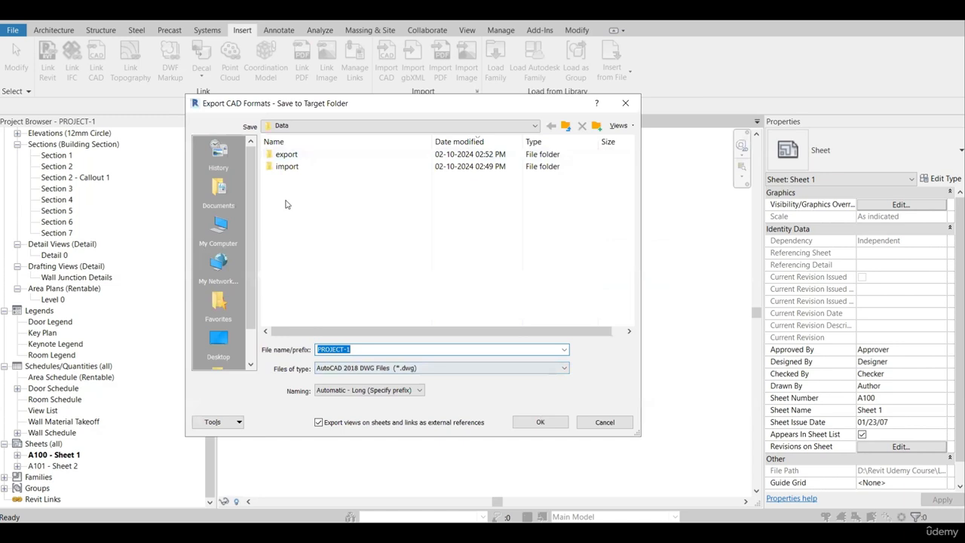
click(596, 125)
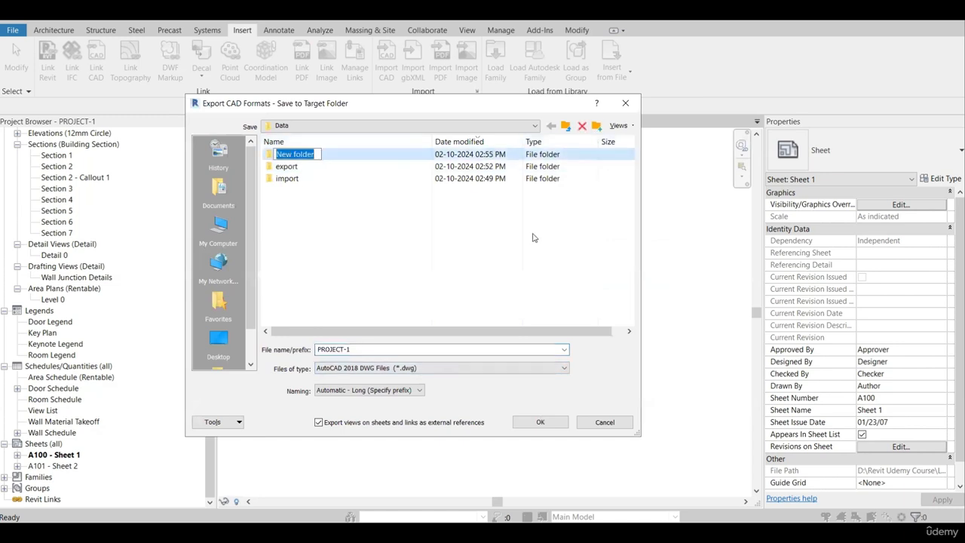
click(405, 238)
click(321, 155)
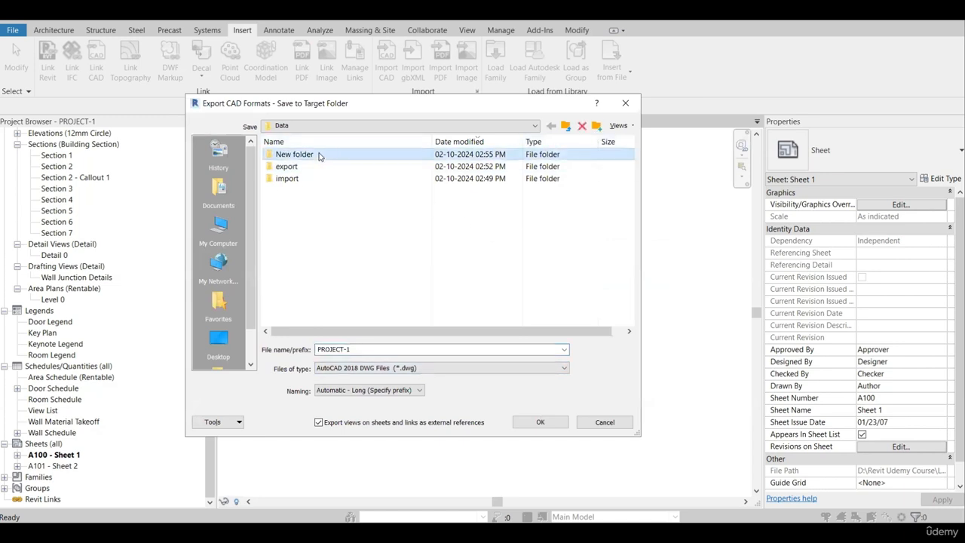
key(Delete)
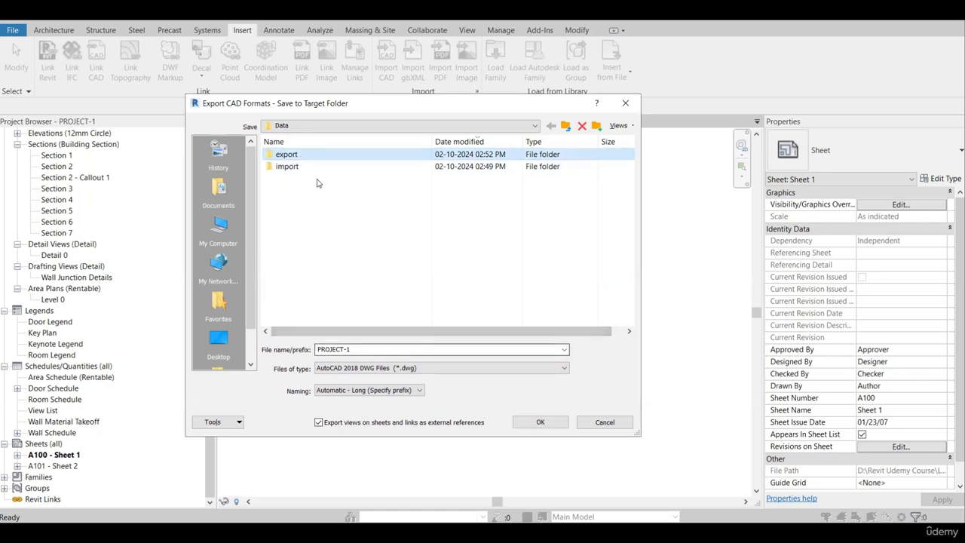
Configure the export as "Level 0 - duplicated" in AutoCAD 2007 DWG format, without exporting sheet views and links as external references.
click(365, 348)
text(LEe)
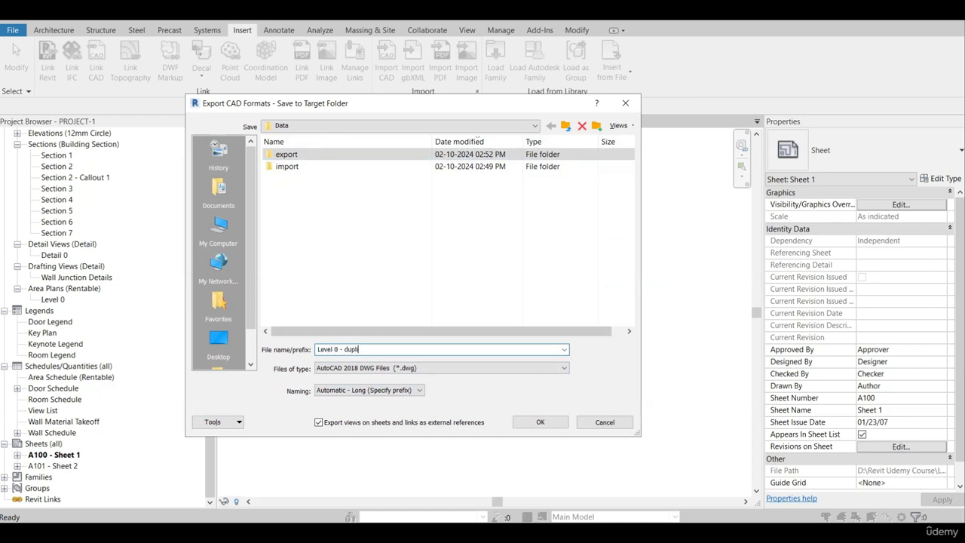
click(362, 370)
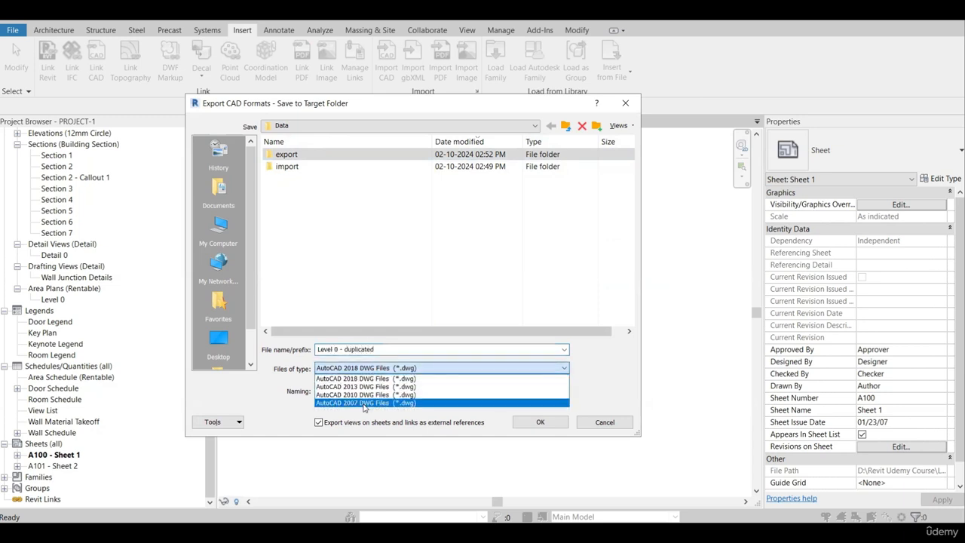
click(346, 408)
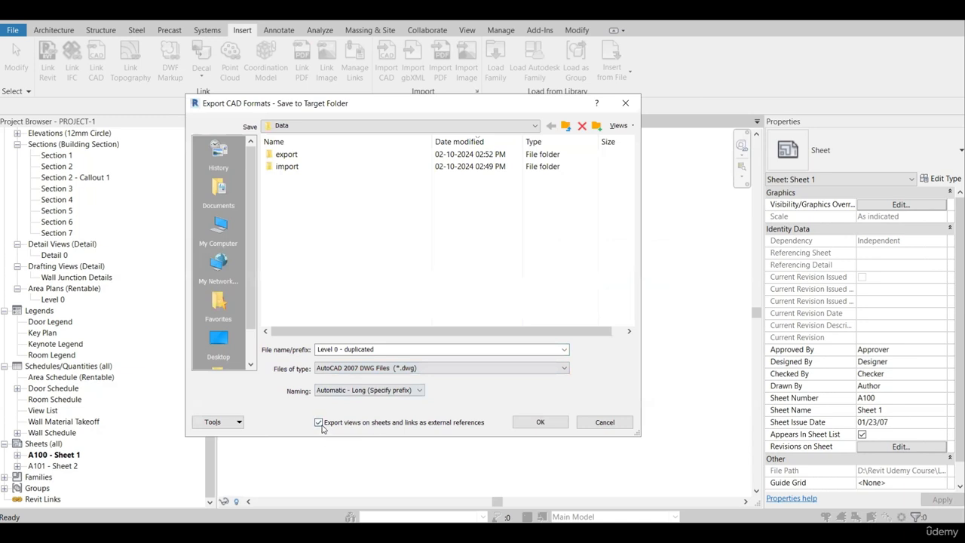
click(319, 423)
Choose the export folder as the destination and export the files with the prefix "Level 0 - Duplicated".
click(310, 156)
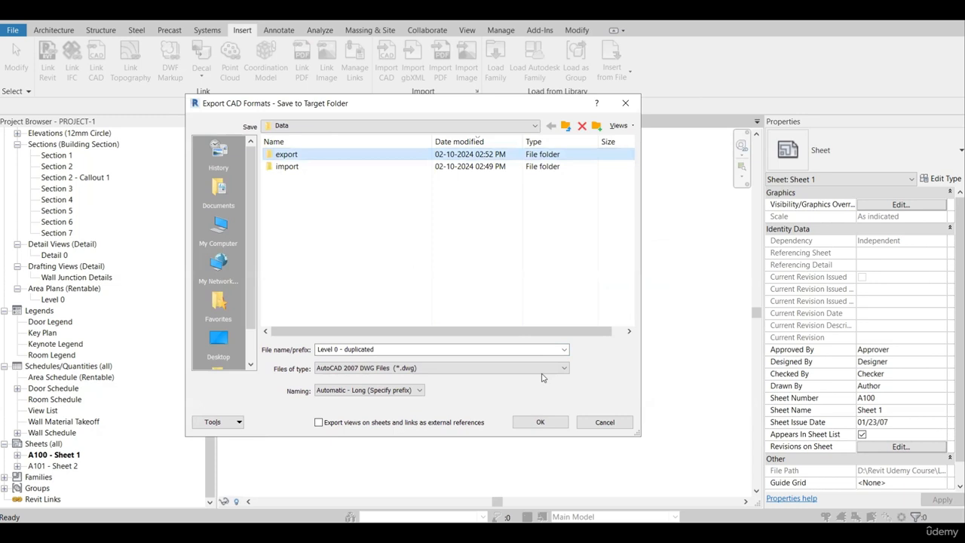
click(541, 422)
click(391, 351)
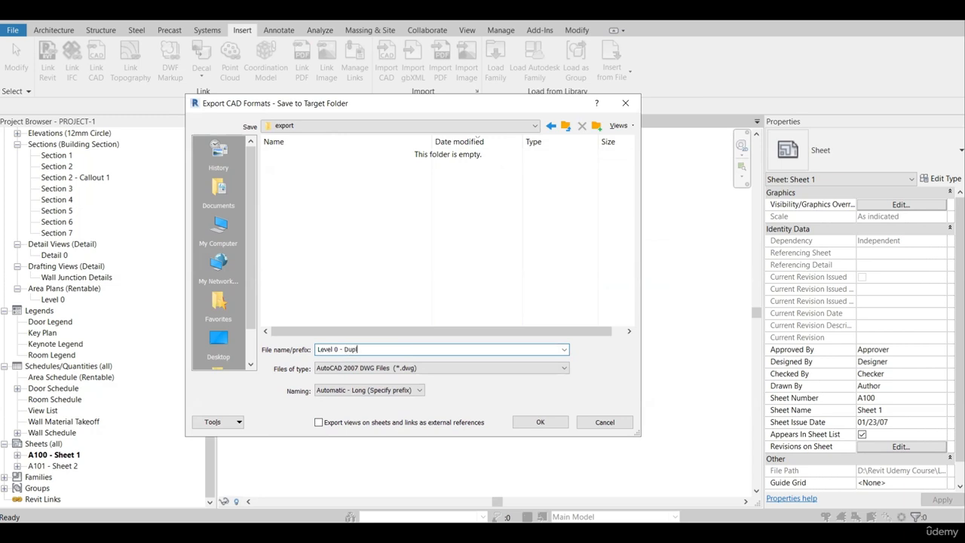
click(540, 422)
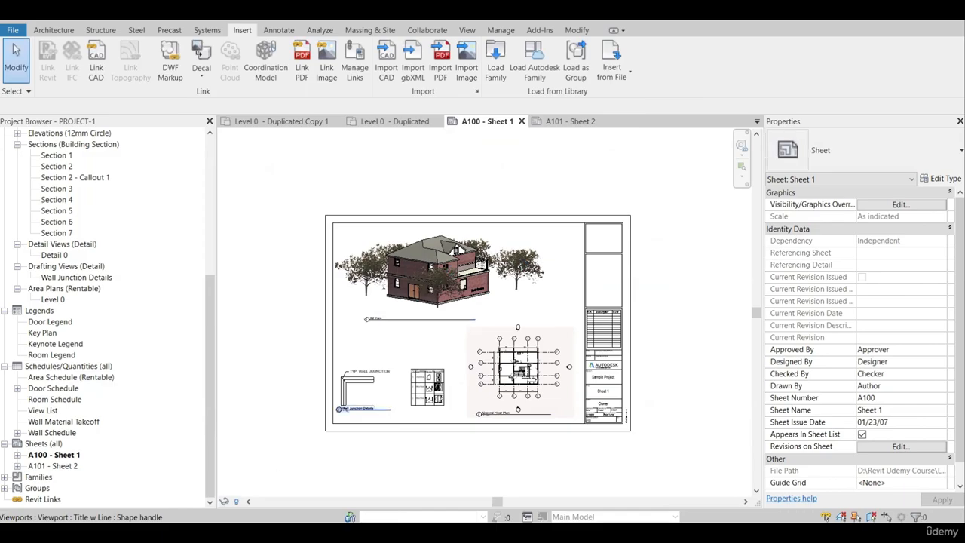
Switch to File Explorer and delete everything in the export folder except the Level 0 - Duplicated floor plan DWG.
click(178, 483)
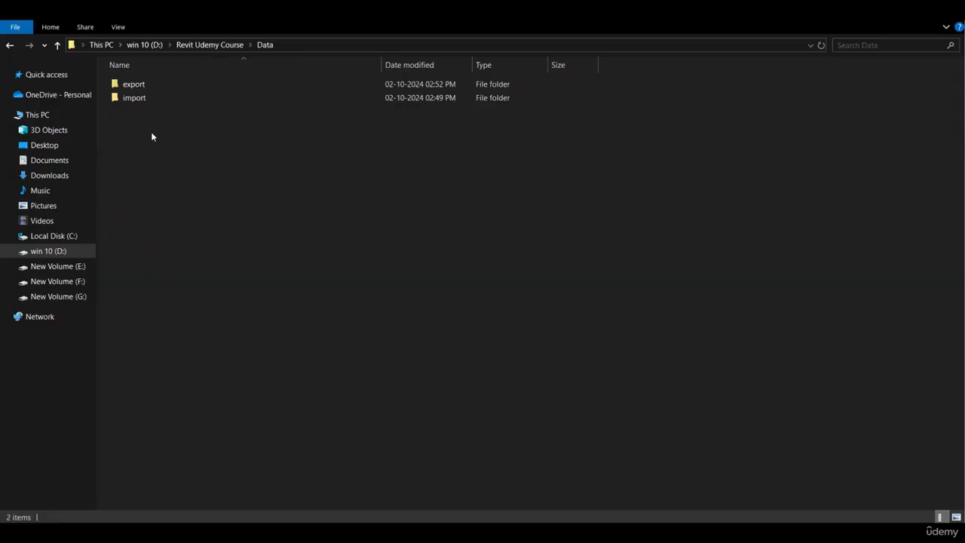
double_click(147, 87)
drag(275, 62, 466, 62)
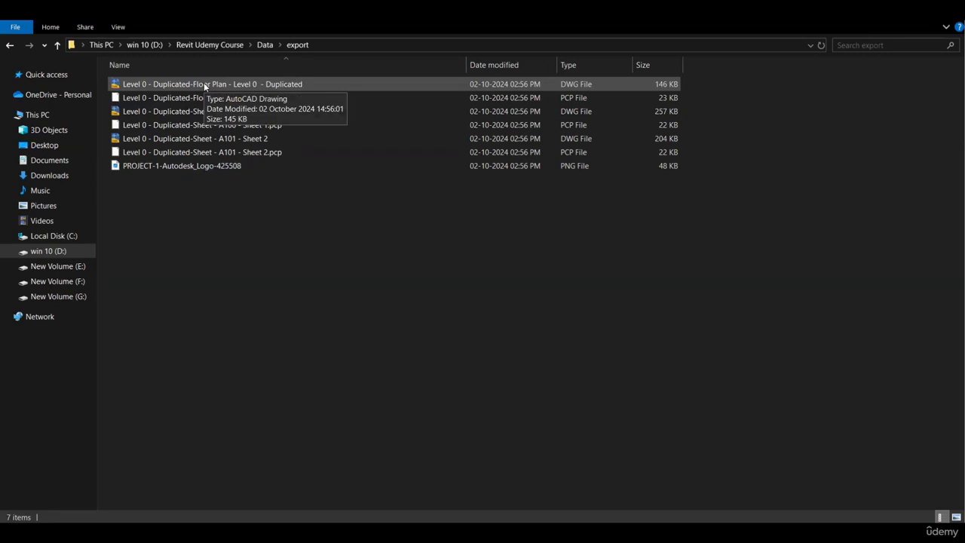
drag(314, 252, 192, 96)
key(Delete)
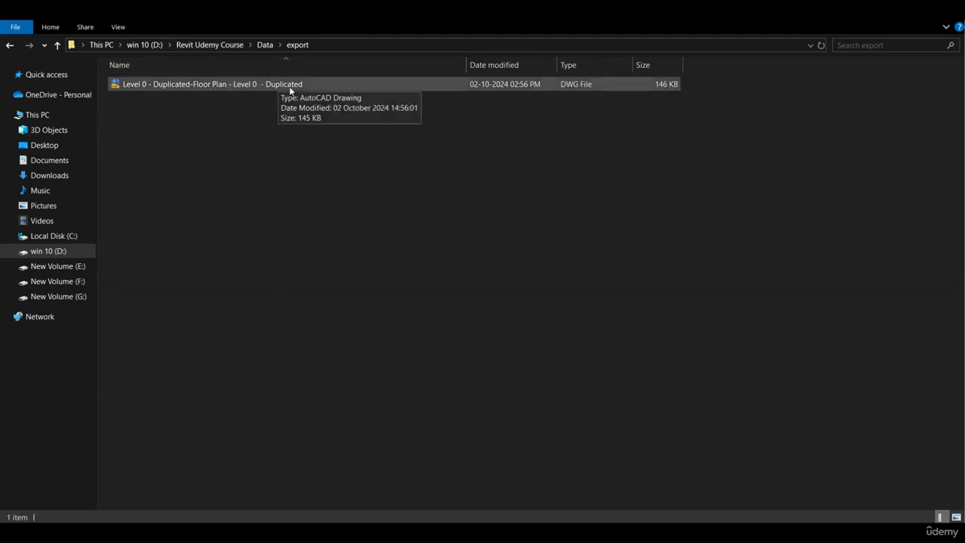
Switch back to Revit and start a DWG export while sheet A100 - Sheet 1 is open.
click(226, 533)
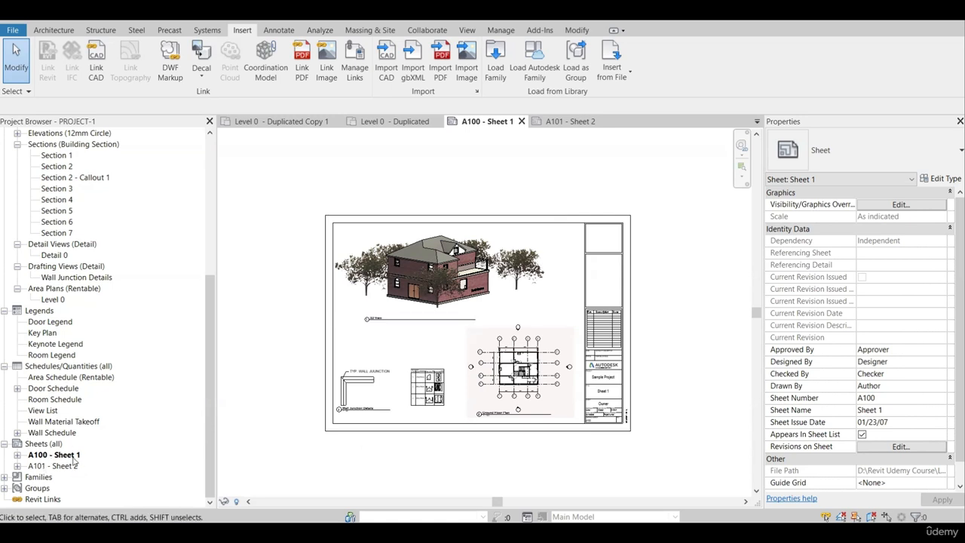
click(12, 30)
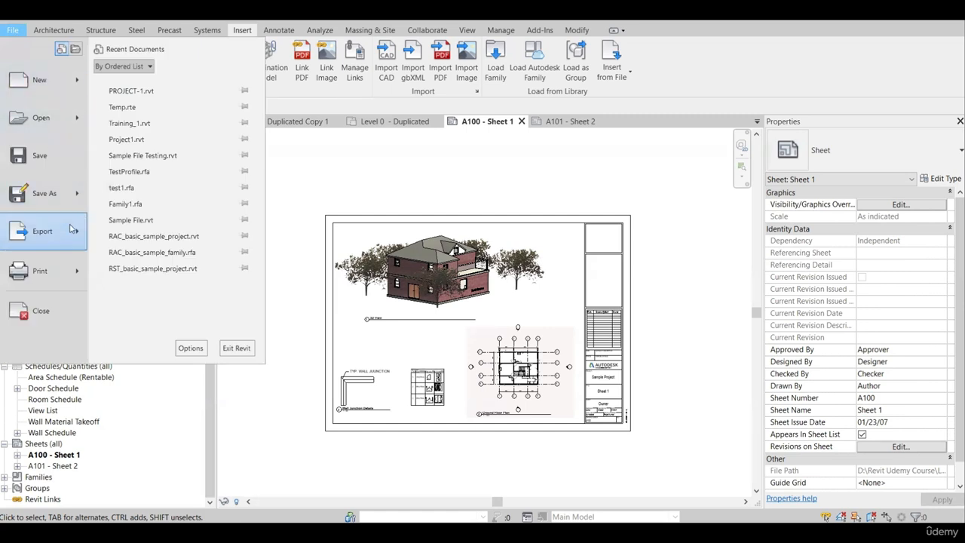
mouse_move(82, 231)
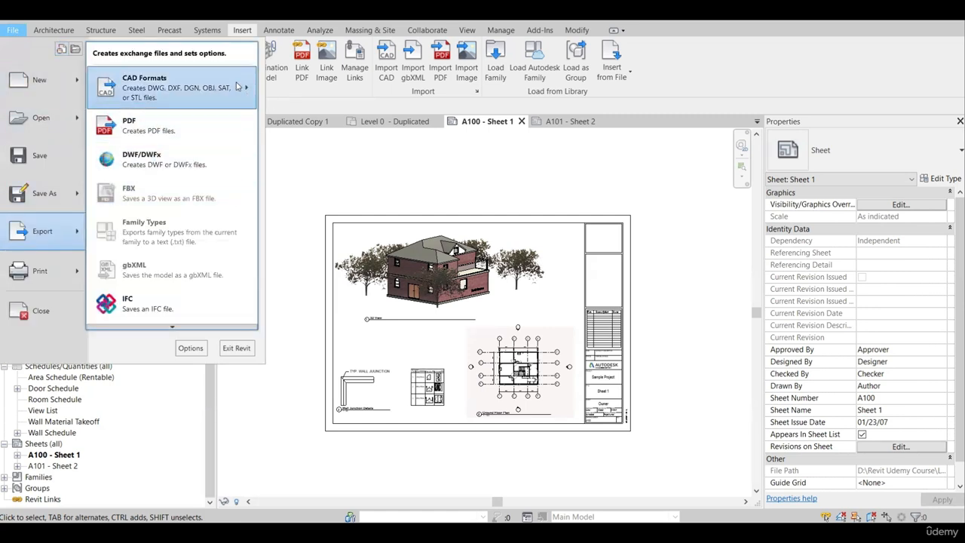
mouse_move(238, 87)
click(281, 76)
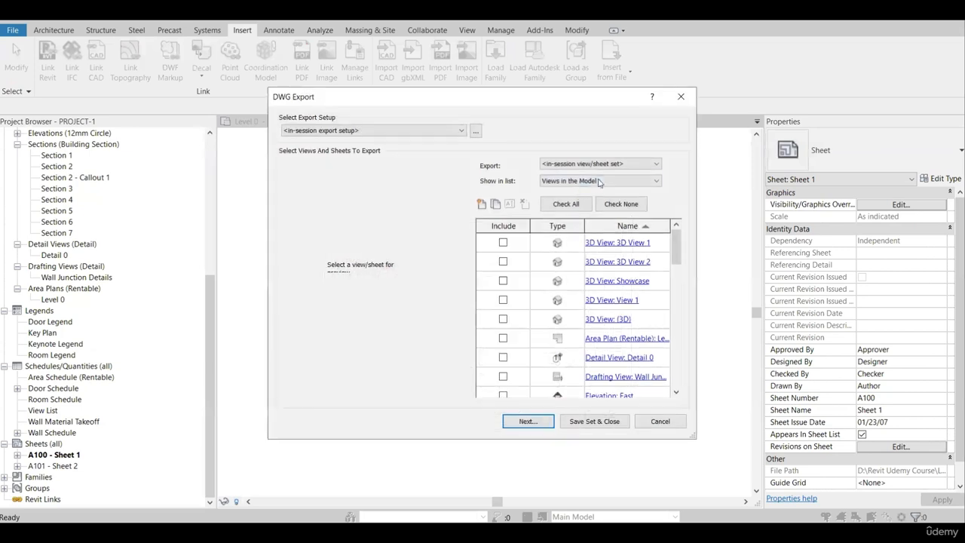
List the views in the export set and exclude the Level 0 - Duplicated floor plan.
click(598, 181)
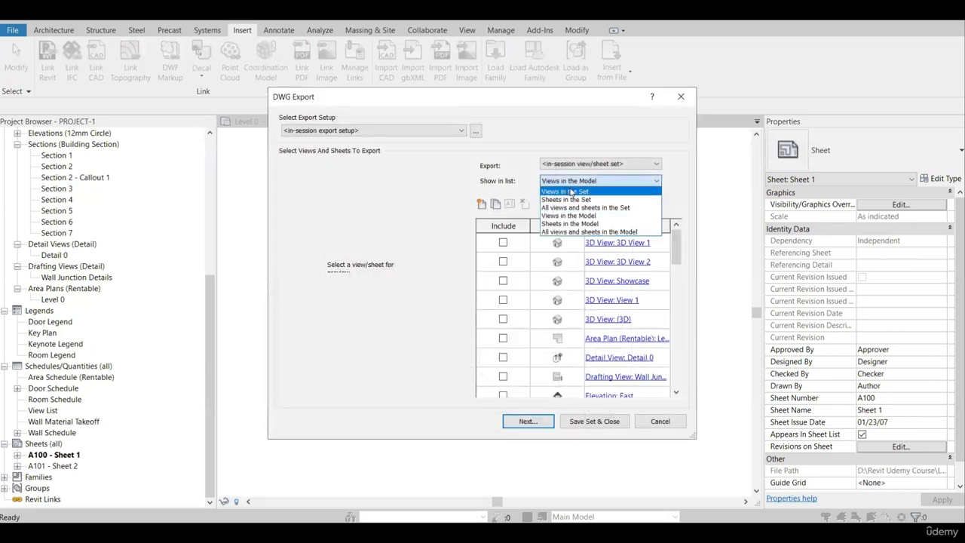
click(567, 191)
click(581, 181)
click(540, 162)
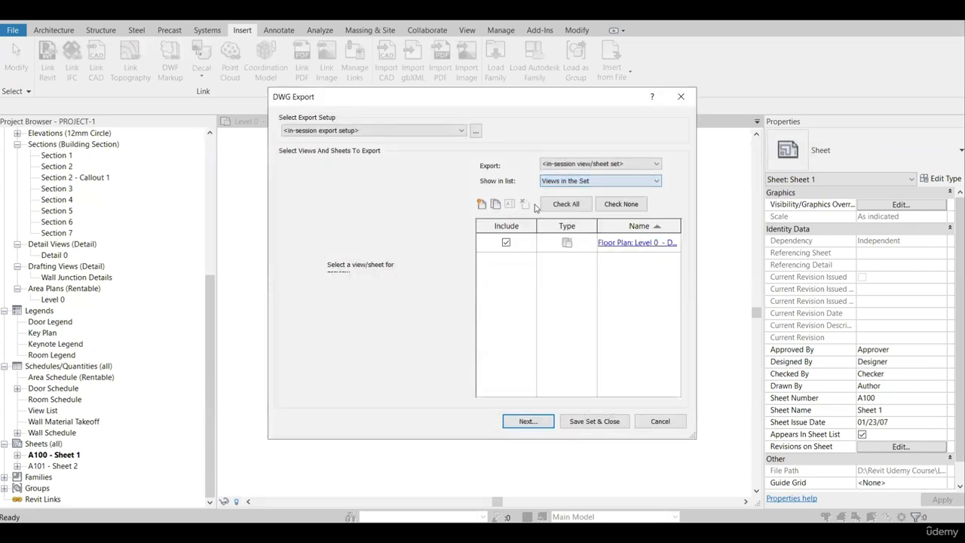
click(507, 242)
List the sheets in the model and proceed to the save settings with A100 - Sheet 1 and A101 - Sheet 2 included.
click(585, 182)
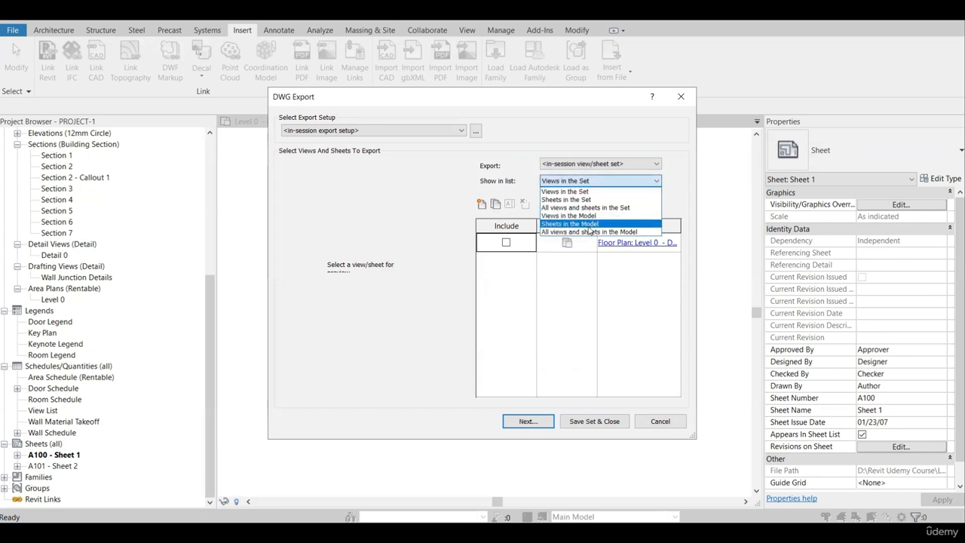
click(578, 225)
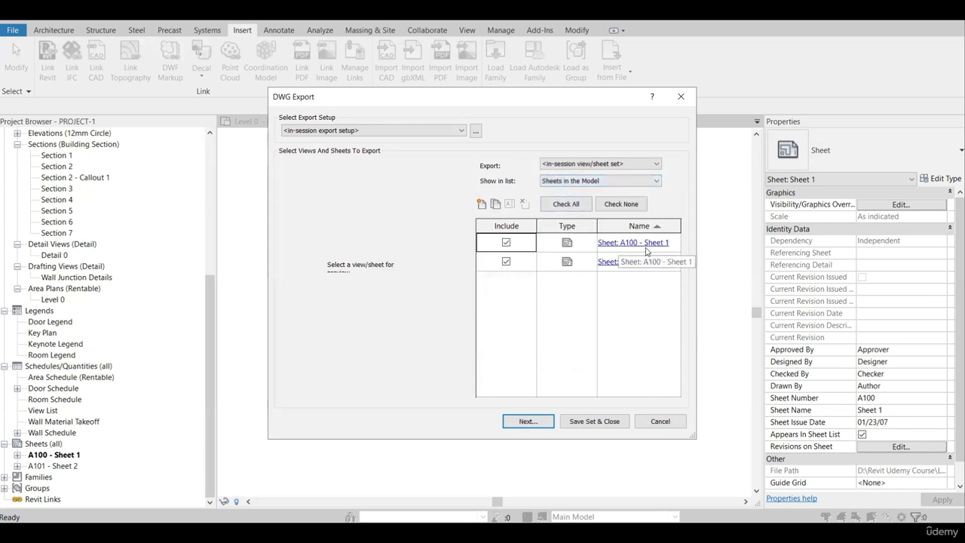
click(527, 422)
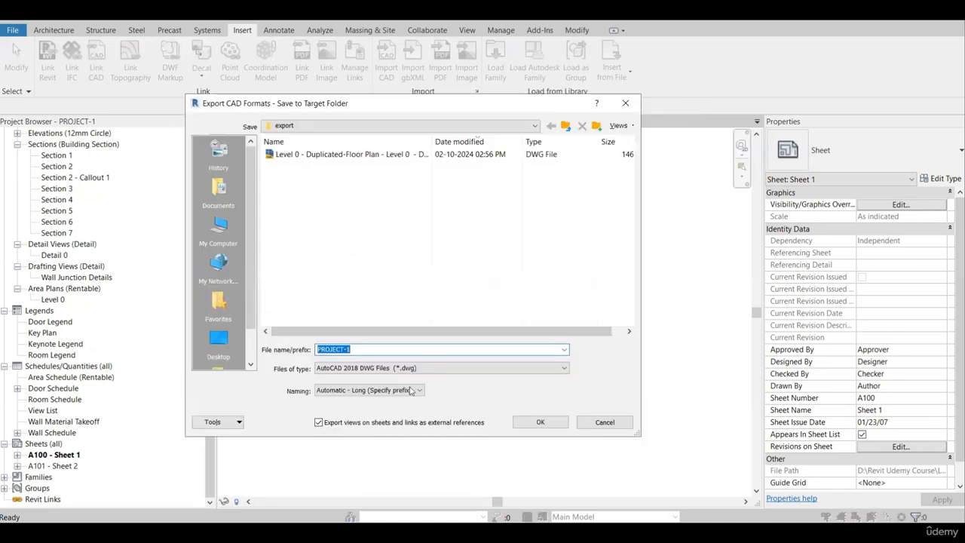
Export the sheets with the prefix "Plans" in AutoCAD 2007 DWG format, without exporting views on sheets and links as external references.
text(Samp)
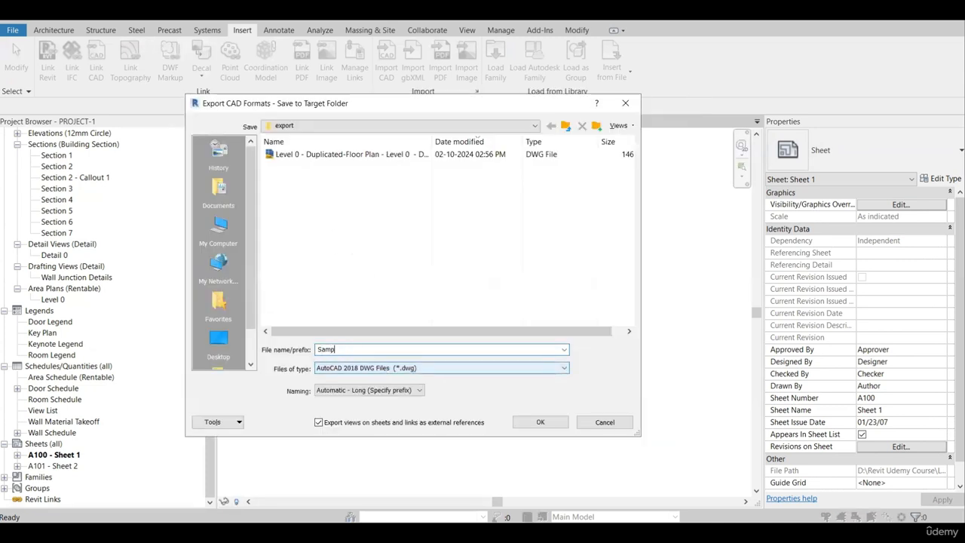
text(l)
key(BackSpace)
key(BackSpace)
key(BackSpace)
key(BackSpace)
key(BackSpace)
click(396, 365)
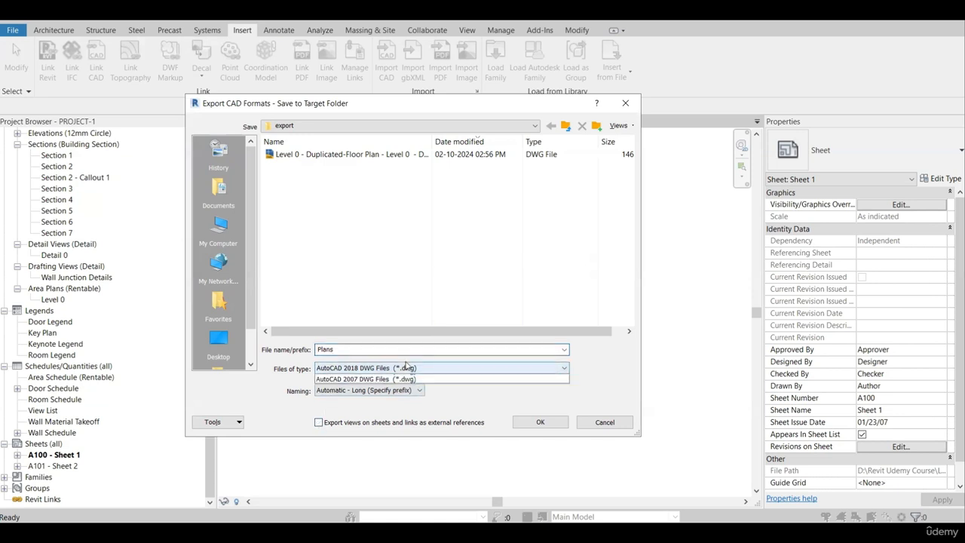
click(540, 421)
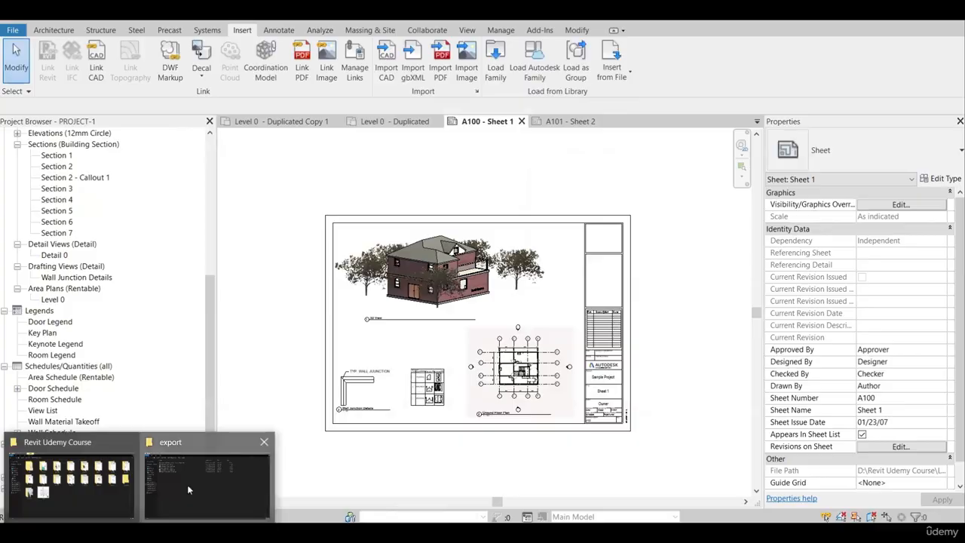
Switch to the export folder in File Explorer and check the exported sheet drawings.
click(192, 483)
click(192, 97)
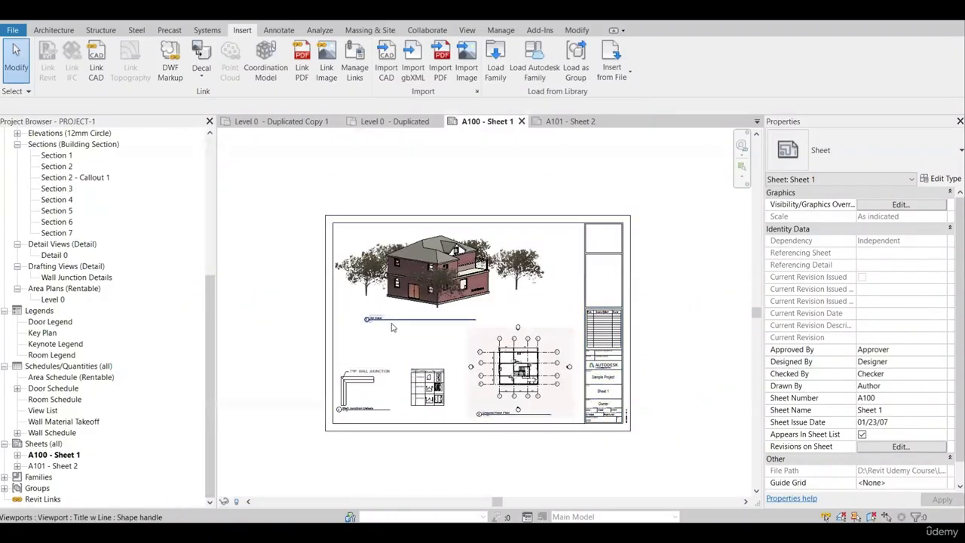
Return to Revit and set up a print with Microsoft Print to PDF, combining multiple selected views/sheets into a single file.
scroll(411, 332, down, 1)
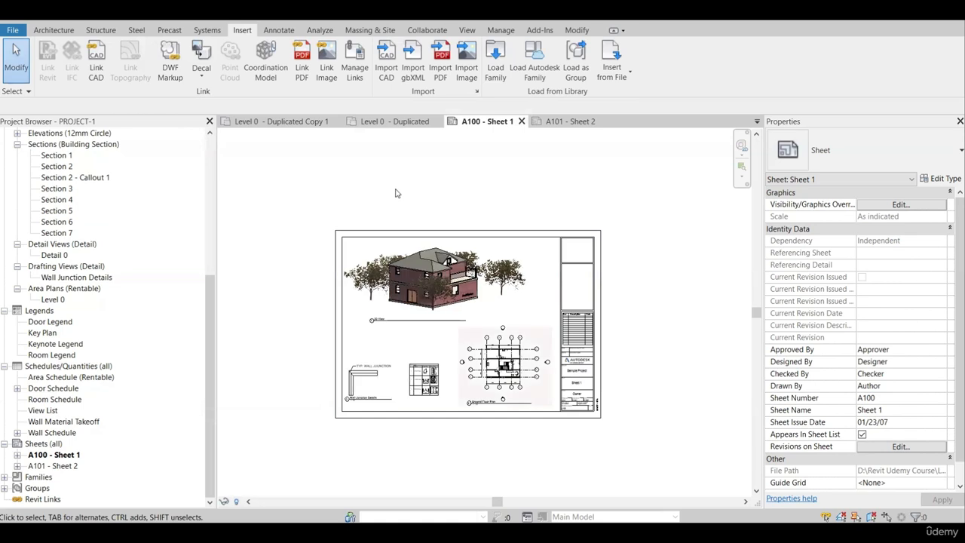
key(ctrl+p)
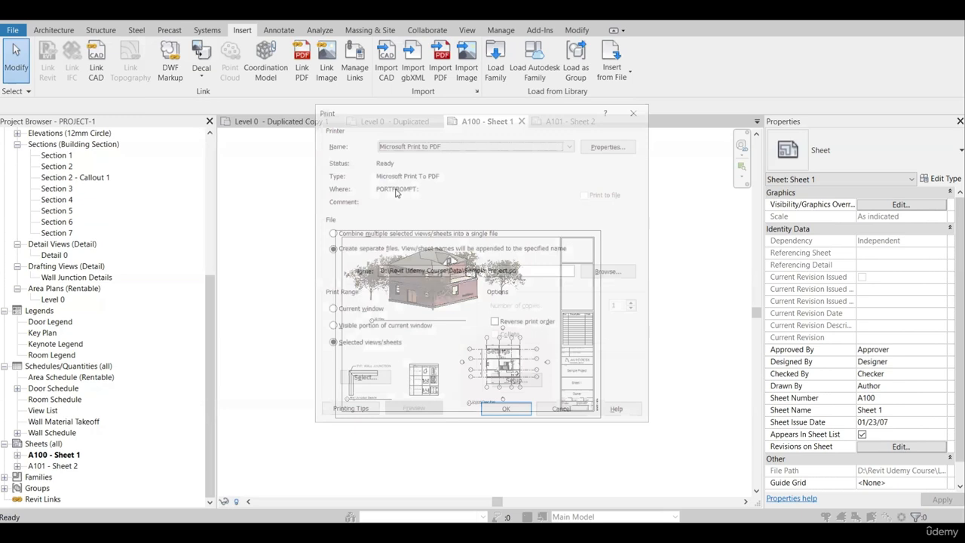
click(407, 145)
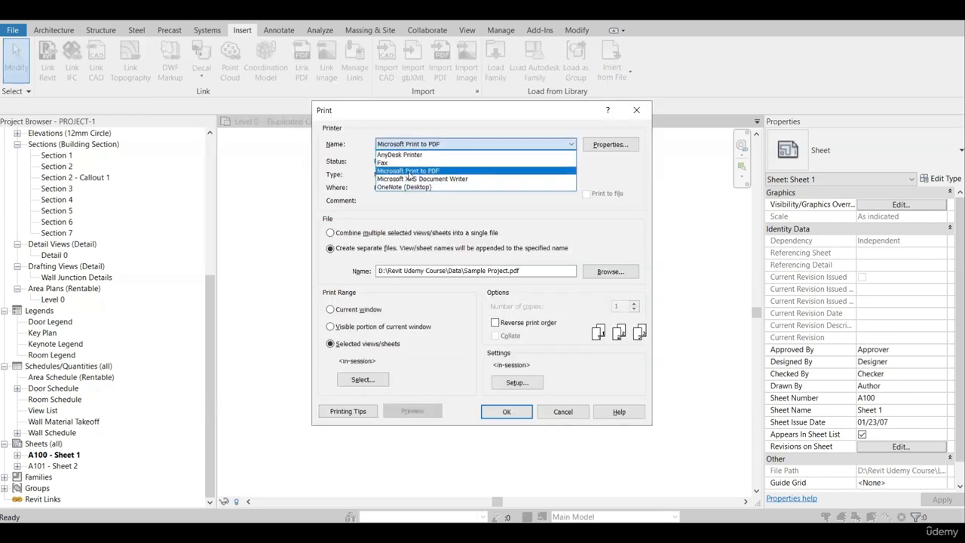
click(407, 171)
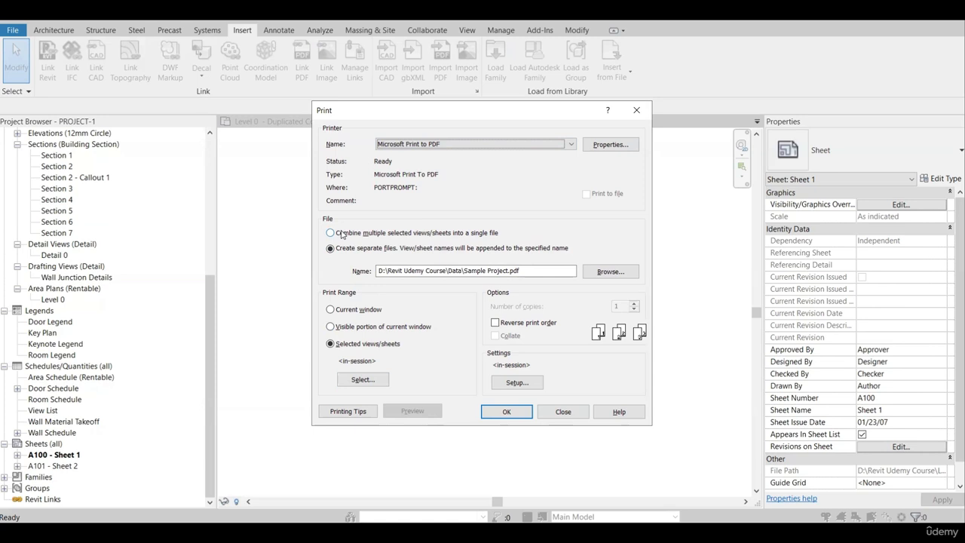
click(342, 233)
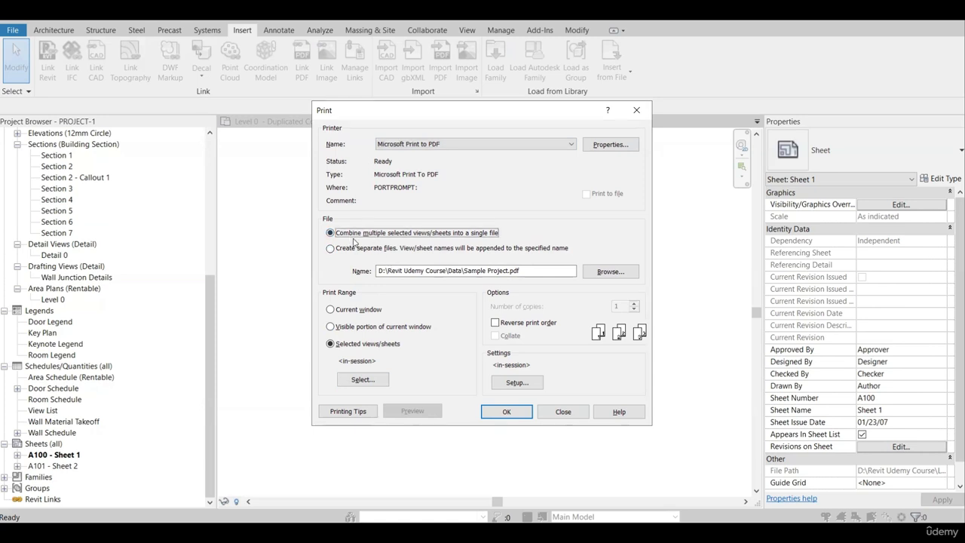
Review the view/sheet set for the print, checking the selection of A100 - Sheet 1 and A101 - Sheet 2, and accept it.
click(362, 380)
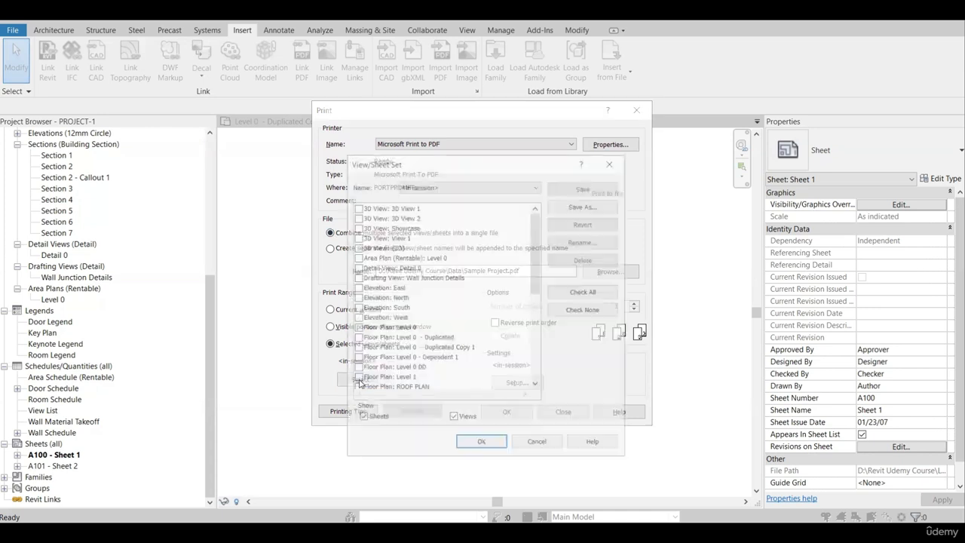
scroll(417, 286, down, 5)
scroll(413, 341, up, 5)
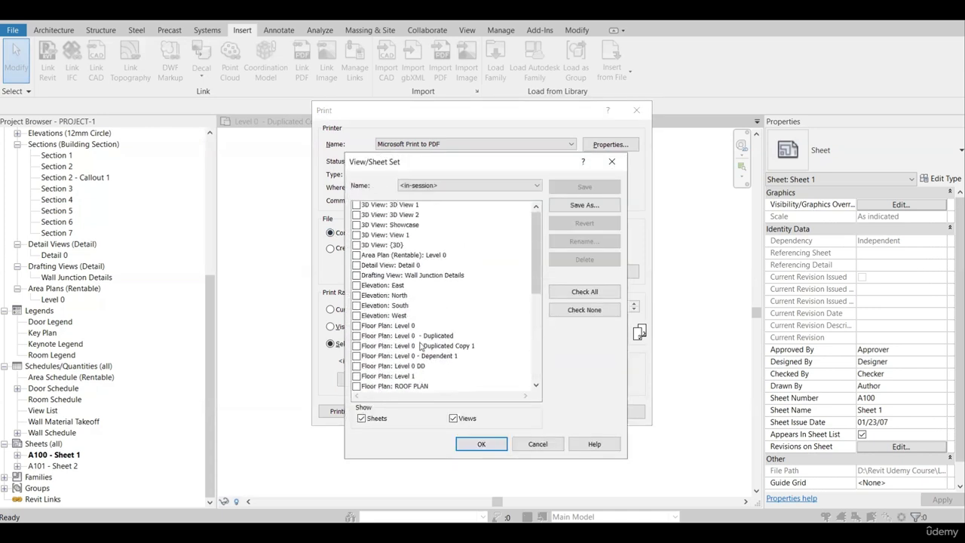
scroll(408, 343, down, 5)
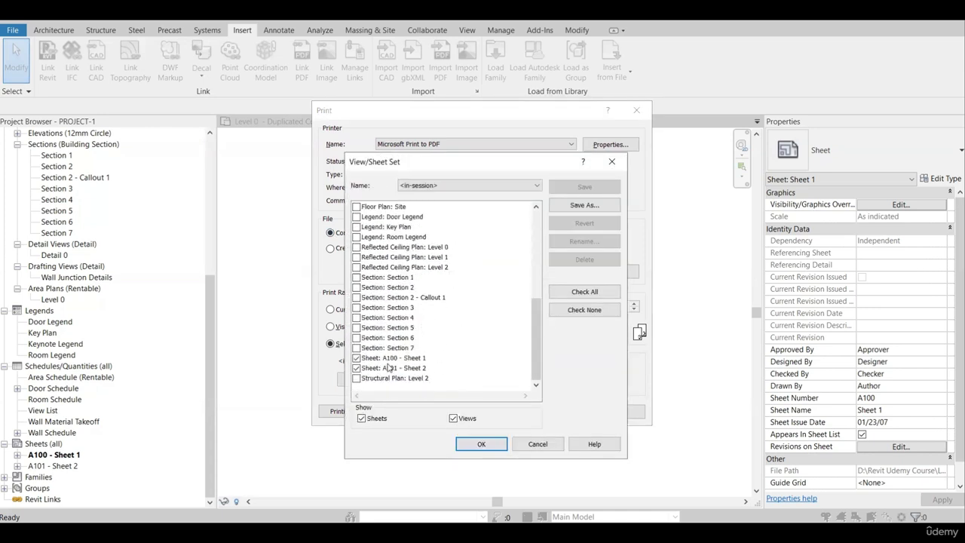
scroll(428, 366, up, 6)
scroll(410, 332, down, 3)
scroll(411, 332, down, 2)
scroll(399, 365, up, 7)
scroll(400, 368, down, 7)
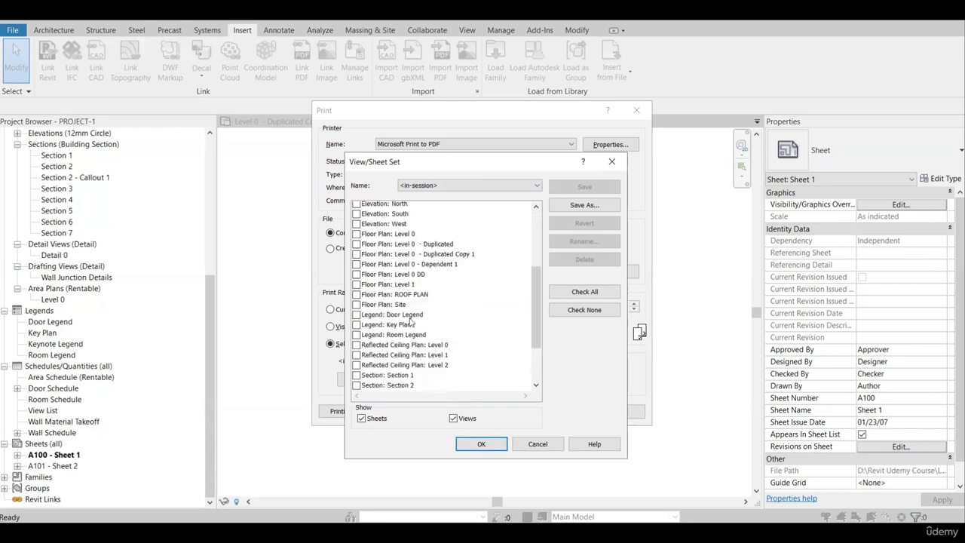
click(483, 444)
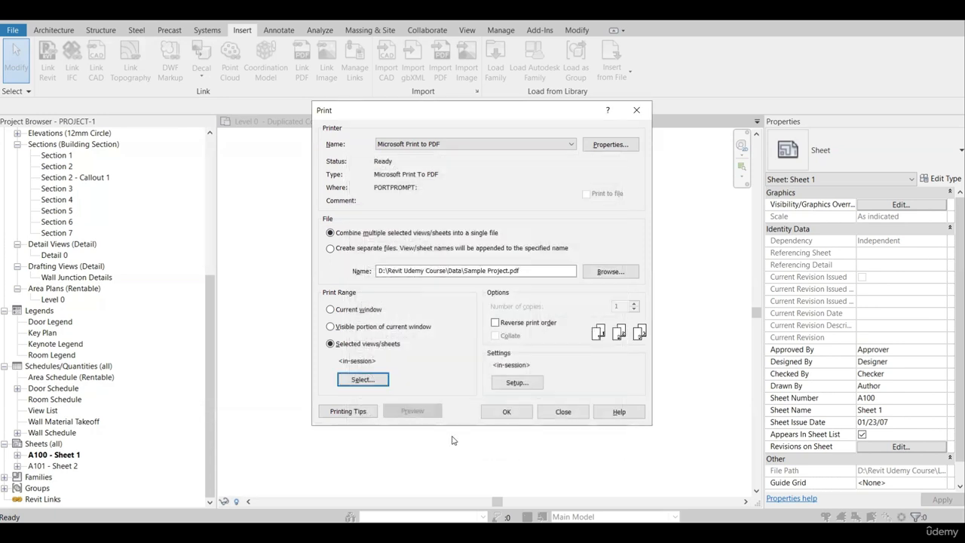
Load the Default print setup and set its paper size to Tabloid.
click(531, 385)
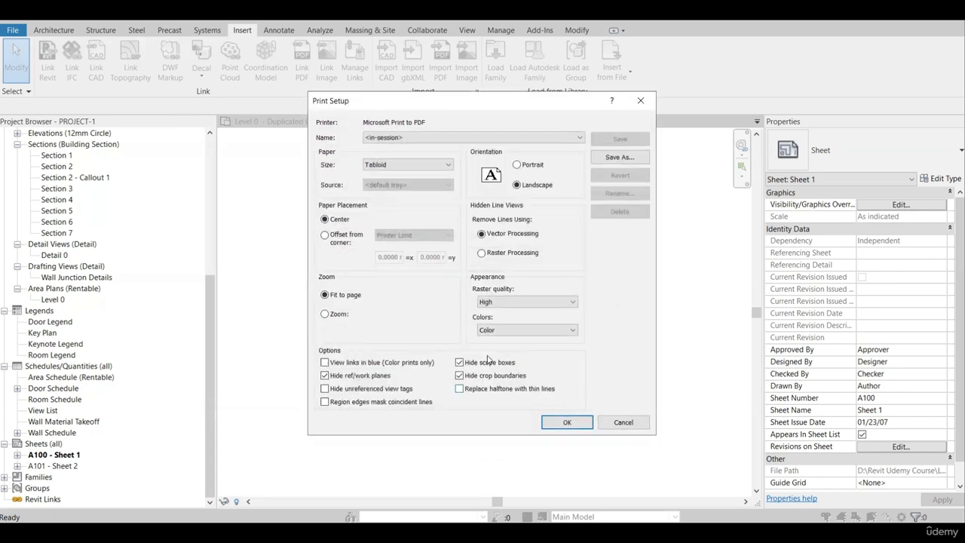
click(414, 138)
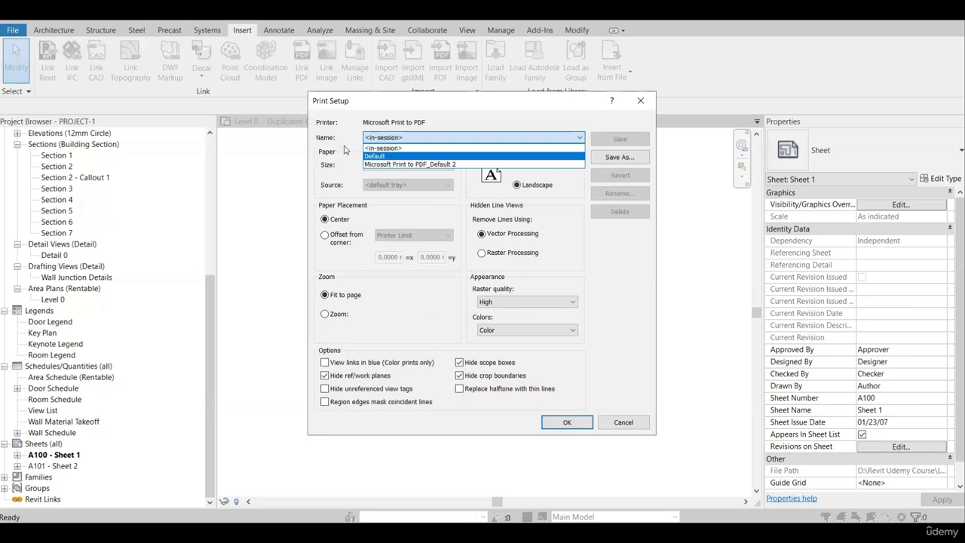
click(377, 157)
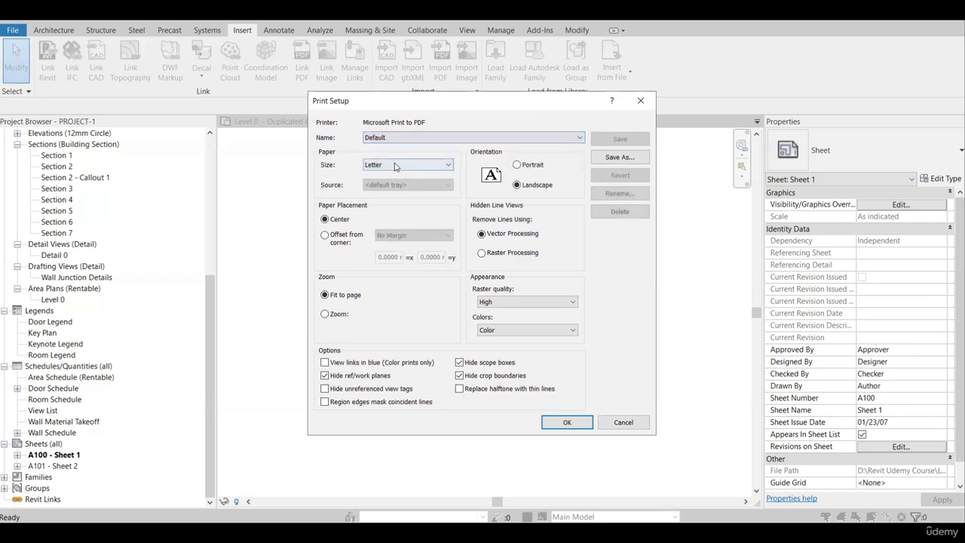
click(384, 164)
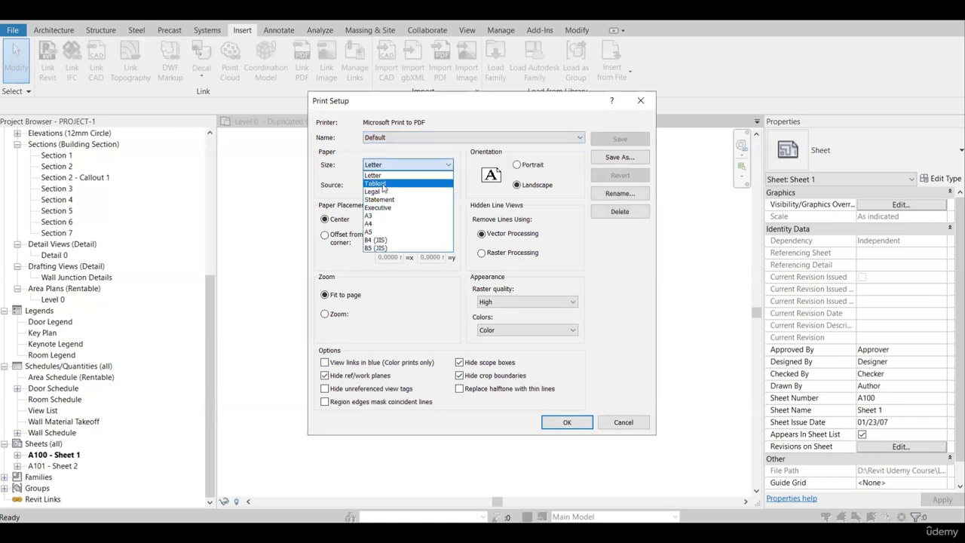
click(377, 184)
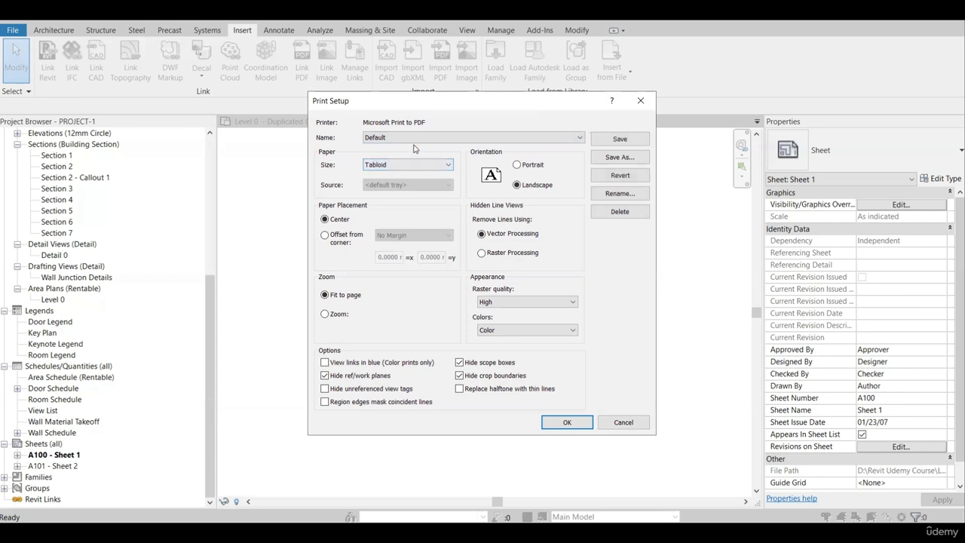
click(424, 165)
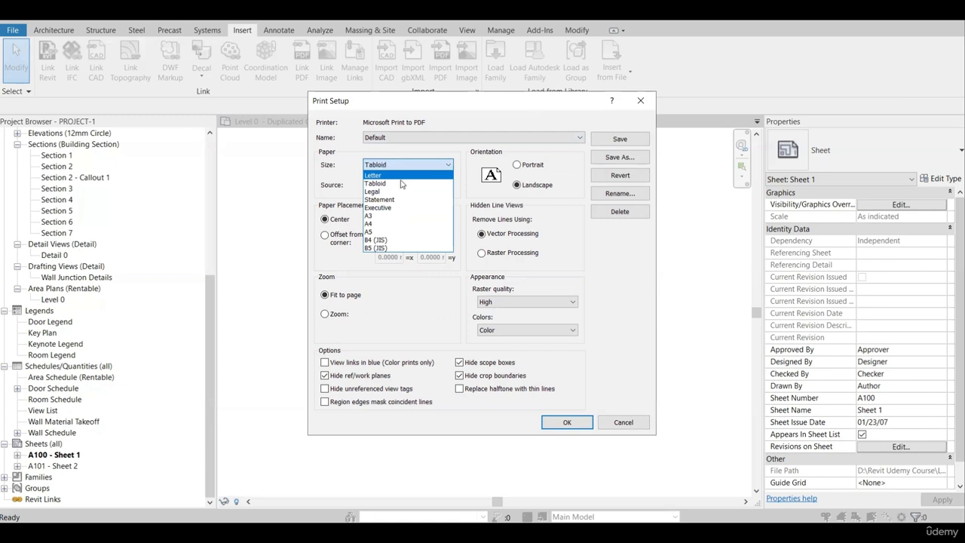
click(337, 170)
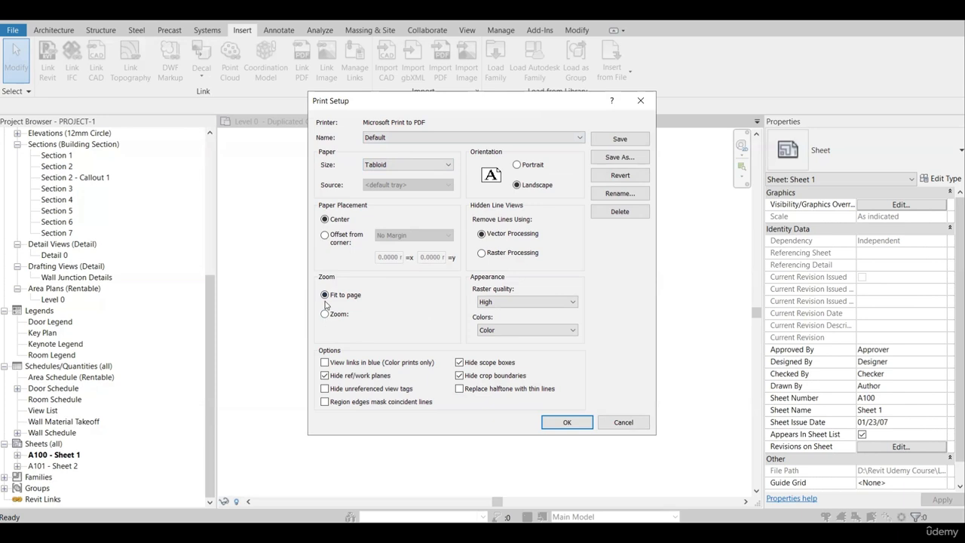
Set the paper placement to Center and the raster quality to High, and accept the print setup.
click(332, 237)
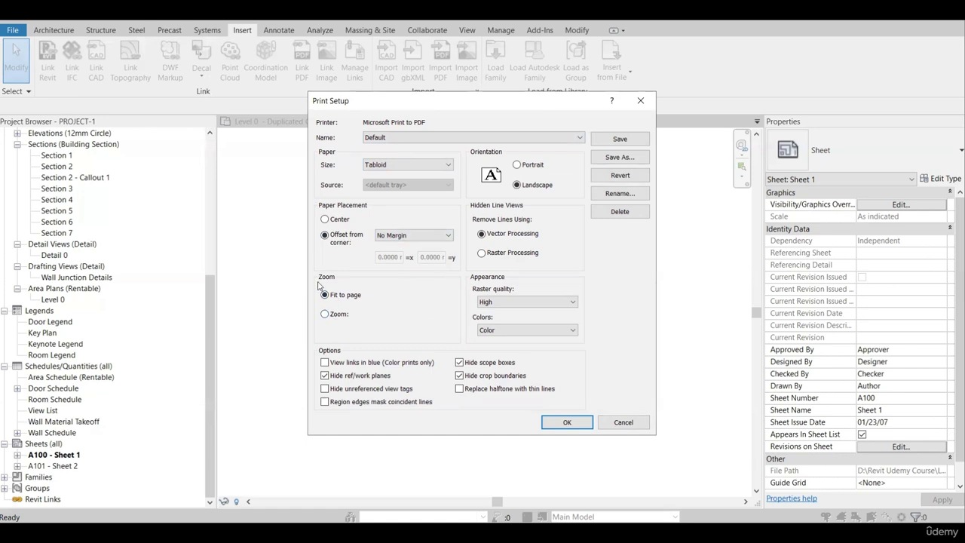
click(327, 220)
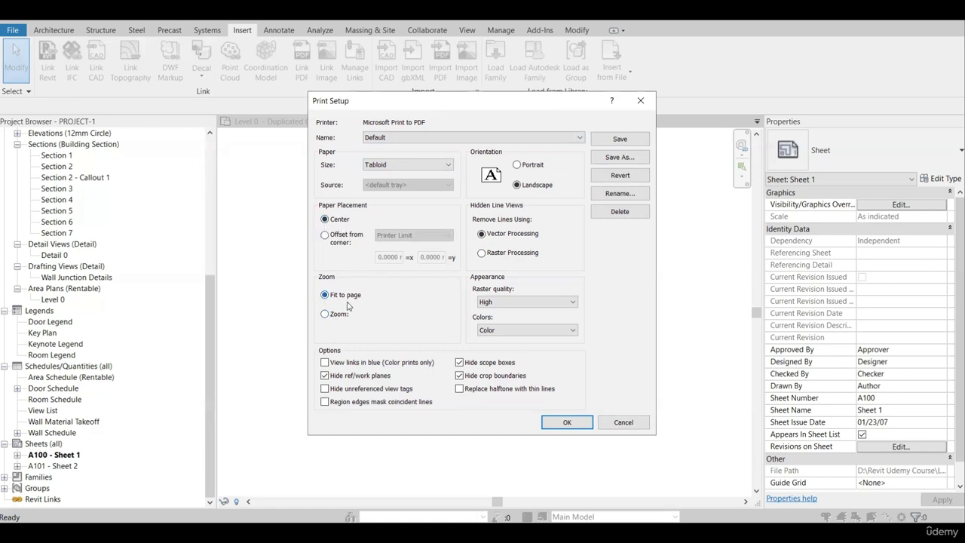
click(511, 302)
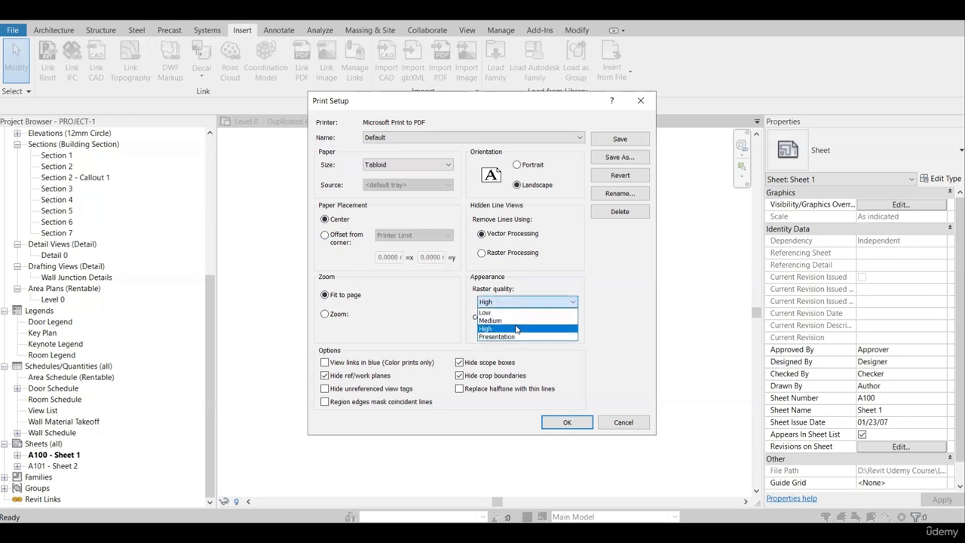
click(510, 329)
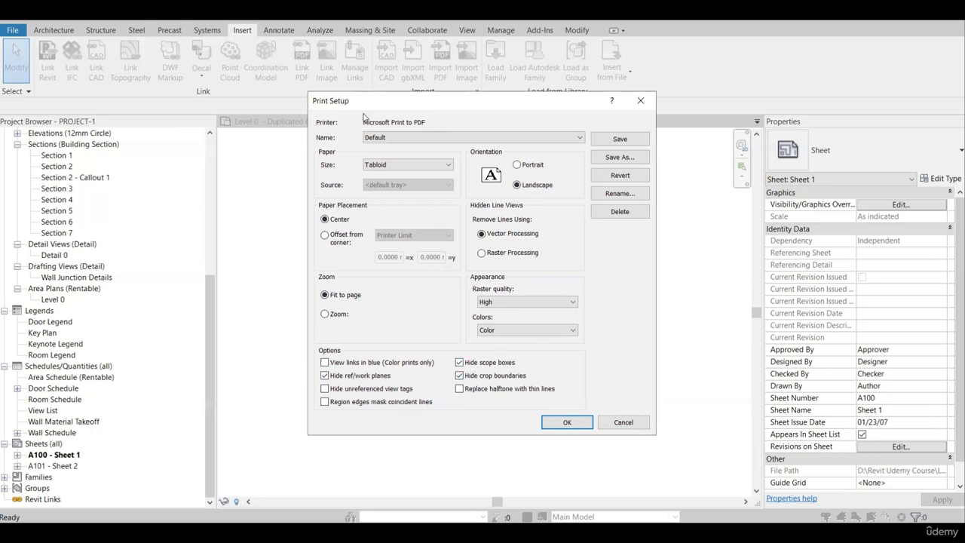
click(573, 423)
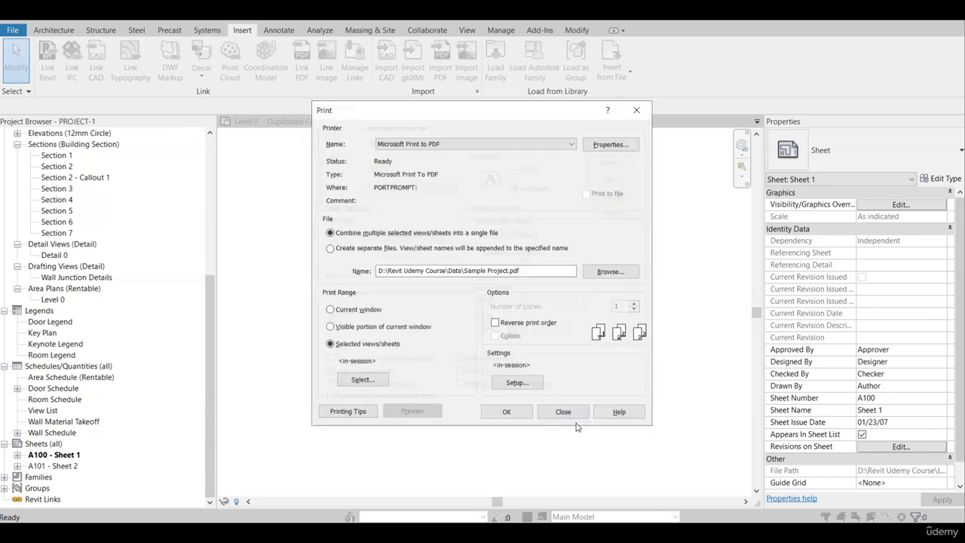
Print the selected sheets and save the output as Sample PDF in the Data\export folder.
click(507, 412)
click(559, 307)
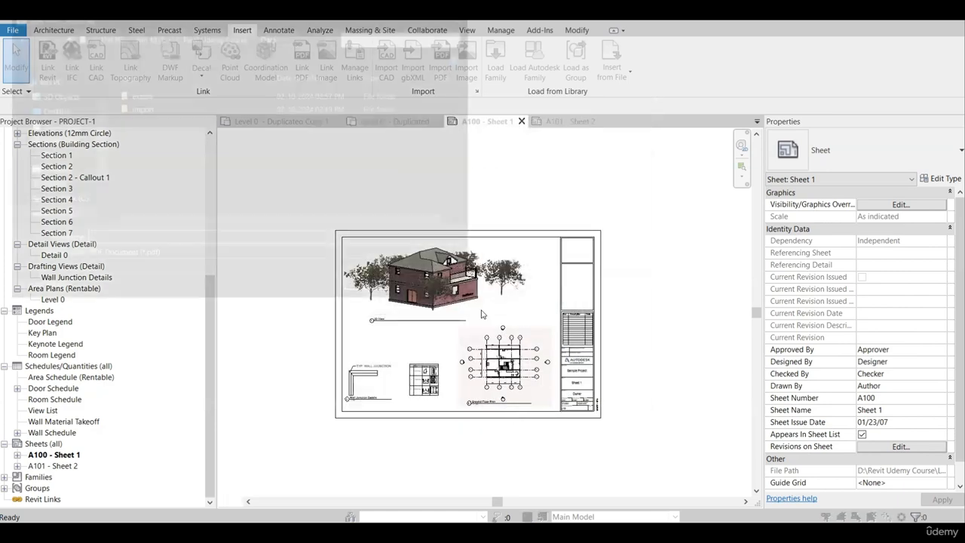
double_click(154, 97)
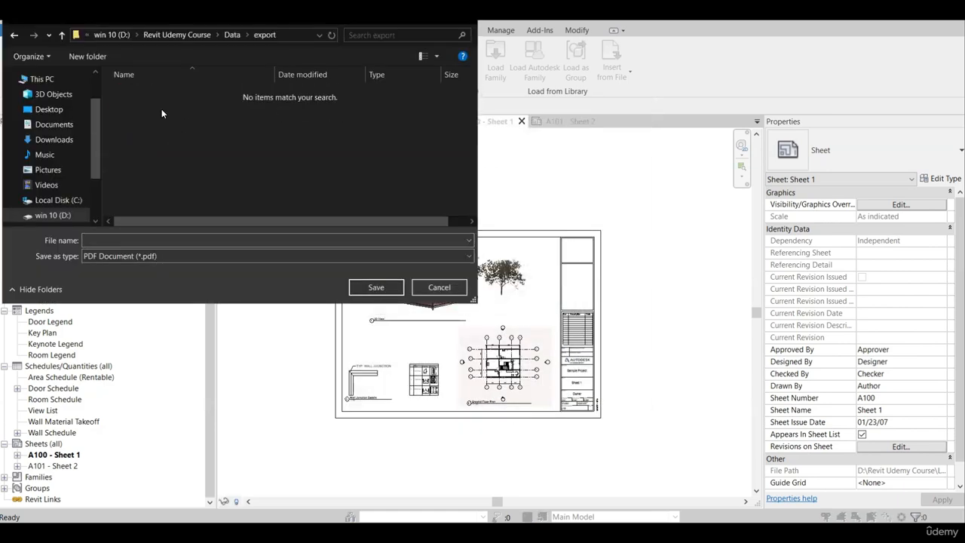
click(150, 239)
text(Sample PDF)
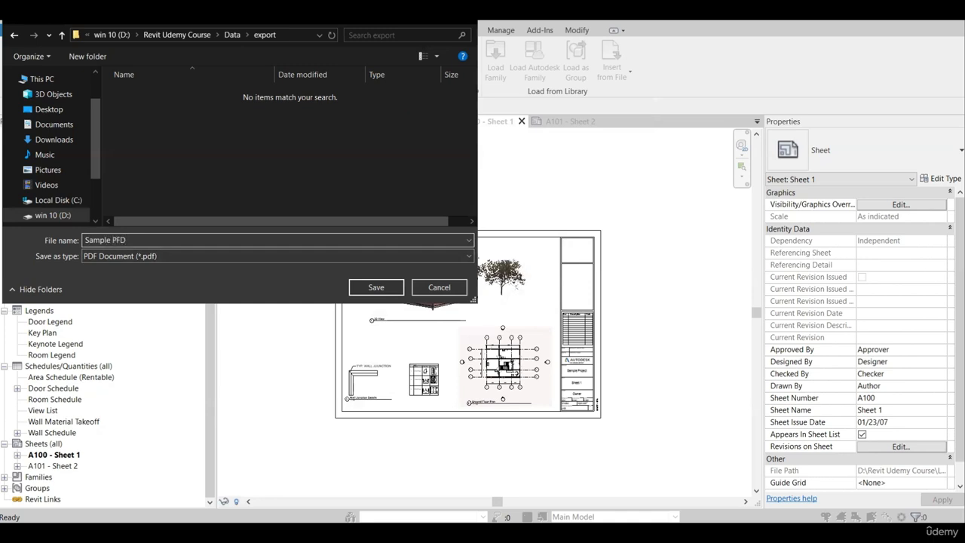
click(374, 287)
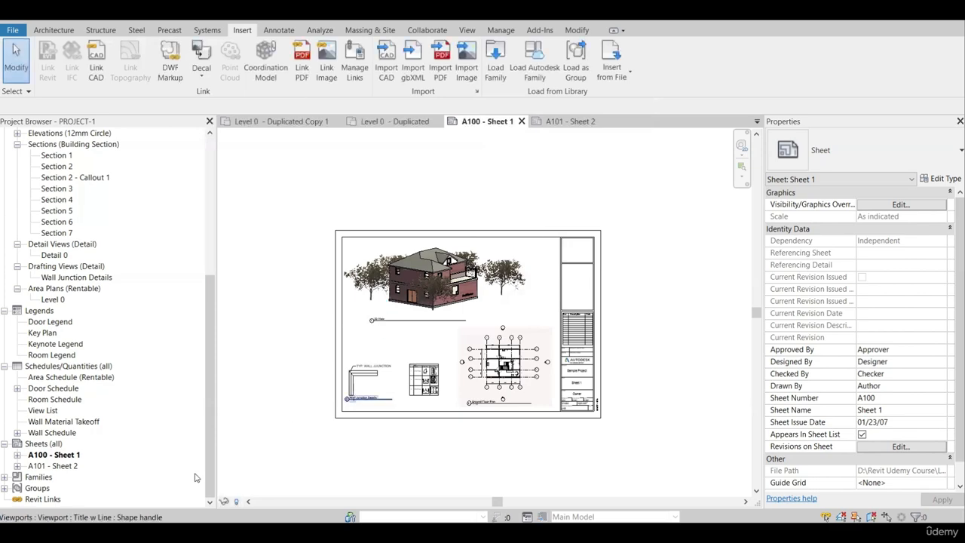
Open Sample PDF from the export folder in File Explorer and examine the printed drawings on both sheets.
click(190, 499)
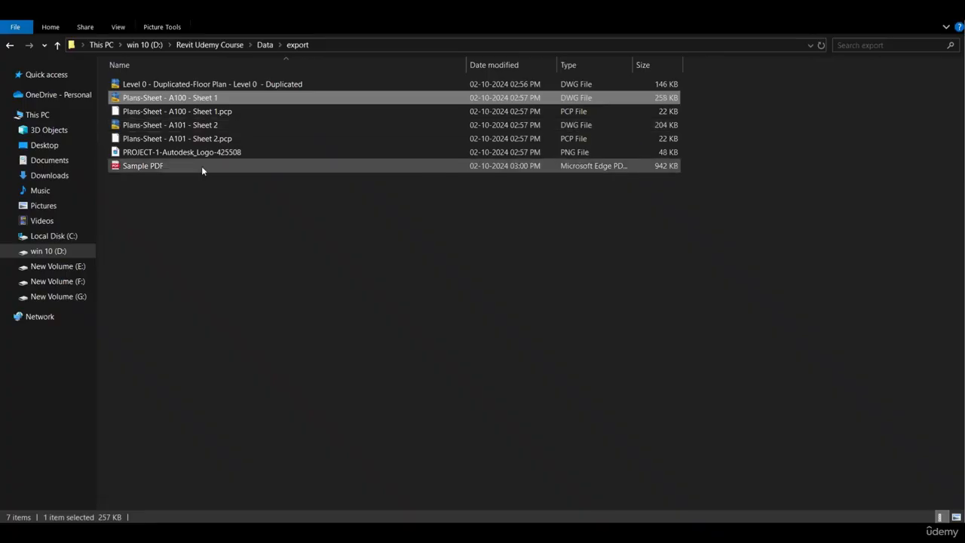
double_click(156, 166)
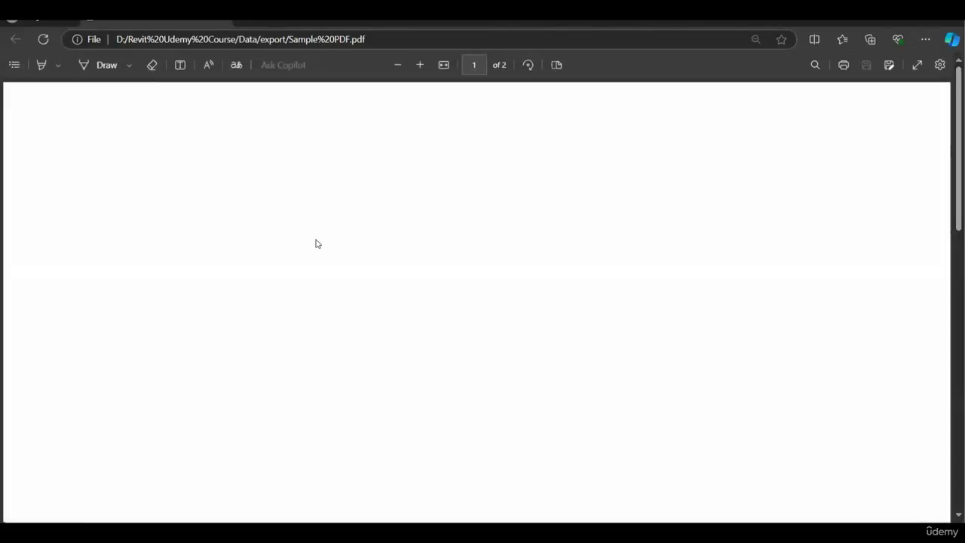
scroll(318, 243, down, 3)
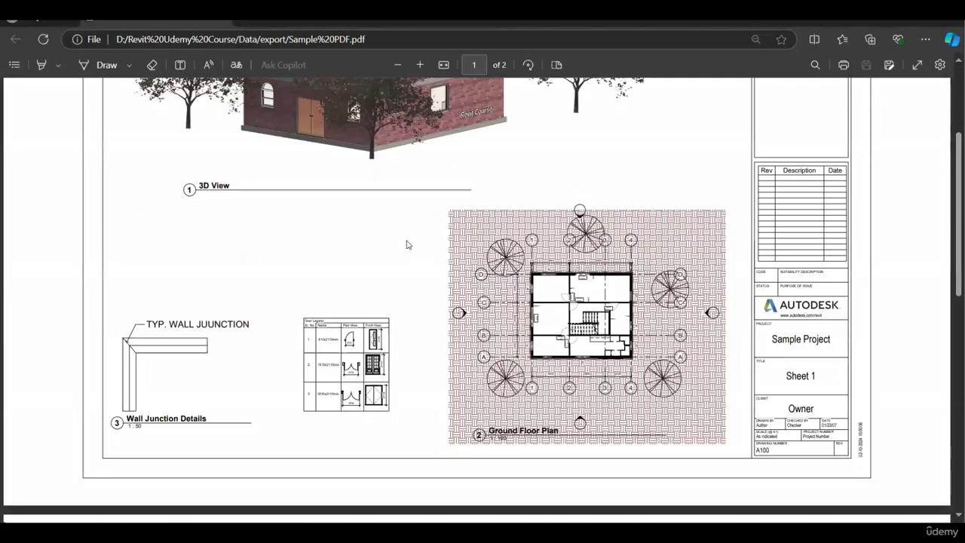
scroll(365, 226, up, 2)
scroll(302, 219, down, 5)
scroll(414, 249, down, 3)
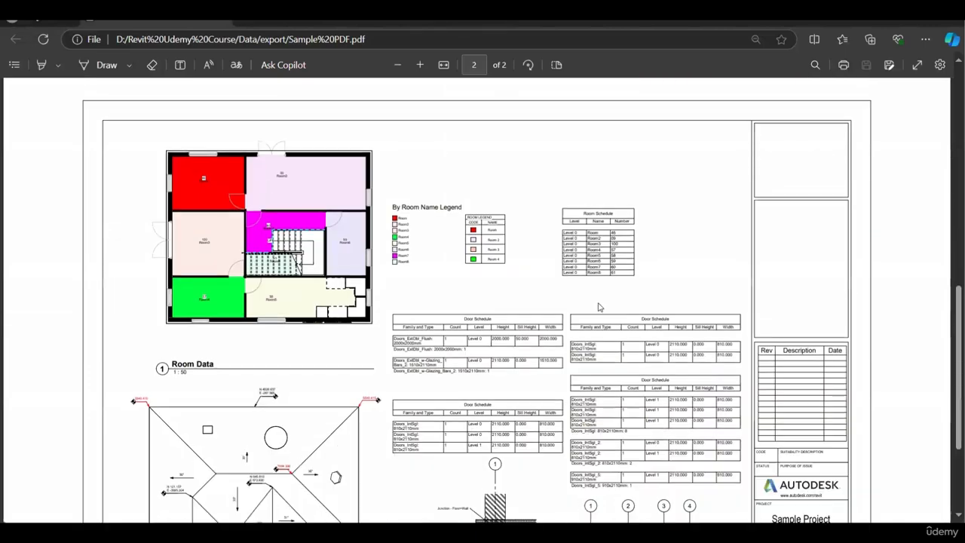
scroll(623, 213, down, 2)
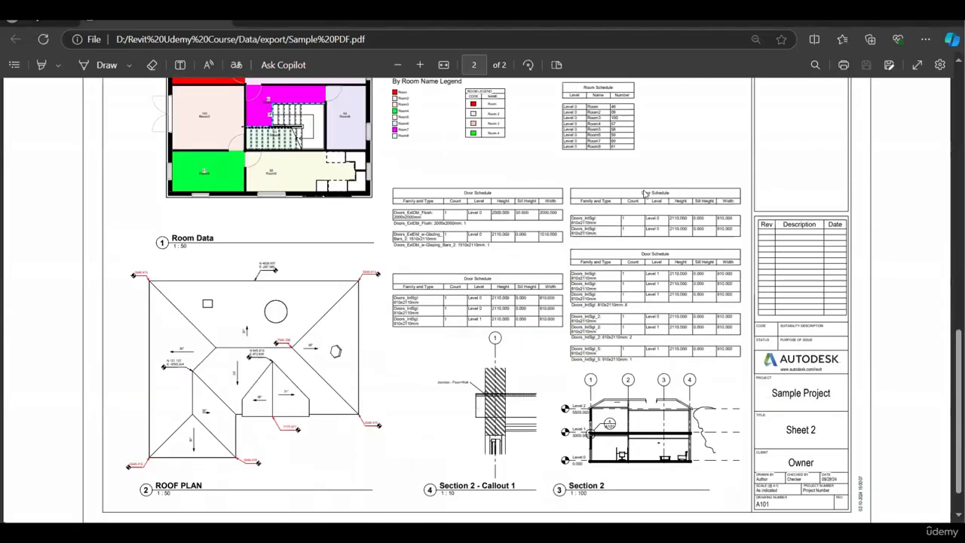
scroll(422, 377, down, 1)
scroll(468, 391, up, 15)
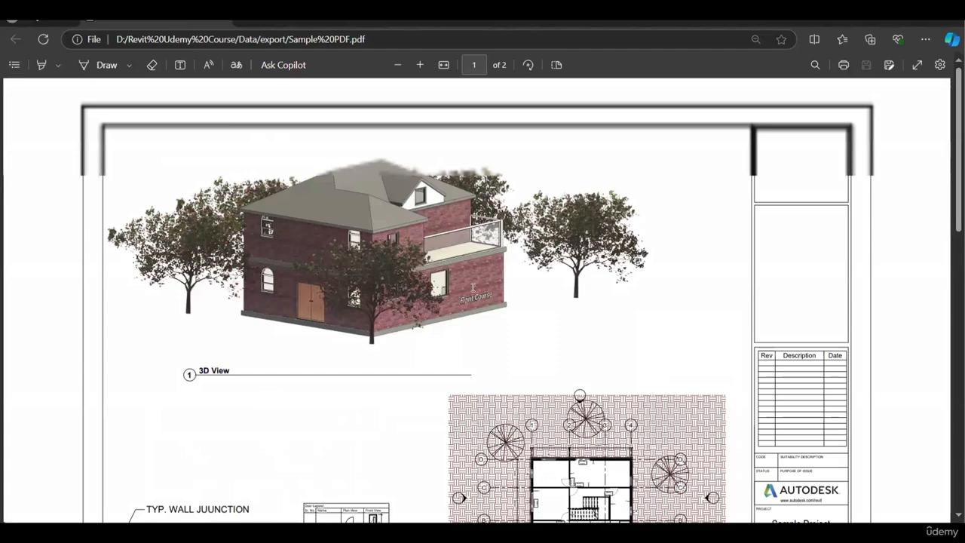
scroll(475, 294, down, 15)
scroll(519, 339, down, 1)
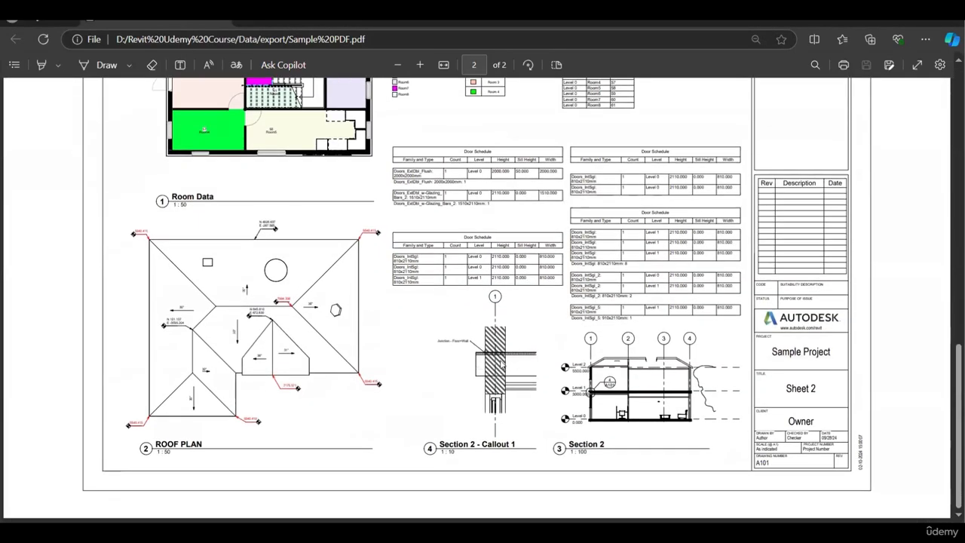
scroll(502, 362, up, 12)
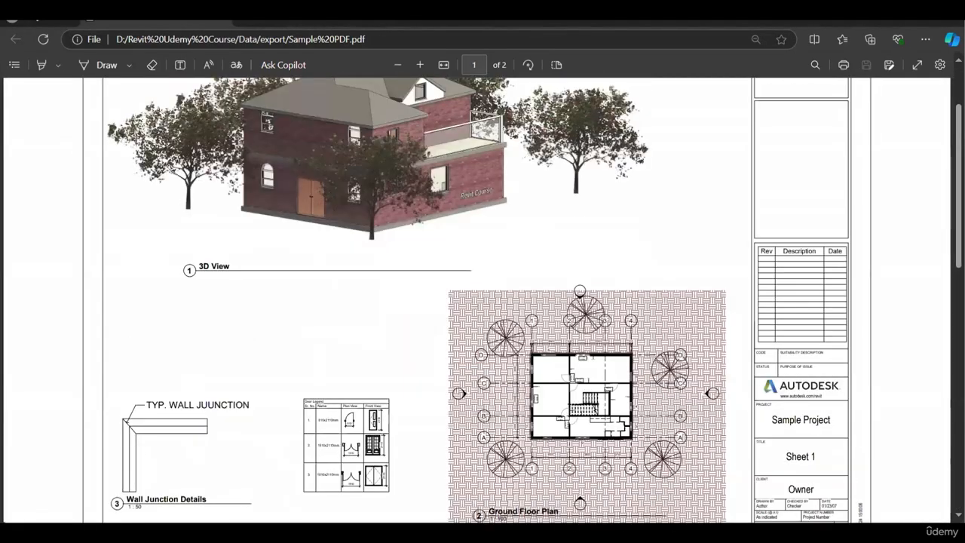
scroll(482, 301, down, 5)
Return to Revit and open the {3D} view of the building.
key(alt+Tab)
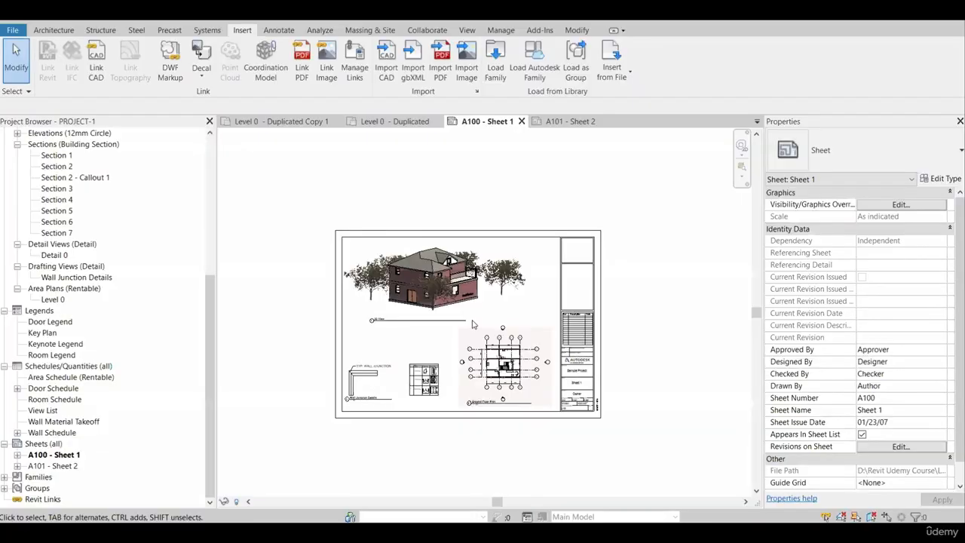
scroll(471, 321, down, 2)
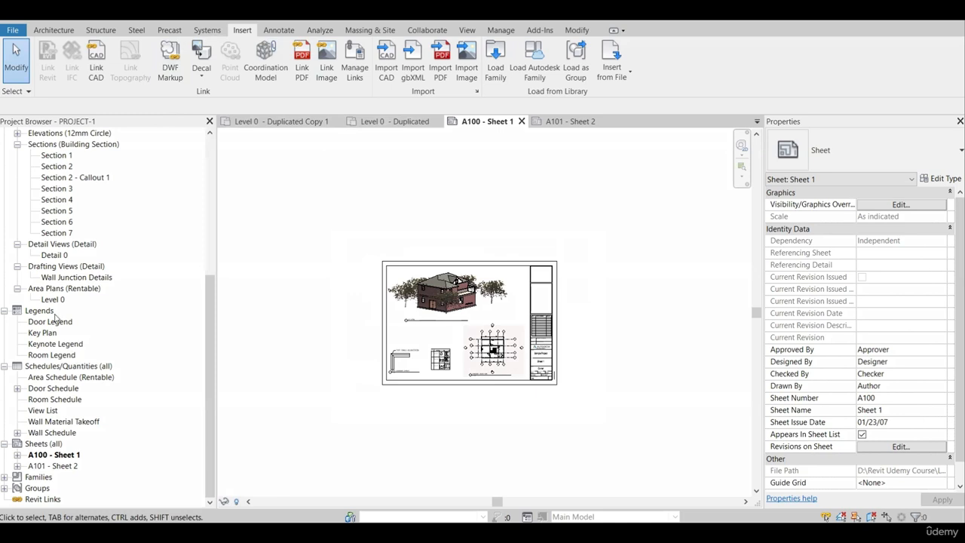
scroll(53, 421, up, 3)
click(51, 200)
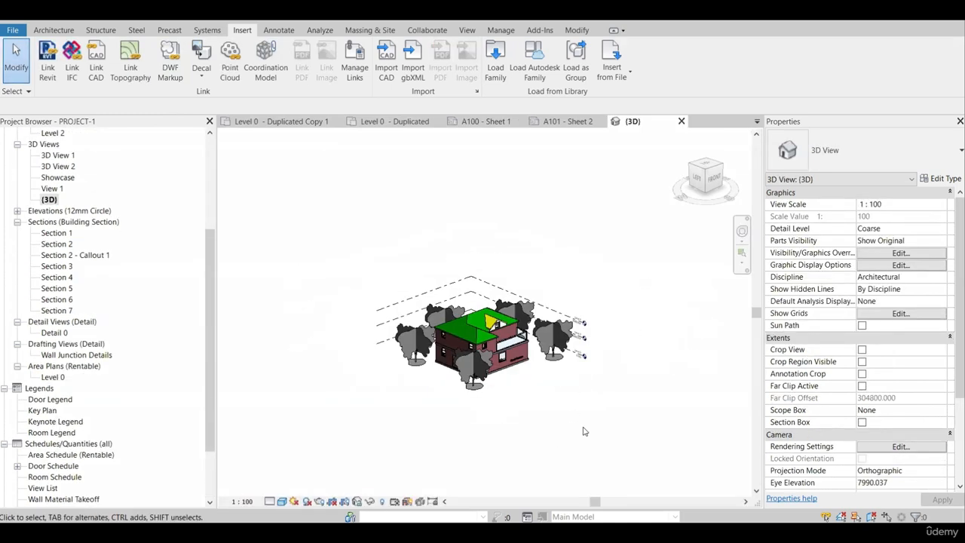
Select the whole model in the 3D view, including the building, trees and levels.
scroll(590, 400, up, 2)
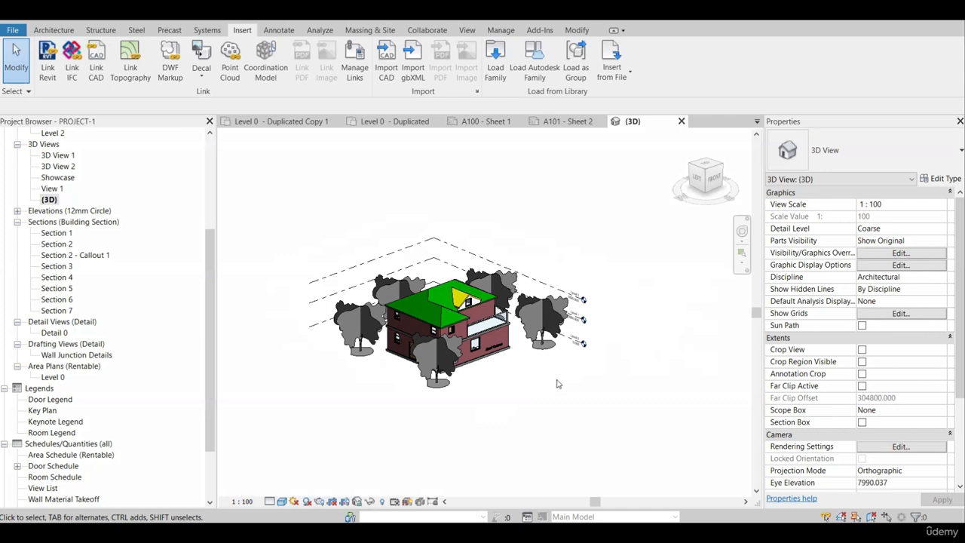
scroll(531, 408, down, 3)
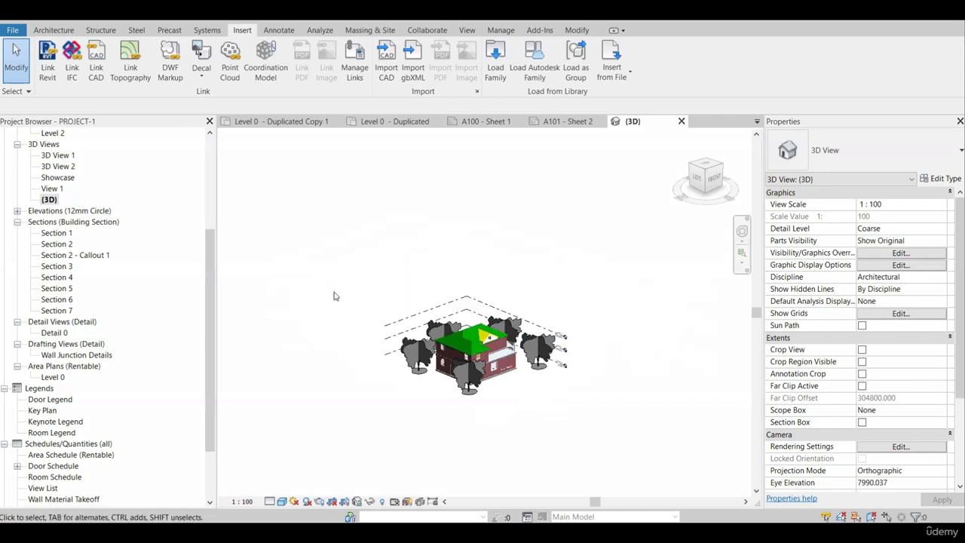
scroll(591, 313, up, 2)
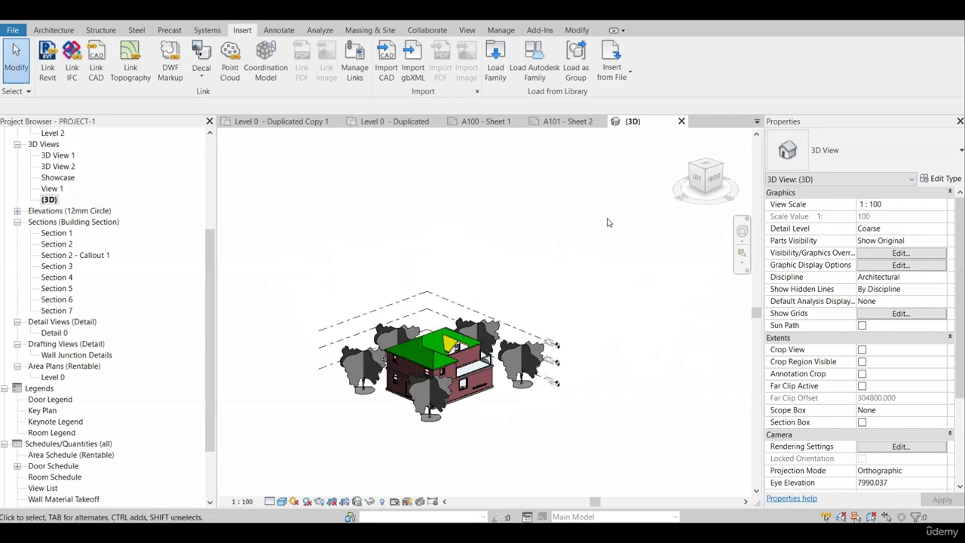
scroll(500, 425, up, 2)
scroll(632, 346, down, 2)
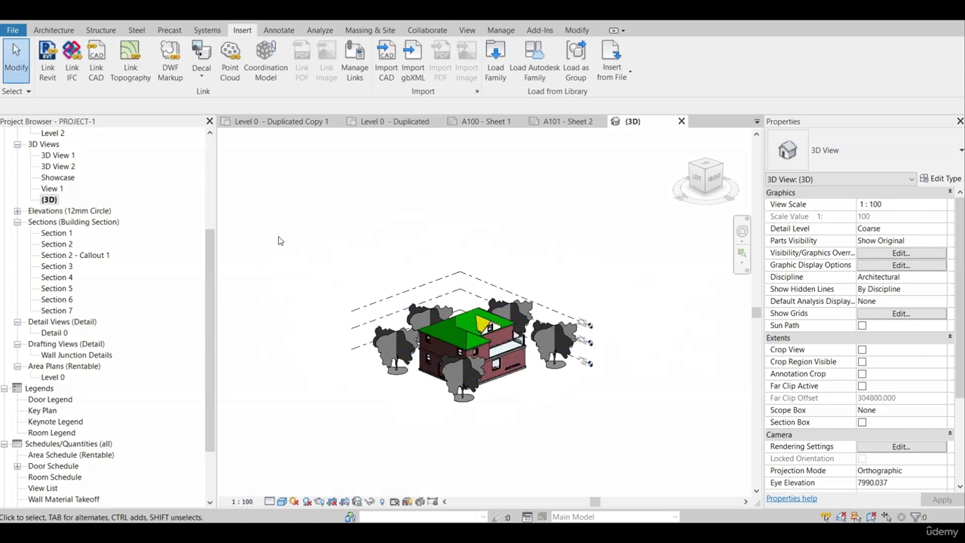
drag(278, 206, 618, 438)
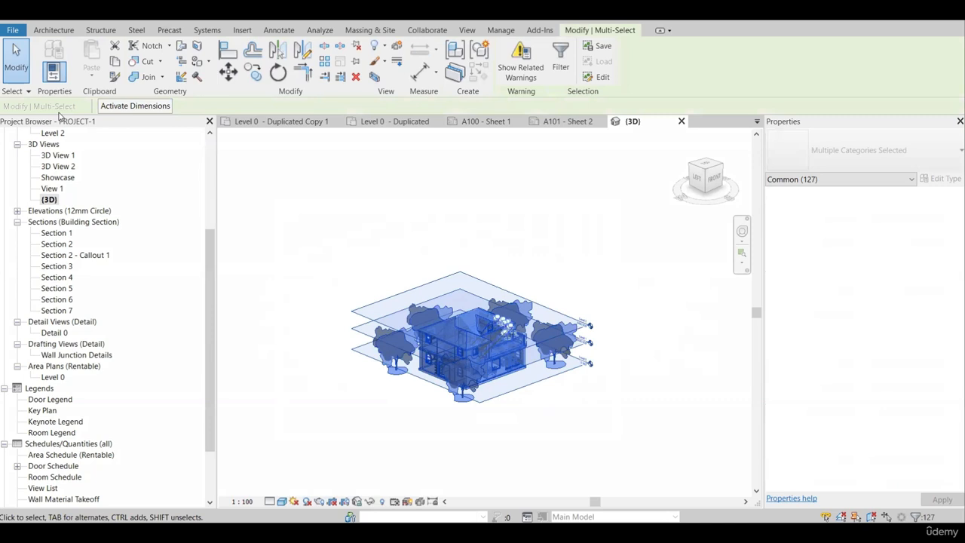
Export PROJECT-1 as PROJECT-1.ifc to the Data folder, accepting the In-Session Setup with IFC 2x3 Coordination View 2.0.
click(13, 30)
mouse_move(74, 232)
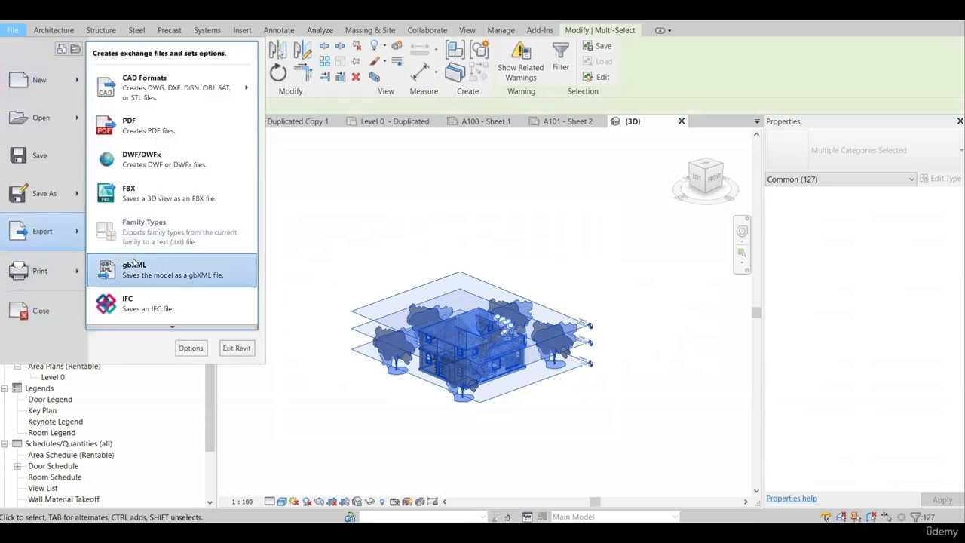
click(148, 308)
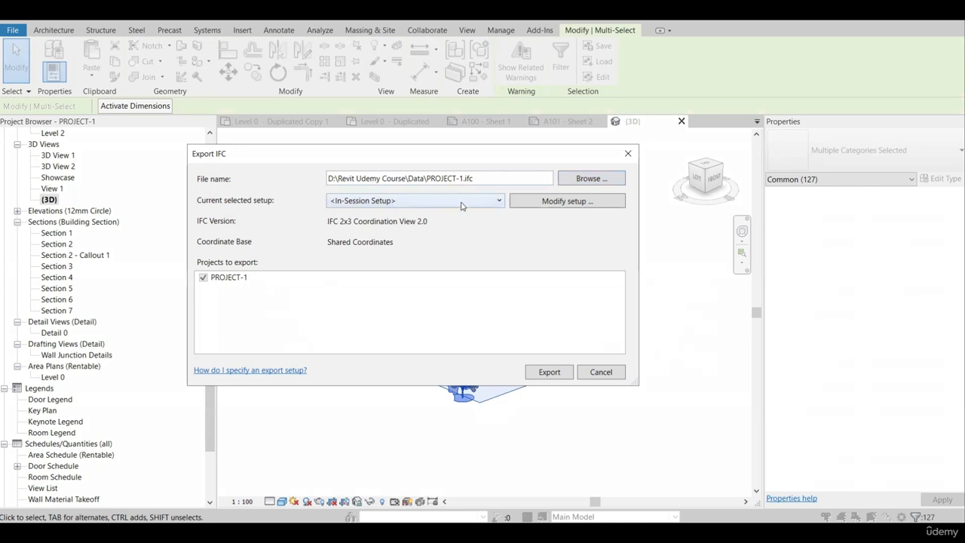
click(536, 200)
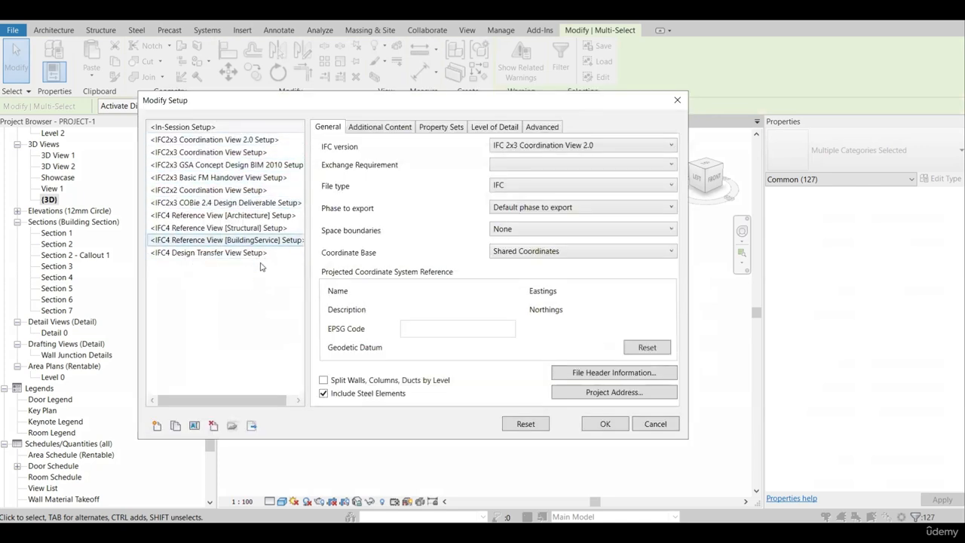
click(604, 424)
click(203, 278)
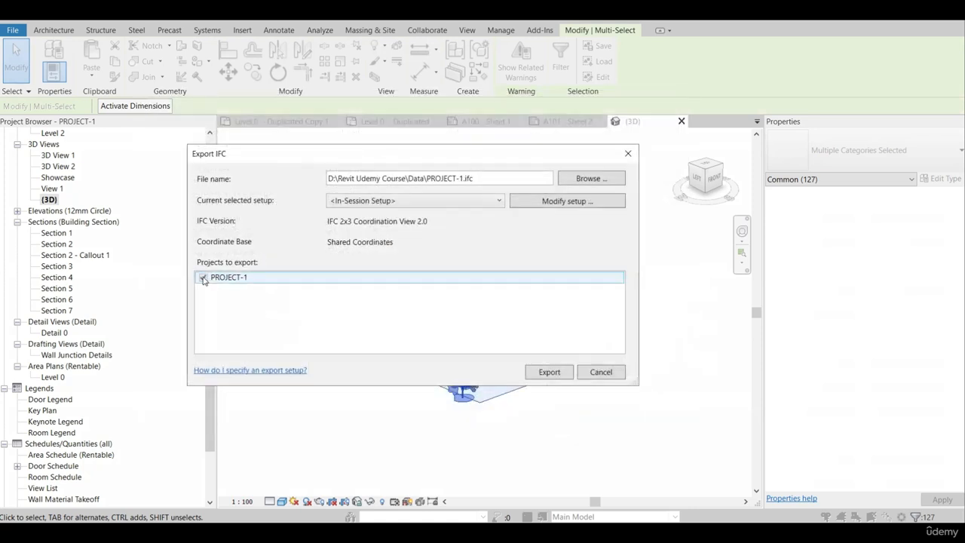
click(567, 372)
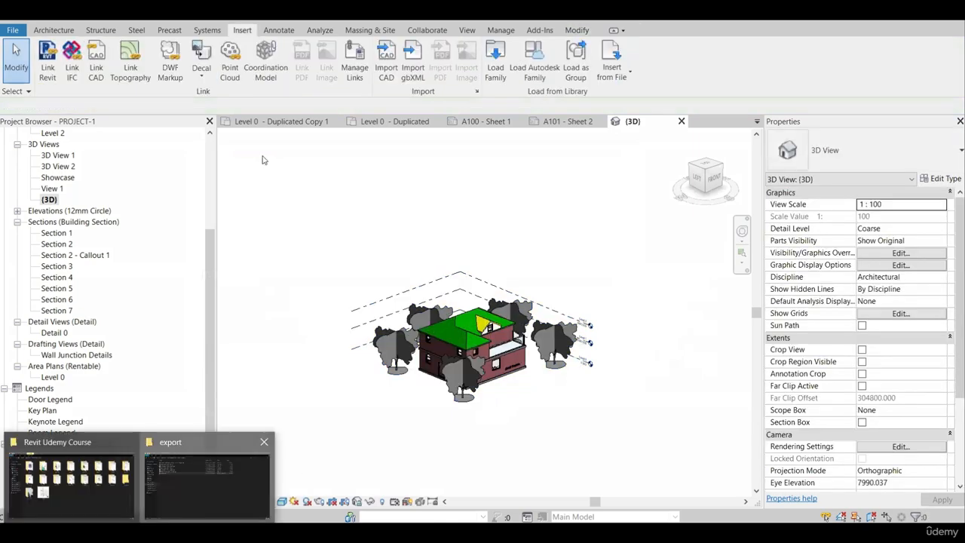
Switch to File Explorer and check the Data folder for the exported PROJECT-1 IFC file.
click(202, 482)
click(193, 220)
click(264, 45)
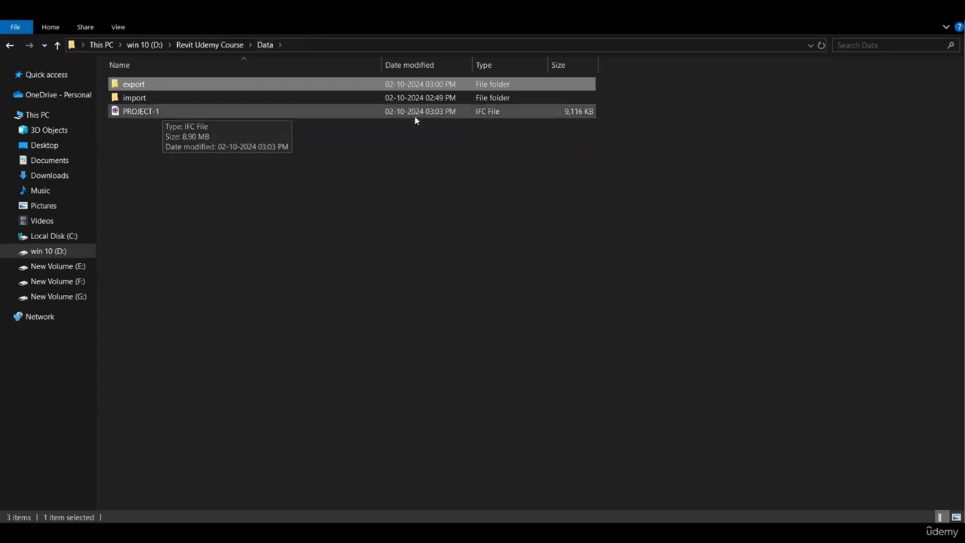
click(407, 206)
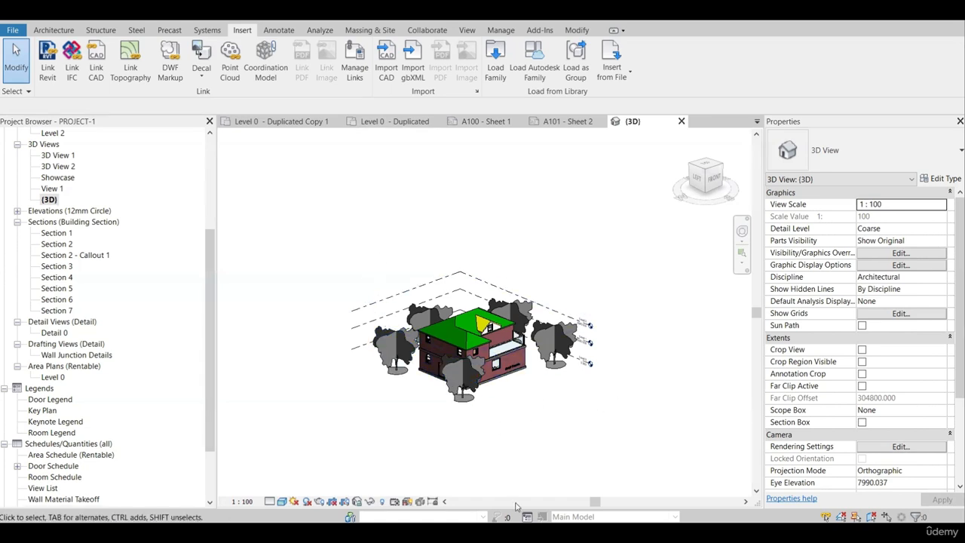
In Revit, close PROJECT-1's open 3D, sheet and duplicated Level 0 views and go back to the Recent Files page.
click(682, 121)
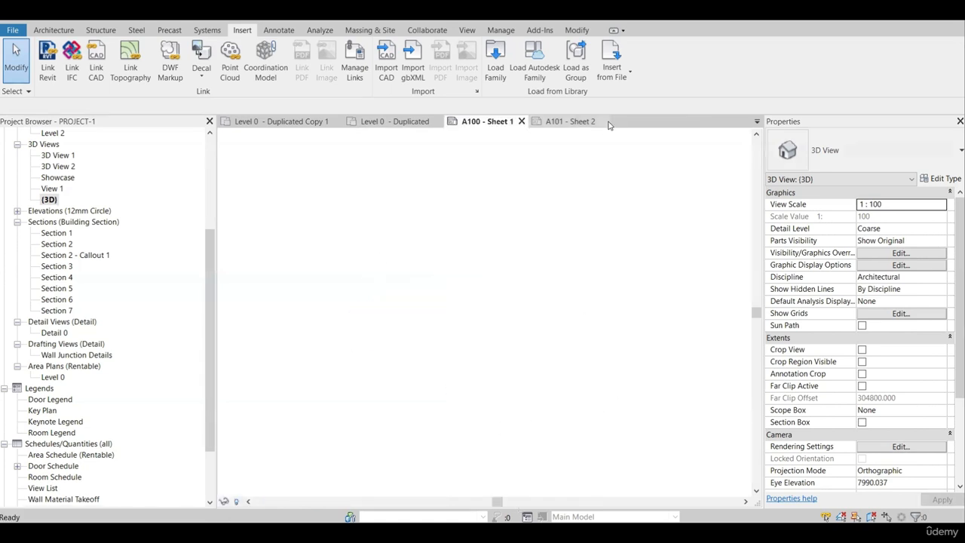
click(602, 122)
click(521, 122)
click(439, 121)
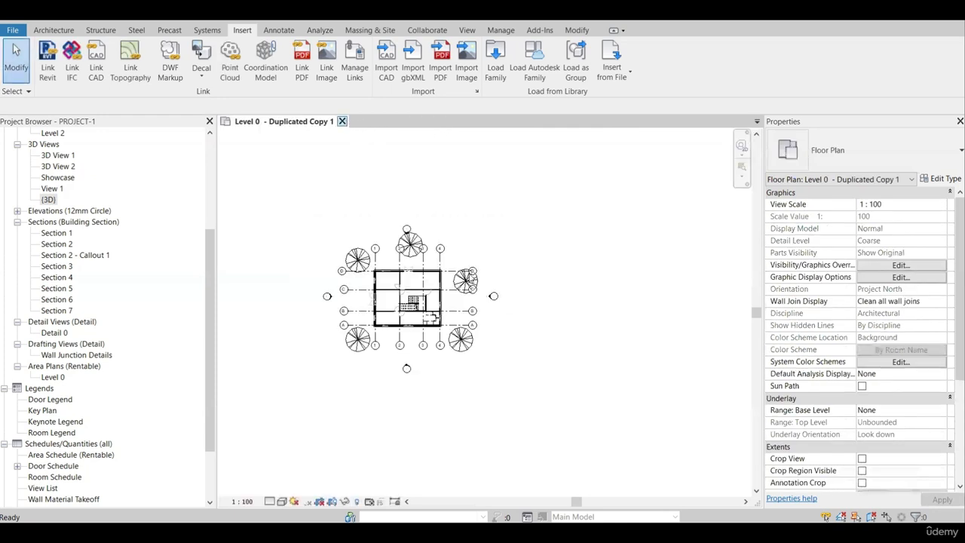
click(48, 62)
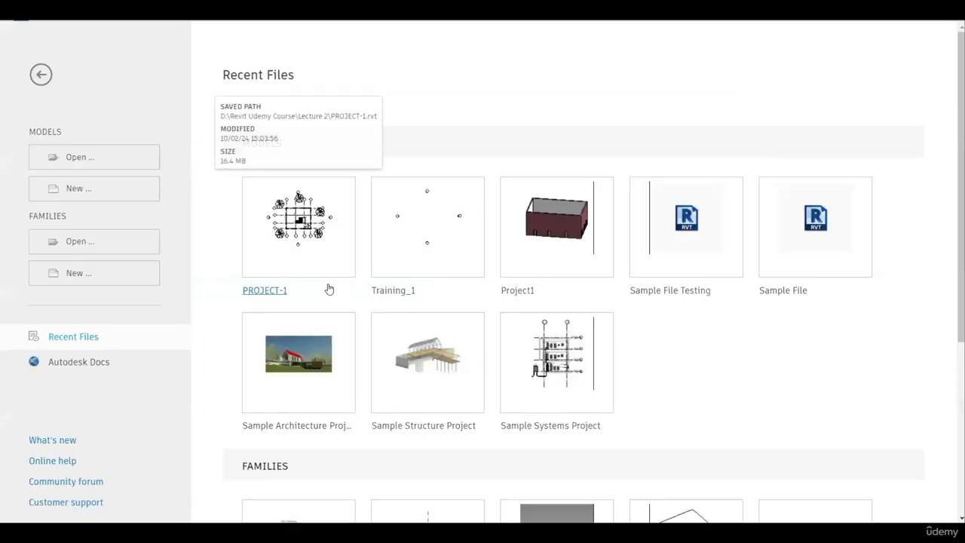
Create a new model from the Recent Files page as a project.
click(109, 190)
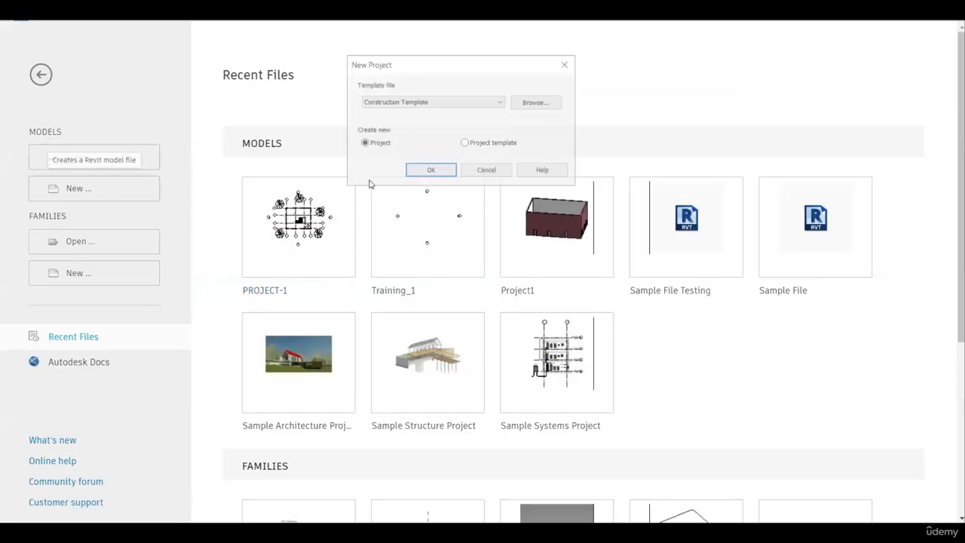
click(427, 174)
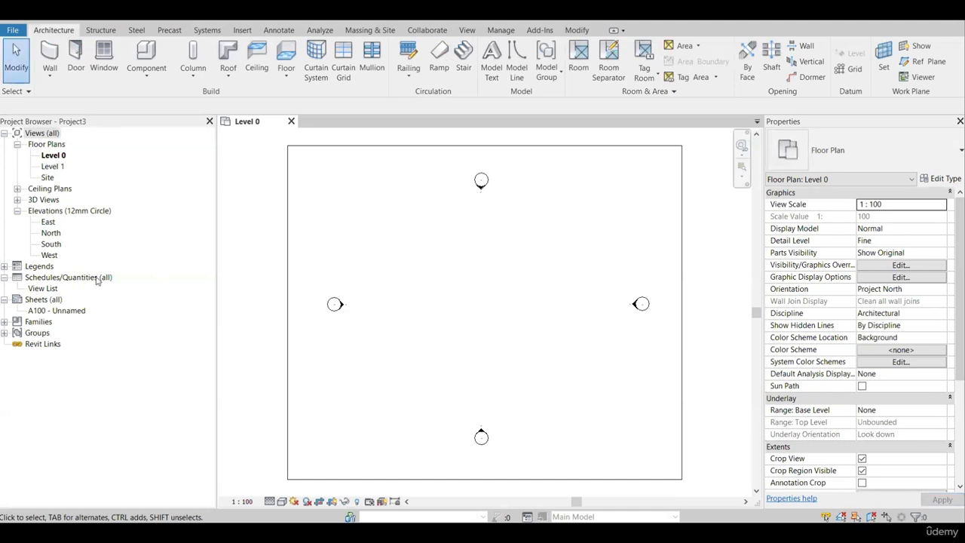
Turn off Crop Region Visible and Crop View for the Level 0 floor plan, and bring up the link and import commands.
scroll(860, 294, down, 5)
click(861, 288)
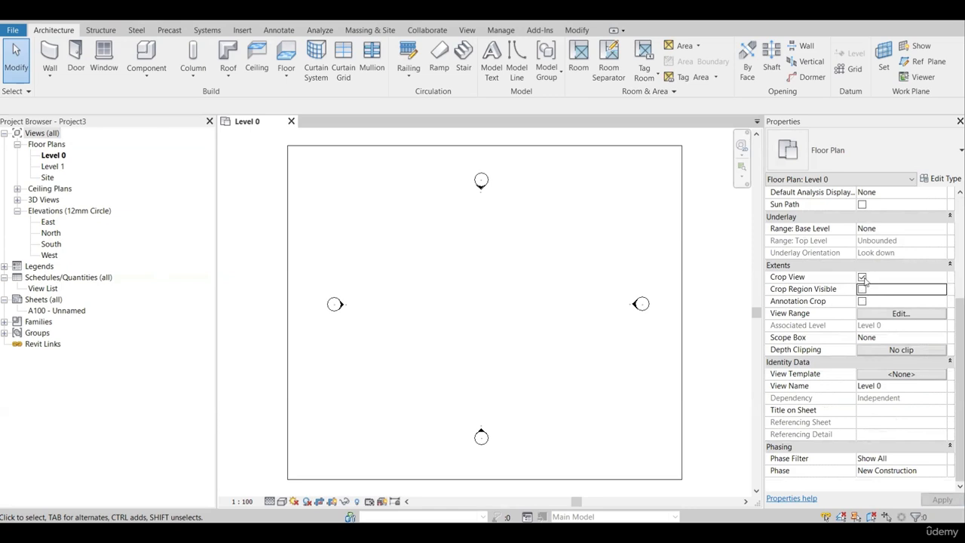
click(862, 277)
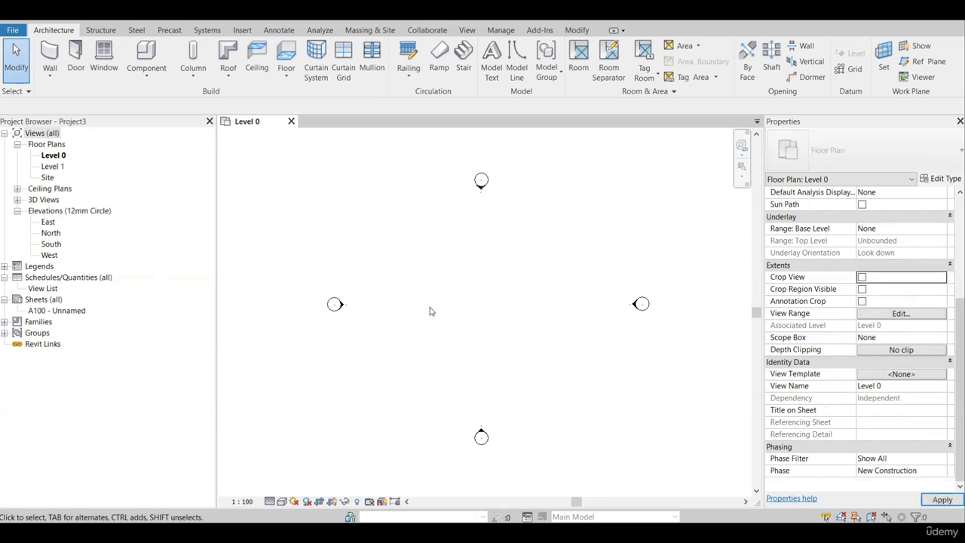
click(242, 31)
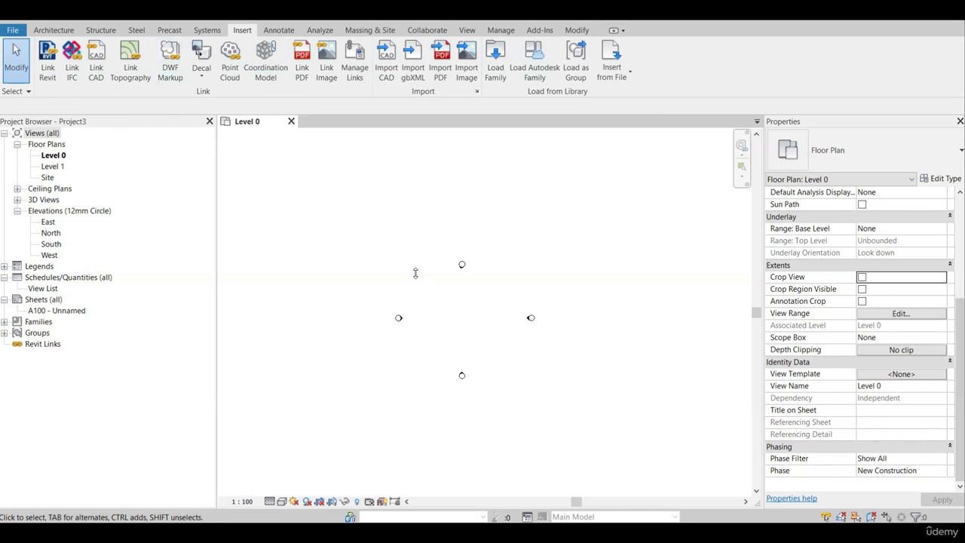
Start linking a CAD file and select Sample DWG-Floor Plan - Level 0 - Duplicated.dwg in the Data folder's import subfolder.
scroll(415, 273, down, 2)
scroll(465, 312, down, 1)
click(94, 71)
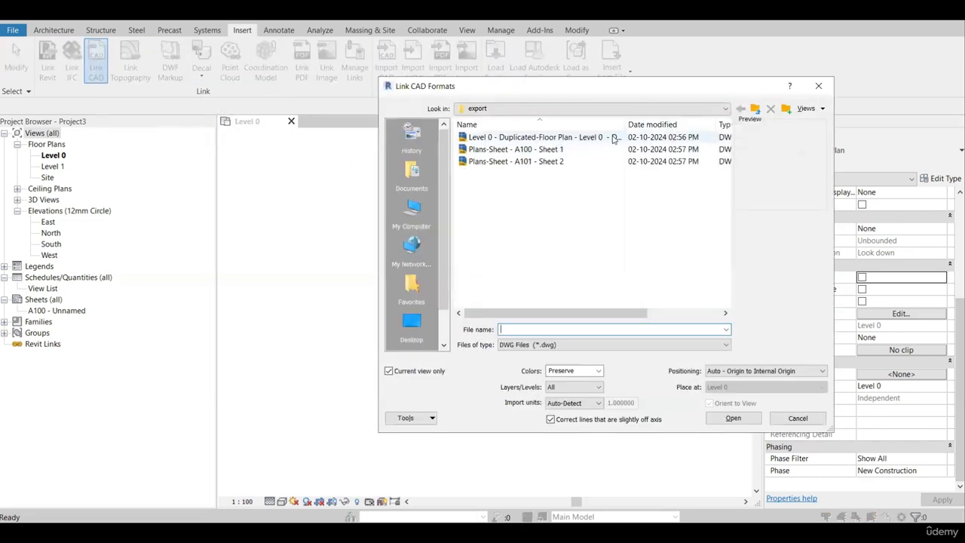
click(755, 108)
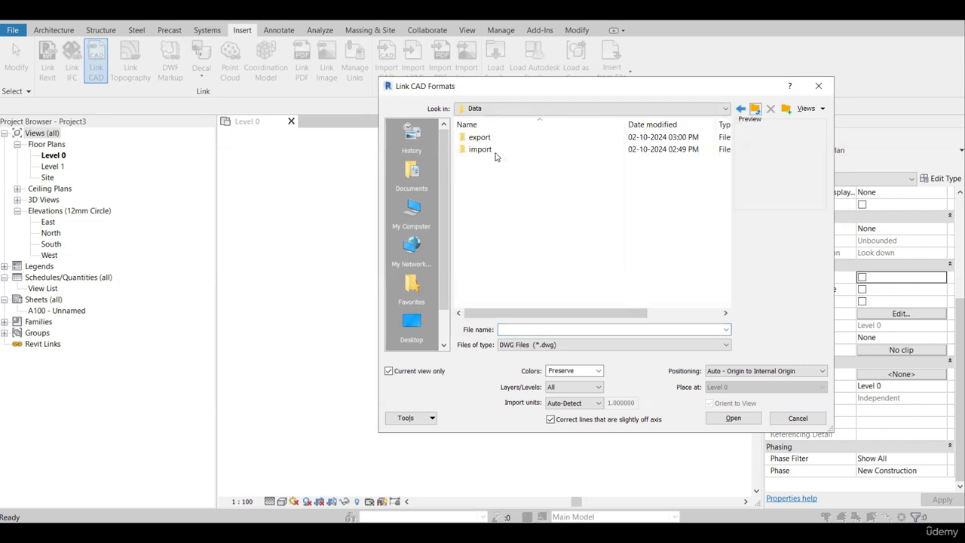
click(491, 149)
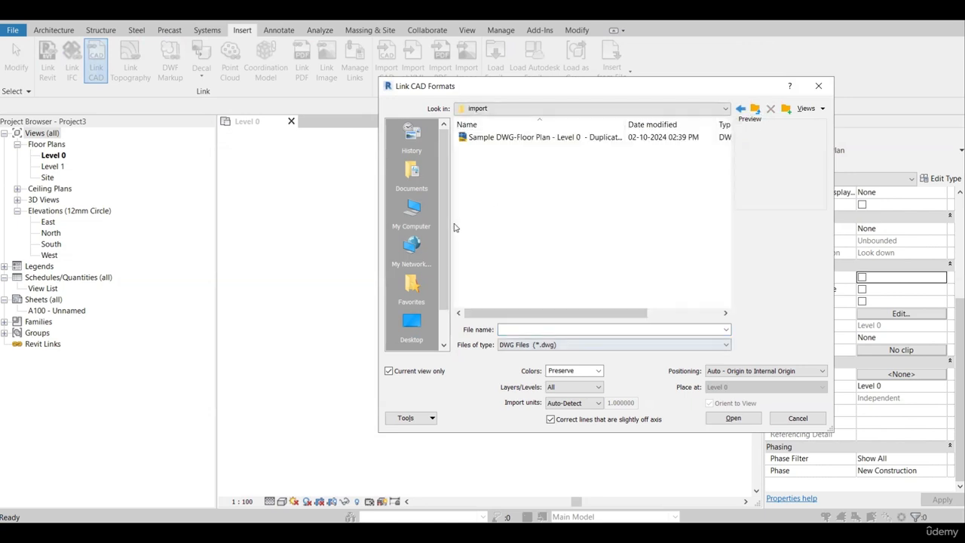
drag(518, 96, 449, 95)
click(472, 139)
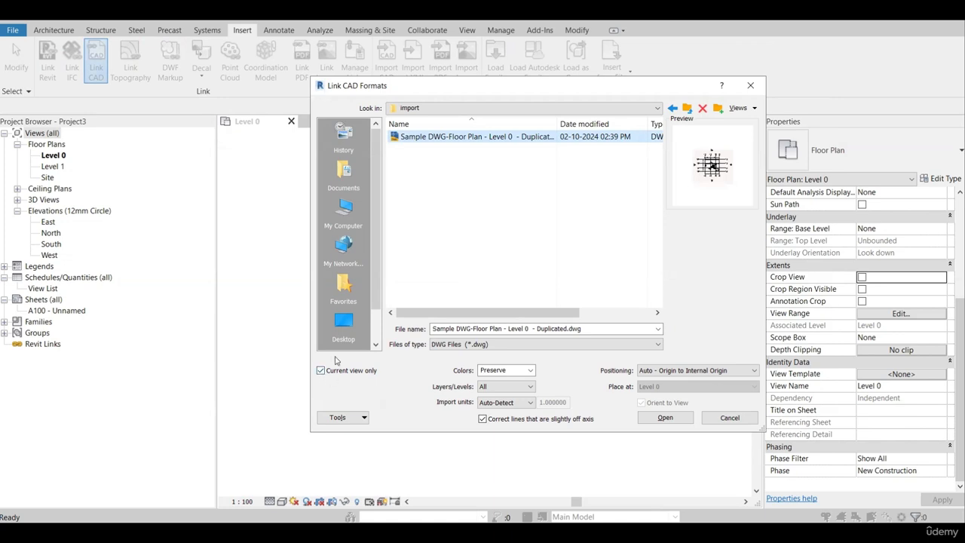
drag(415, 98, 421, 128)
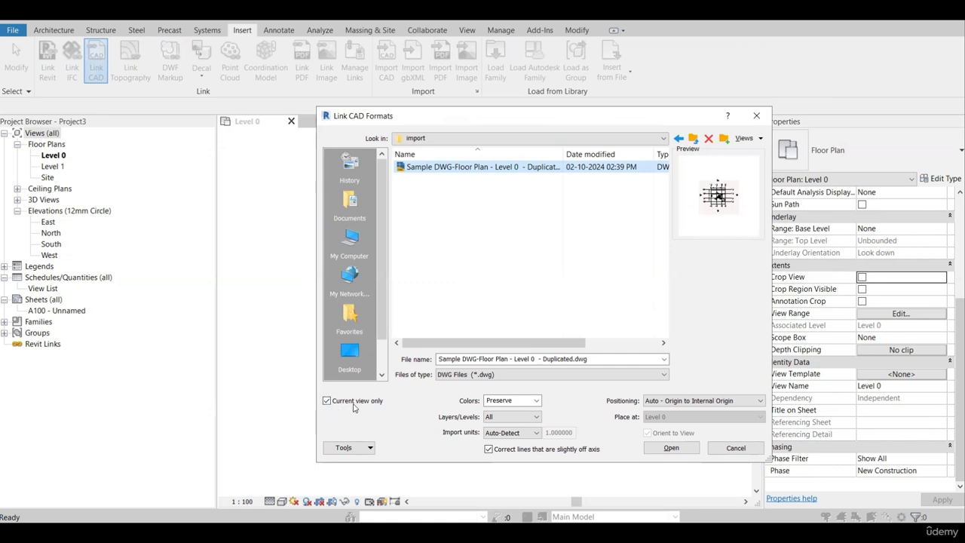
Link the selected DWG with Current view only turned on and positioning Auto - Origin to Internal Origin.
click(327, 401)
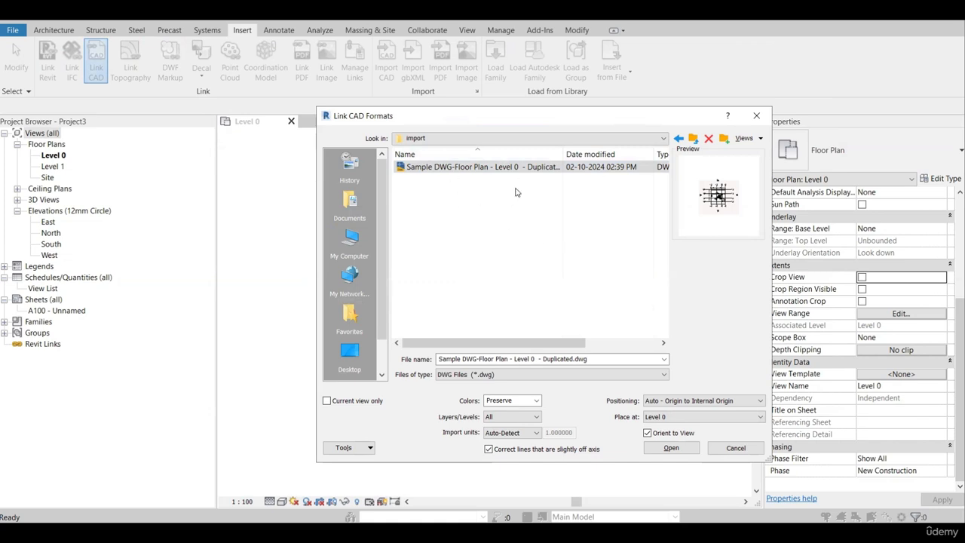
click(327, 401)
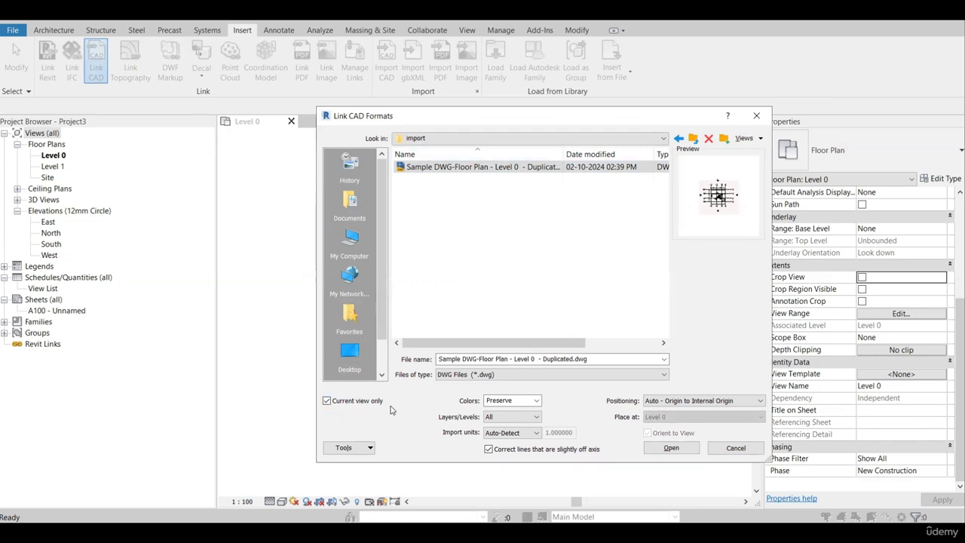
click(690, 401)
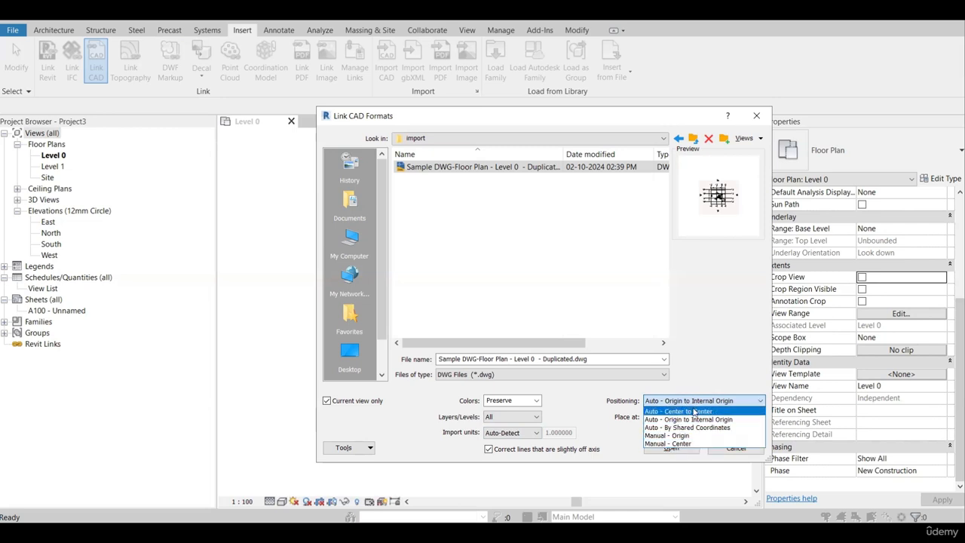
click(709, 337)
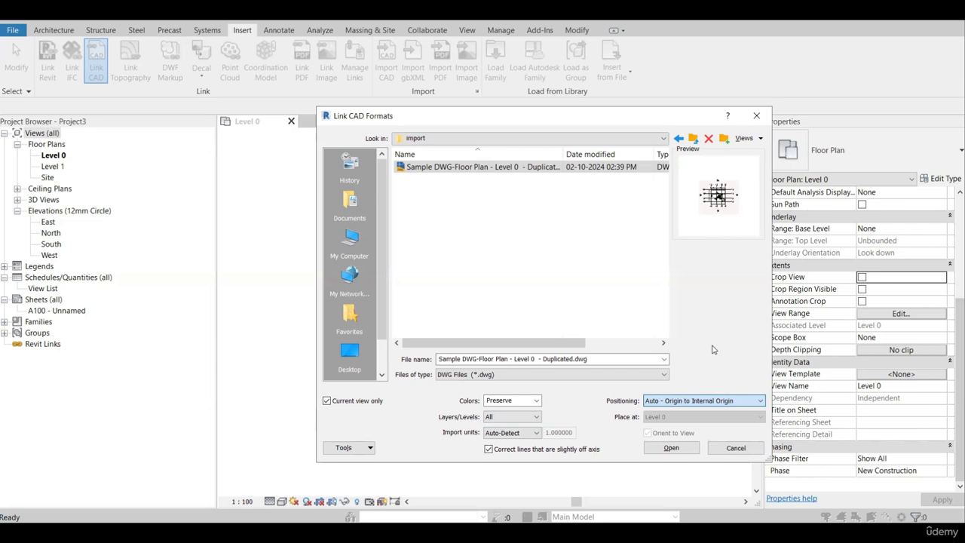
click(671, 448)
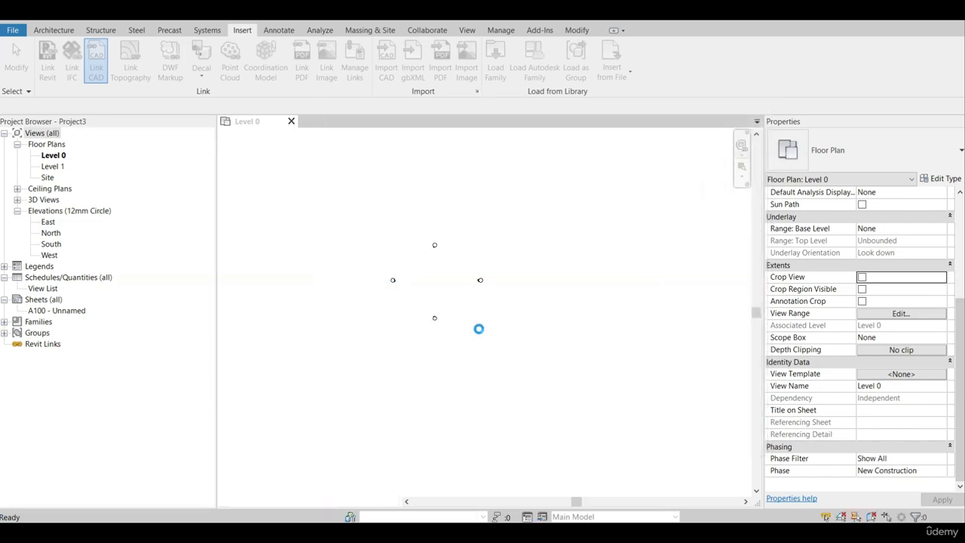
Select the linked DWG floor plan and unpin it.
scroll(478, 329, down, 2)
scroll(465, 327, up, 5)
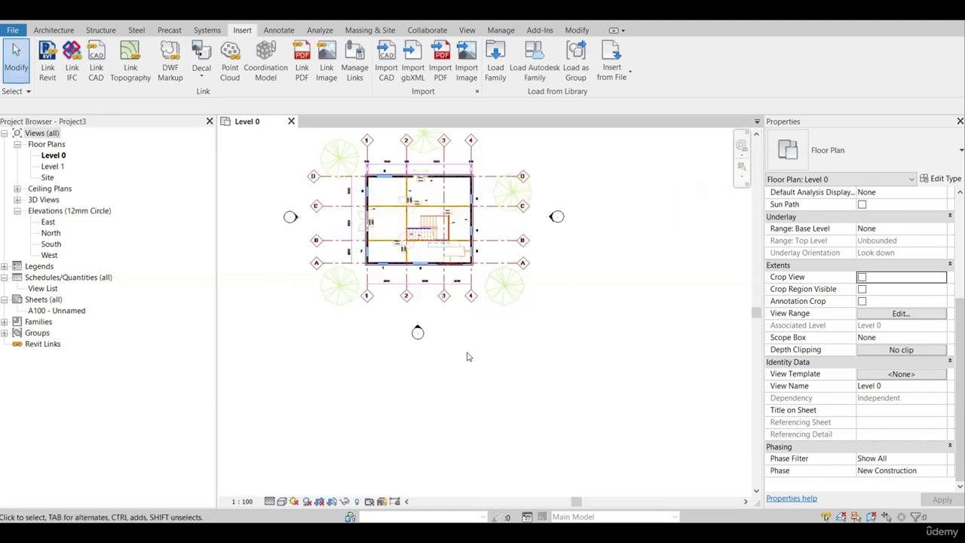
scroll(461, 293, up, 1)
middle_drag(460, 293, 484, 352)
scroll(423, 294, down, 4)
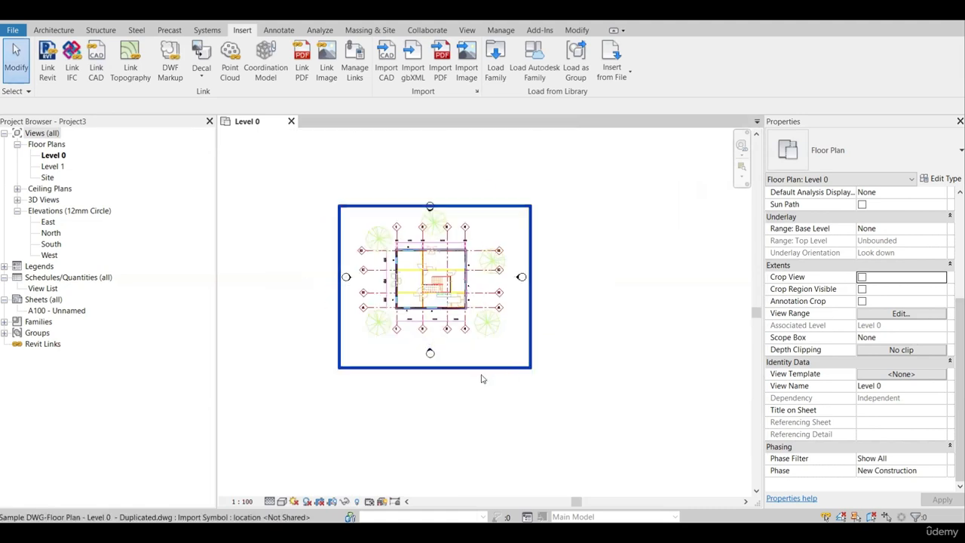
scroll(413, 284, up, 2)
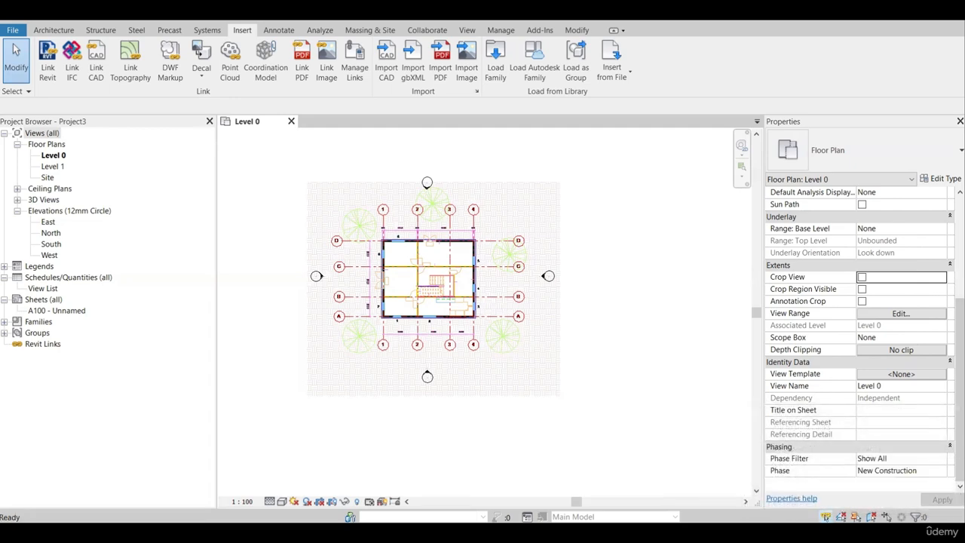
click(472, 283)
scroll(475, 281, down, 2)
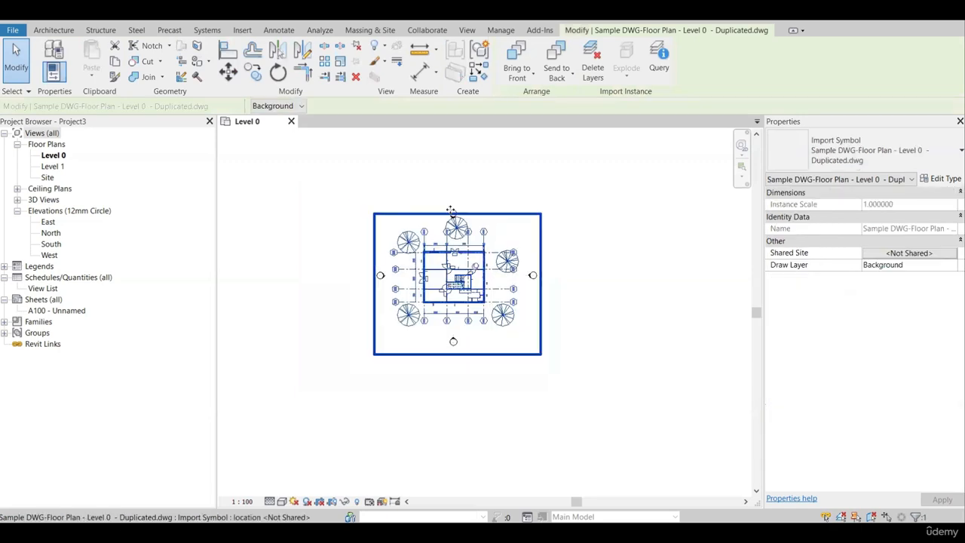
scroll(506, 266, up, 4)
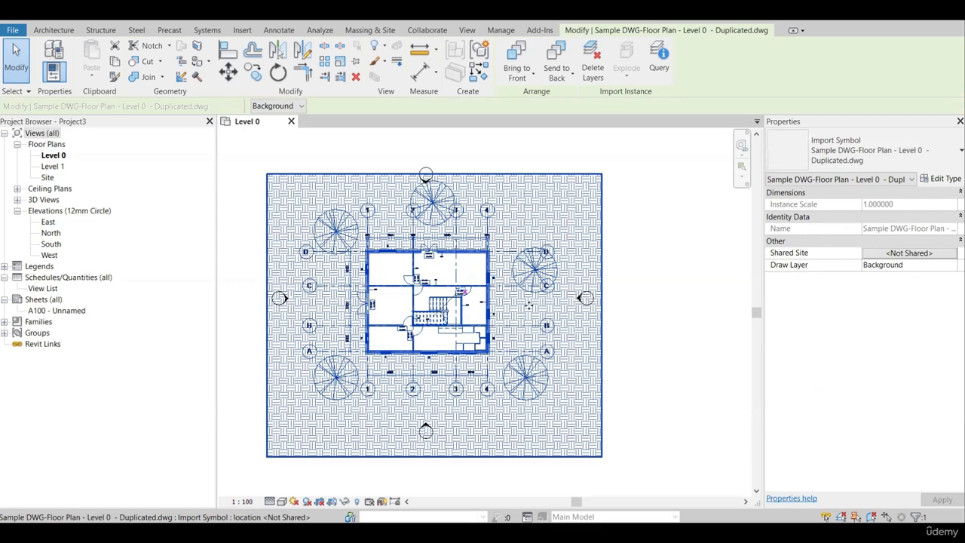
click(357, 63)
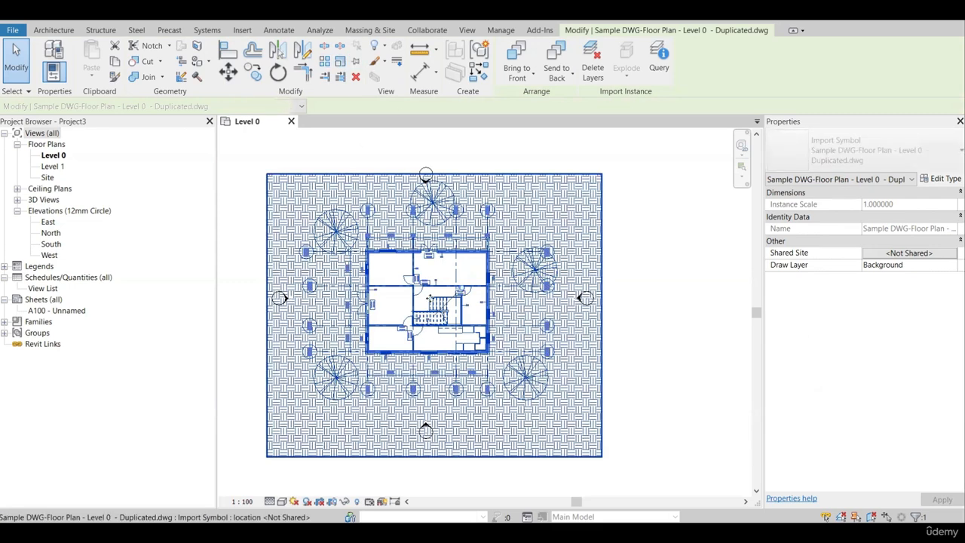
click(359, 50)
Move the unpinned DWG plan out from between the elevation markers, to the right of the East elevation marker, and deselect it.
scroll(459, 336, down, 2)
drag(432, 342, 603, 258)
scroll(603, 258, down, 2)
middle_drag(604, 258, 513, 291)
scroll(516, 294, up, 5)
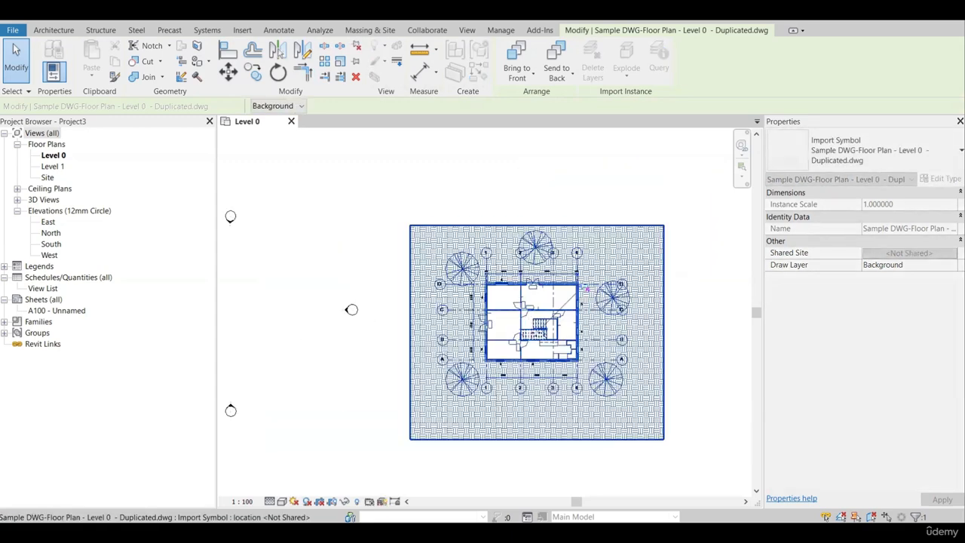
scroll(460, 315, up, 2)
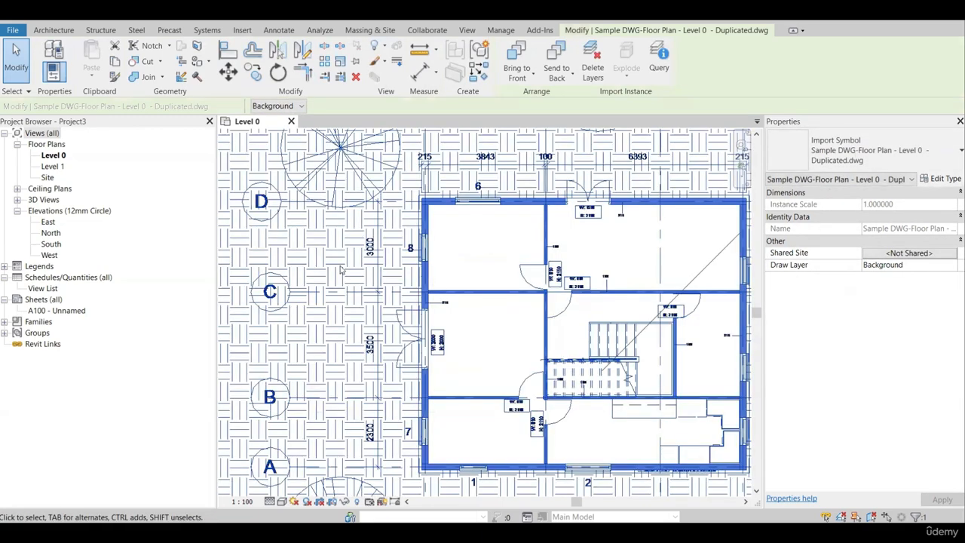
scroll(428, 258, down, 1)
scroll(427, 309, down, 1)
key(Escape)
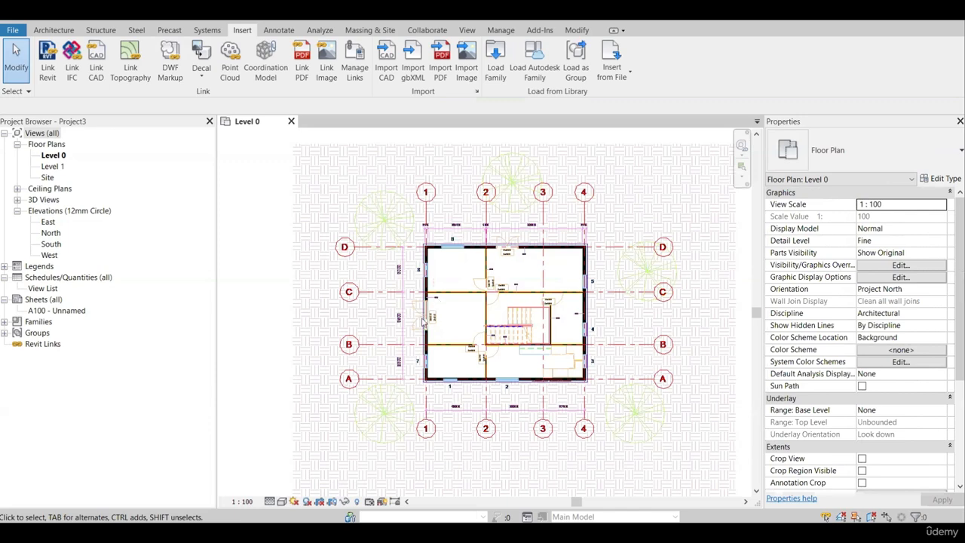
Measure the spacing between grids 1 and 2 on the linked plan with an aligned dimension.
scroll(433, 299, down, 2)
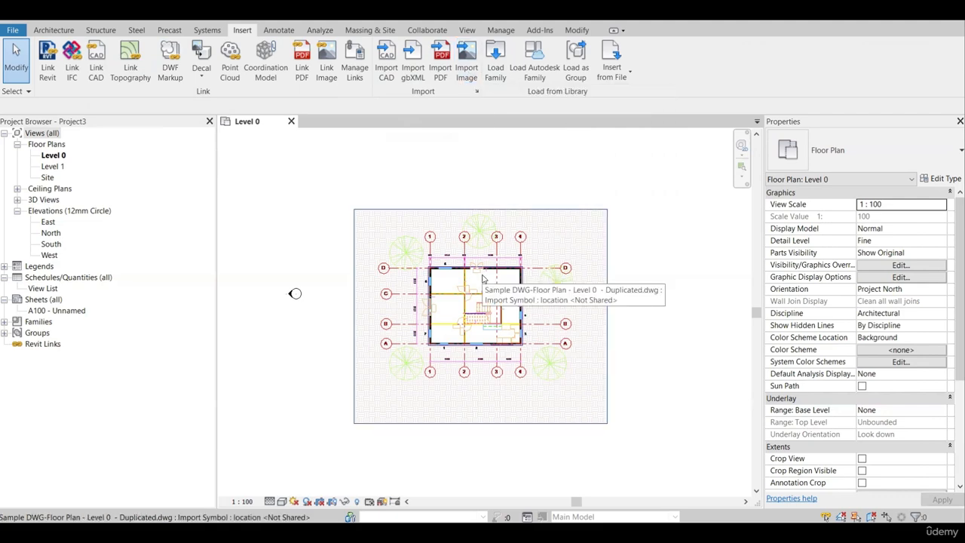
scroll(469, 289, up, 1)
scroll(469, 289, up, 1)
click(423, 264)
scroll(423, 264, up, 2)
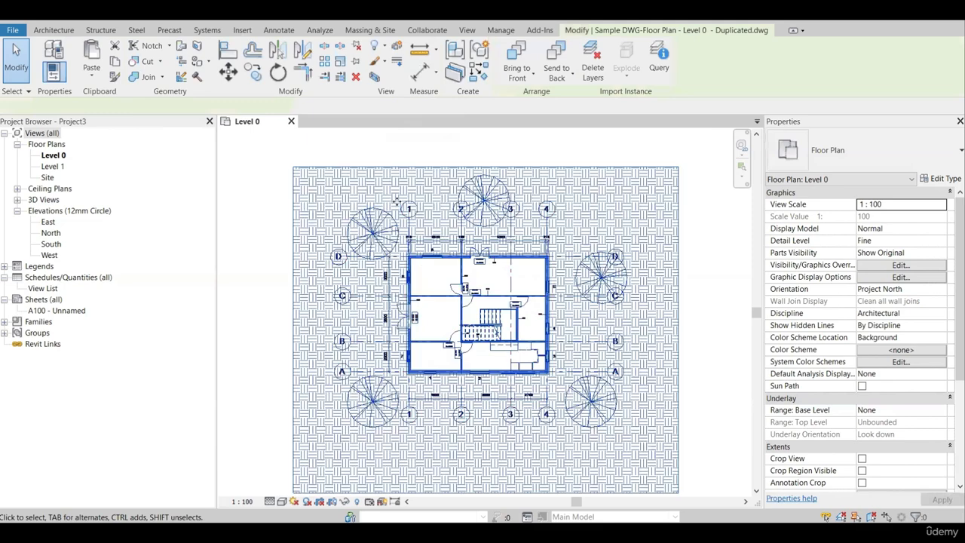
click(420, 71)
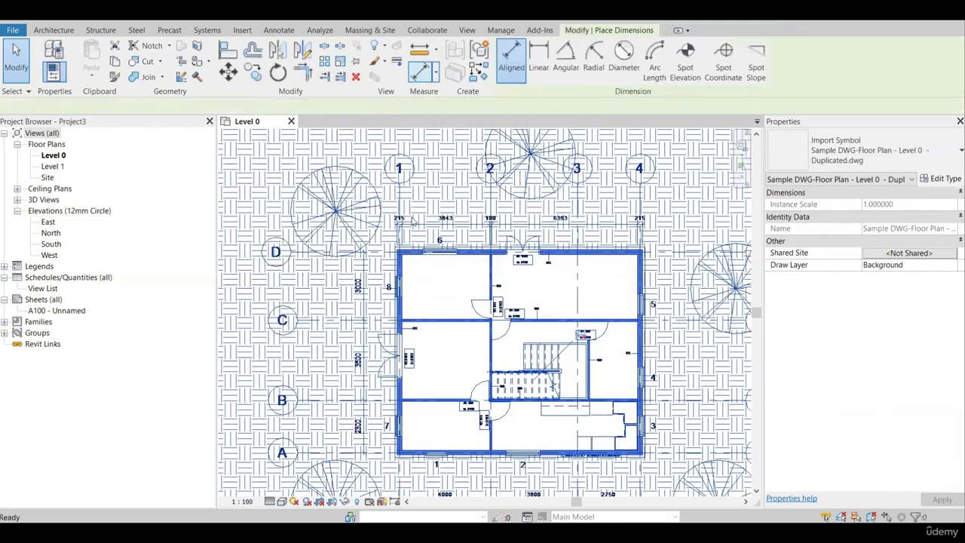
scroll(416, 249, up, 3)
scroll(468, 226, down, 1)
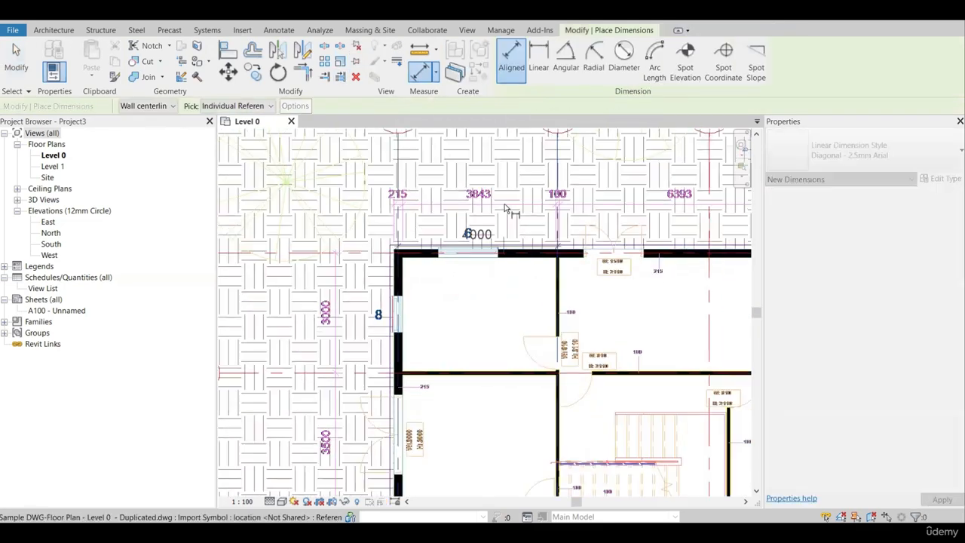
Measure the clear width of the upper-left room between its inner wall faces, and leave the dimension command without placing anything.
scroll(478, 254, up, 2)
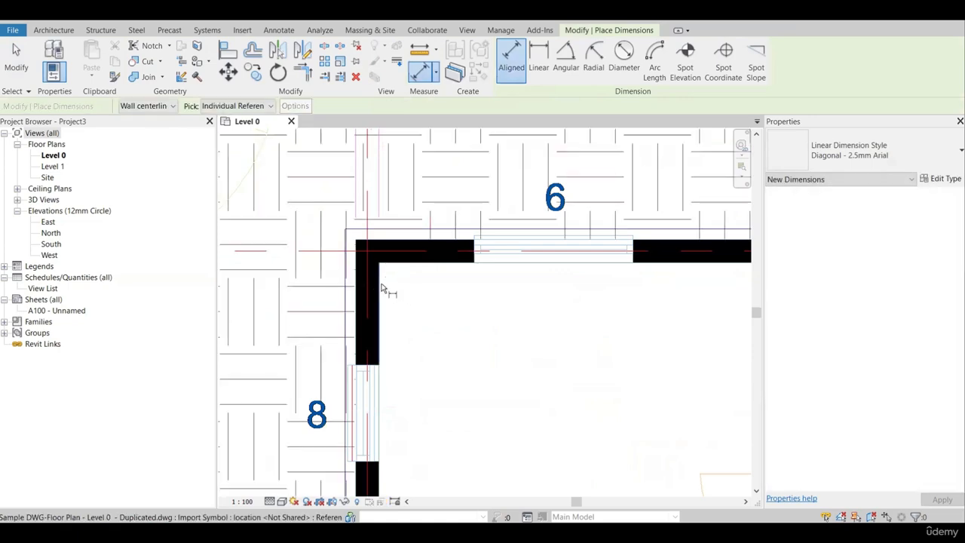
scroll(383, 286, down, 2)
scroll(623, 292, up, 2)
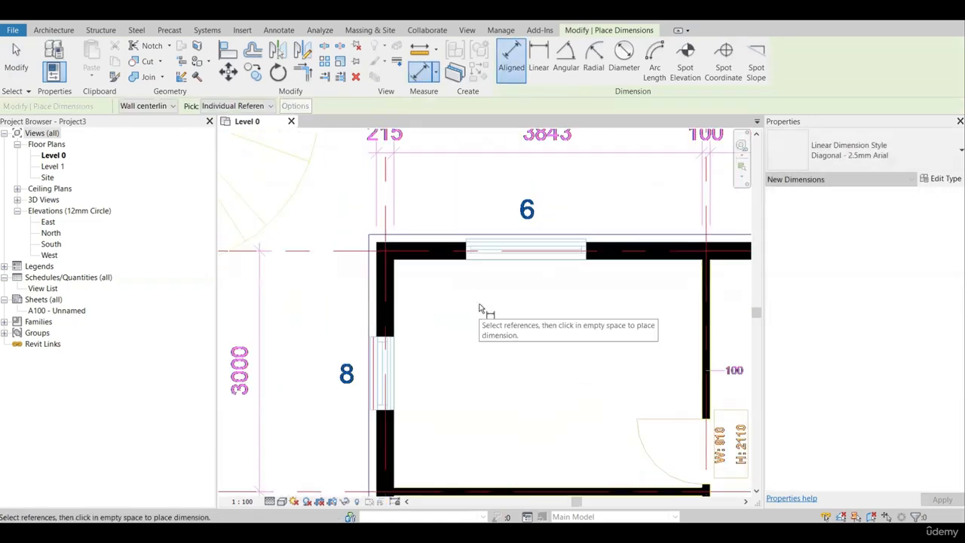
scroll(416, 300, up, 2)
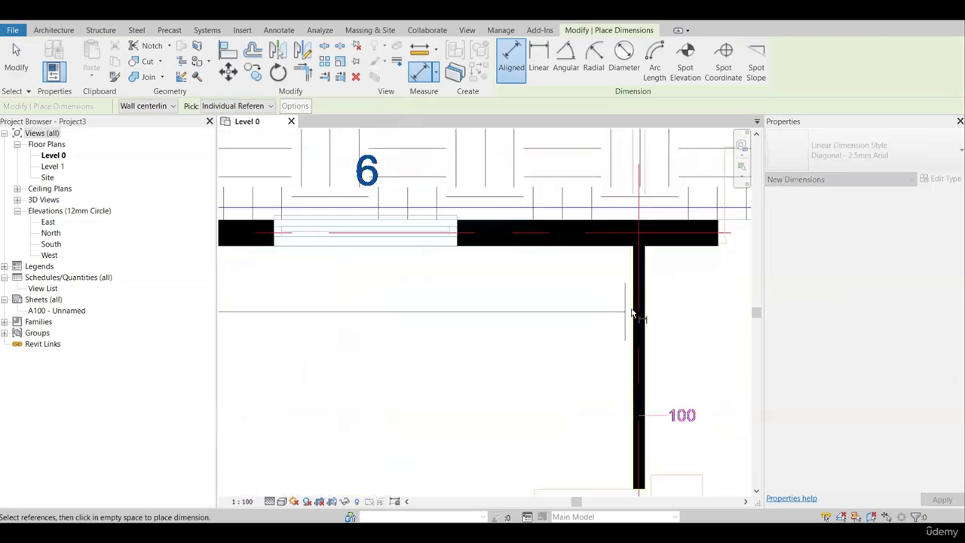
scroll(635, 317, up, 2)
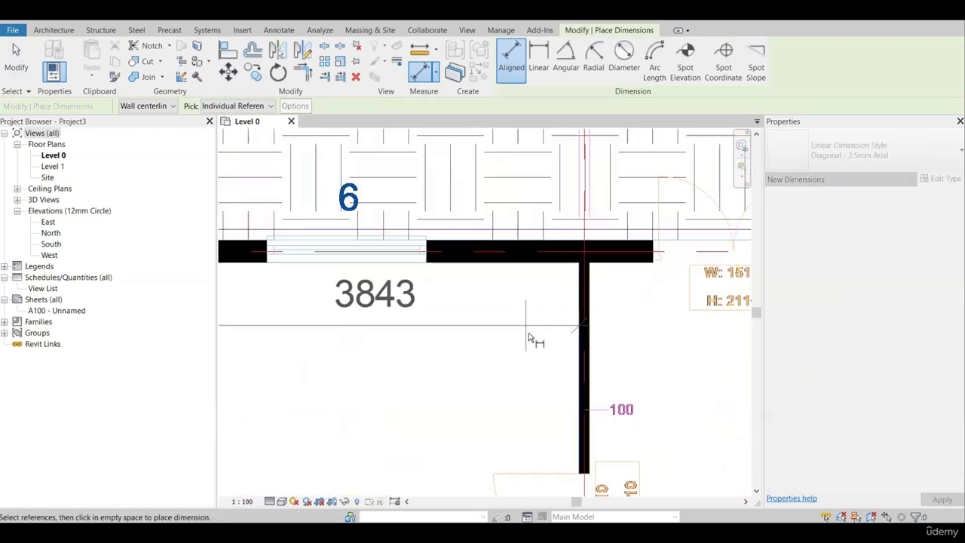
scroll(529, 337, down, 4)
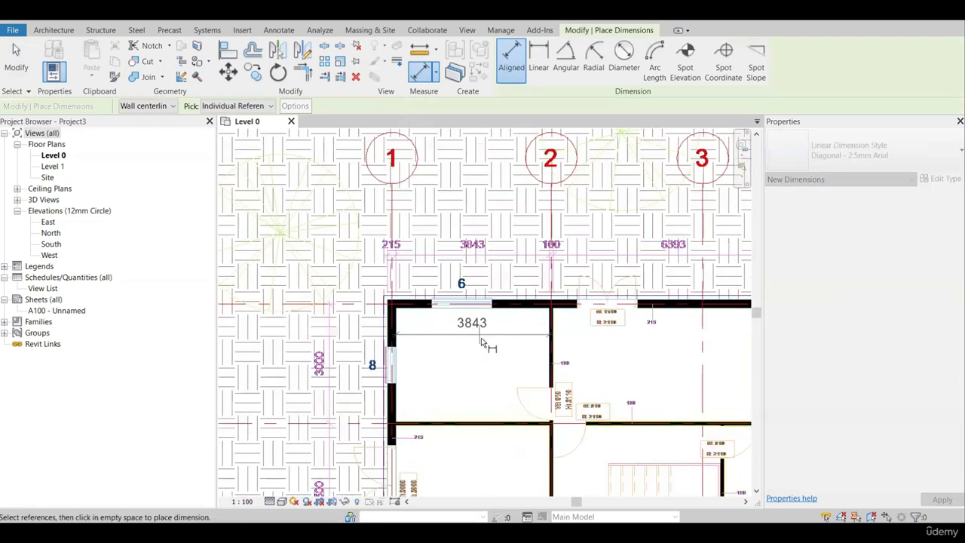
scroll(483, 340, up, 2)
scroll(479, 234, down, 5)
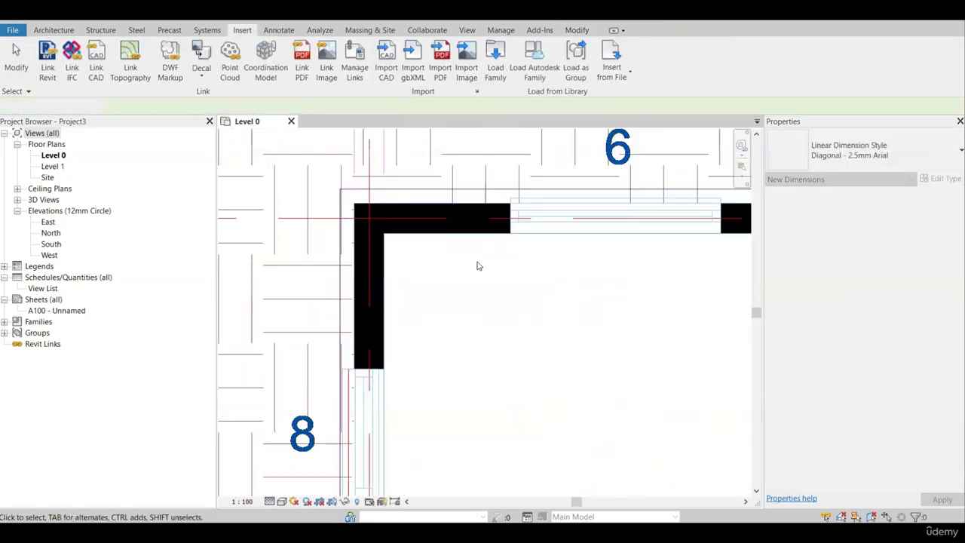
key(Escape)
scroll(472, 264, down, 6)
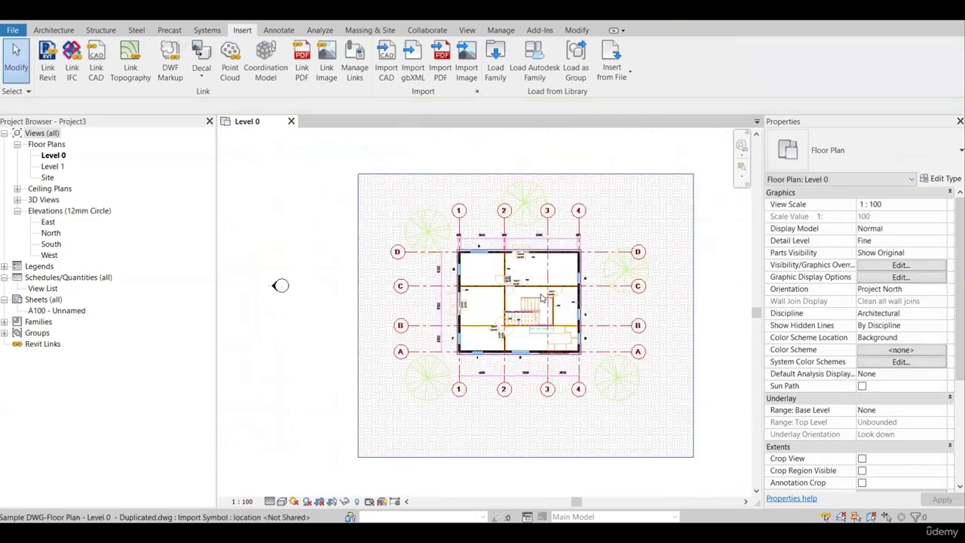
Scale the linked DWG plan graphically from the top dimension line to an instance scale of about 3.78.
click(540, 279)
scroll(540, 279, up, 2)
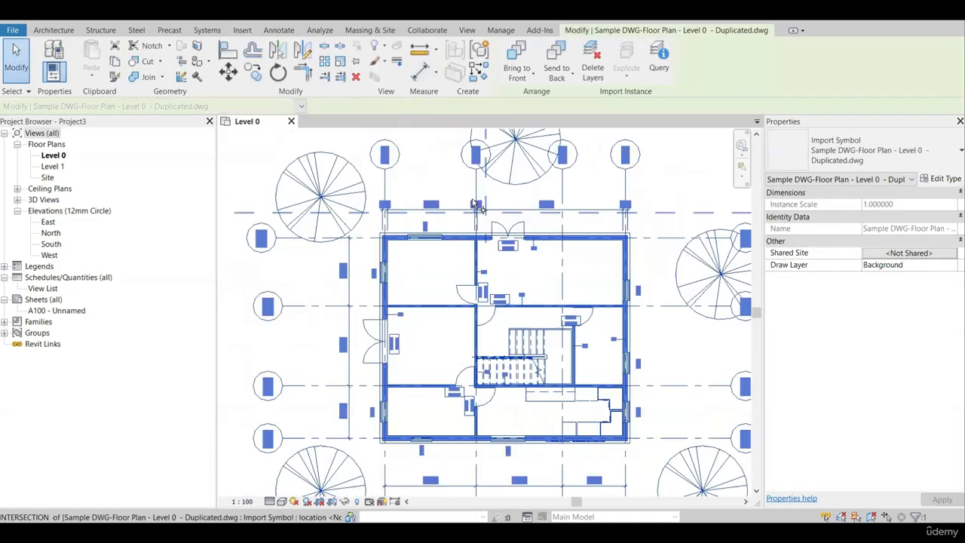
scroll(475, 220, up, 5)
key(r)
key(e)
scroll(520, 254, down, 8)
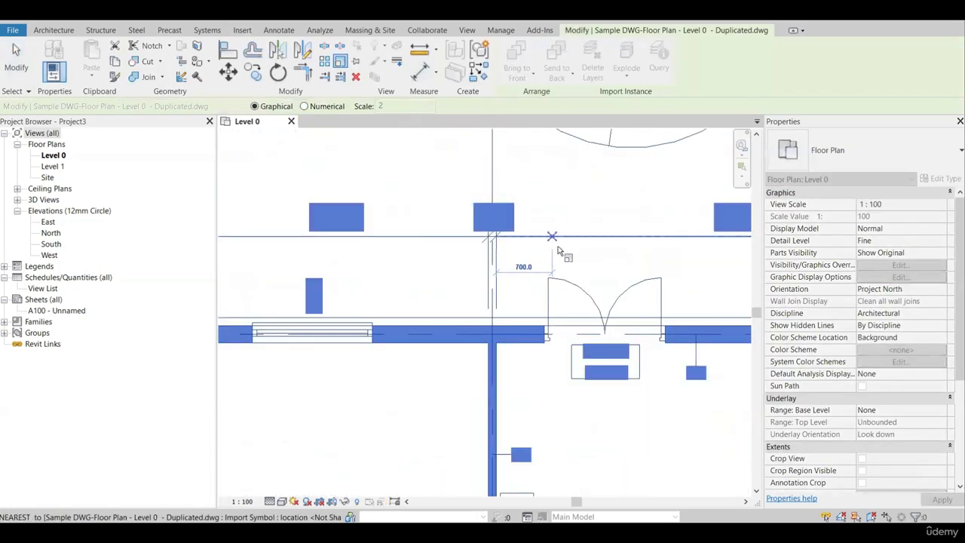
key(Escape)
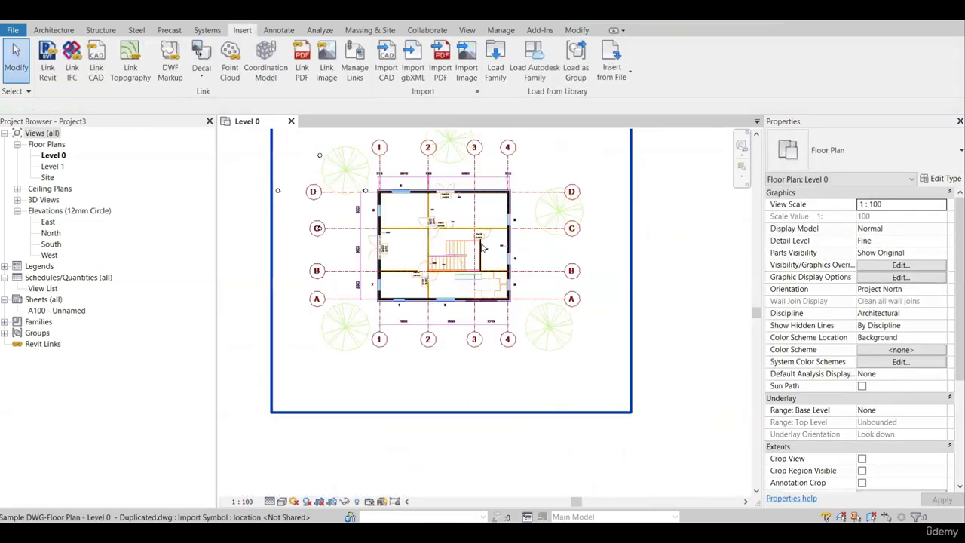
Place an aligned dimension between grids D and C beside the plan's left dimension line and compare it with the printed 3000.
click(360, 219)
scroll(360, 219, up, 5)
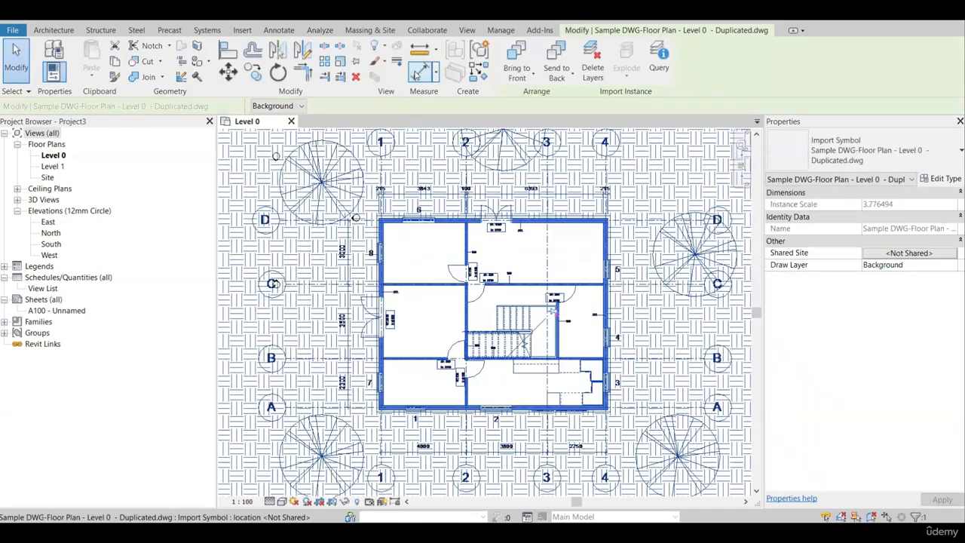
key(d)
key(i)
scroll(369, 230, up, 5)
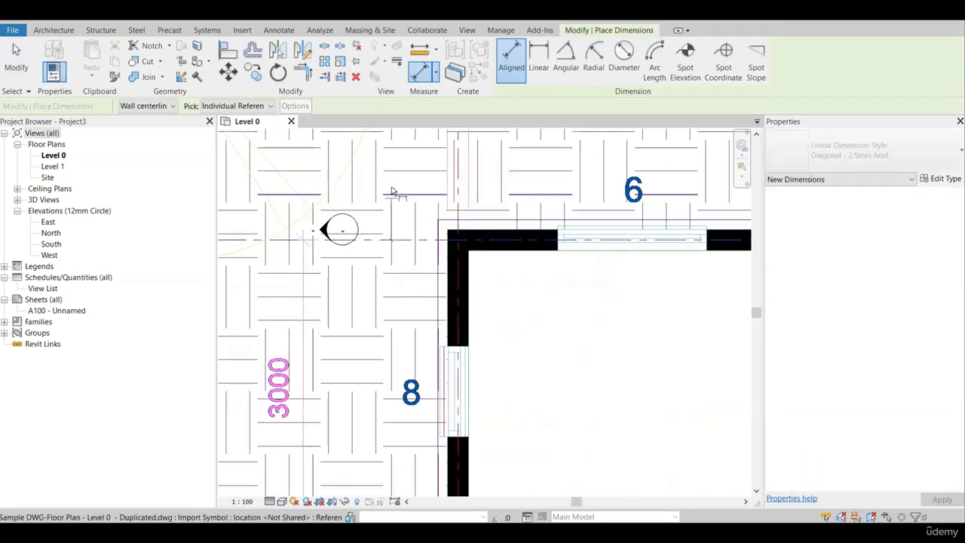
scroll(389, 264, down, 2)
scroll(381, 343, up, 2)
click(369, 295)
scroll(369, 332, down, 2)
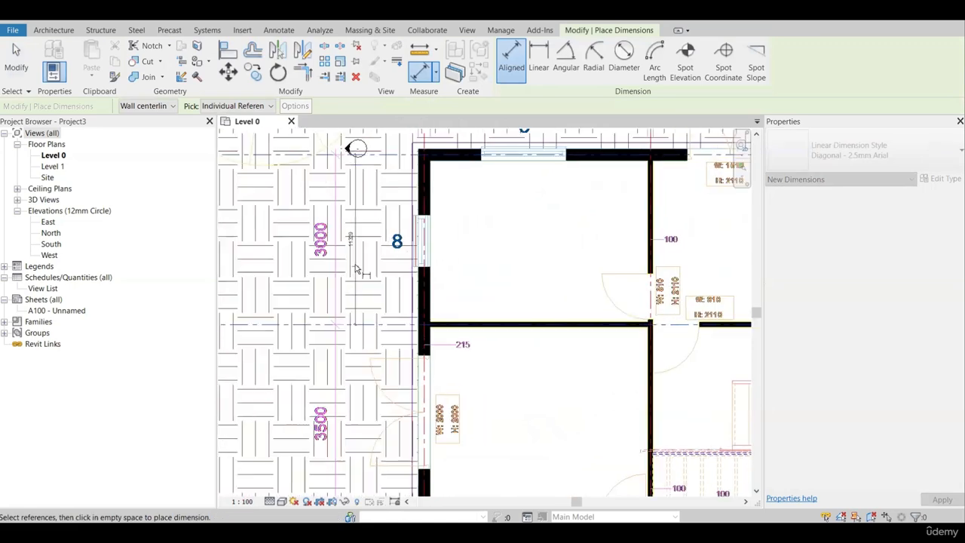
scroll(345, 256, up, 1)
scroll(341, 257, up, 3)
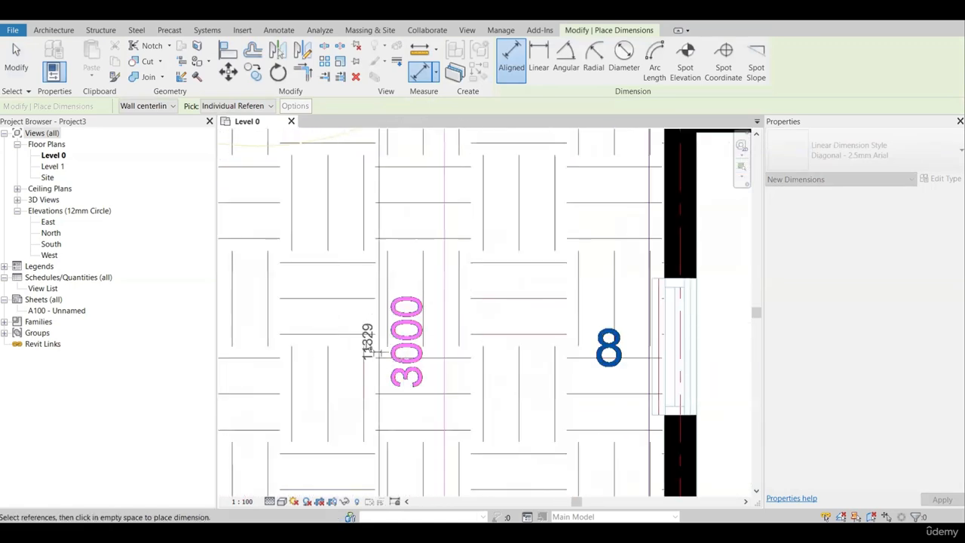
scroll(347, 318, down, 3)
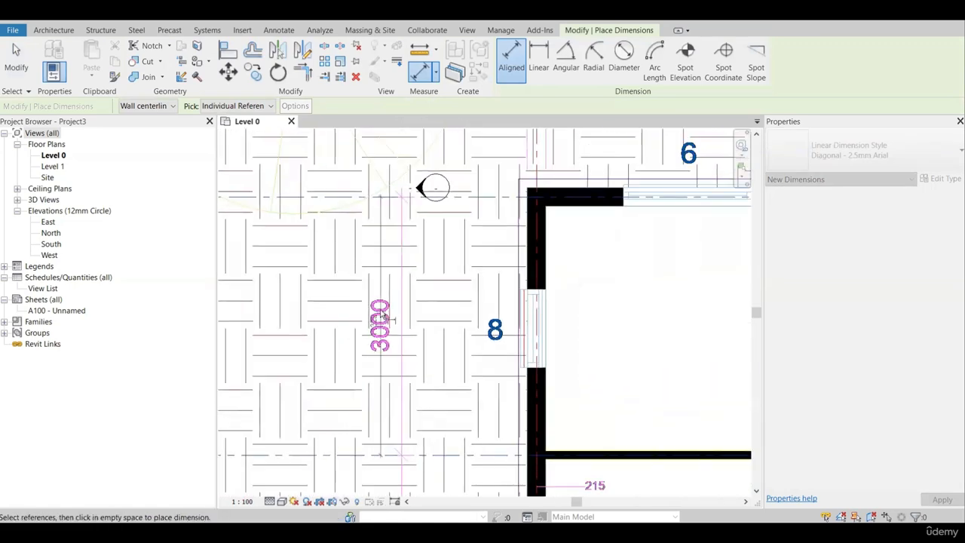
scroll(349, 322, up, 2)
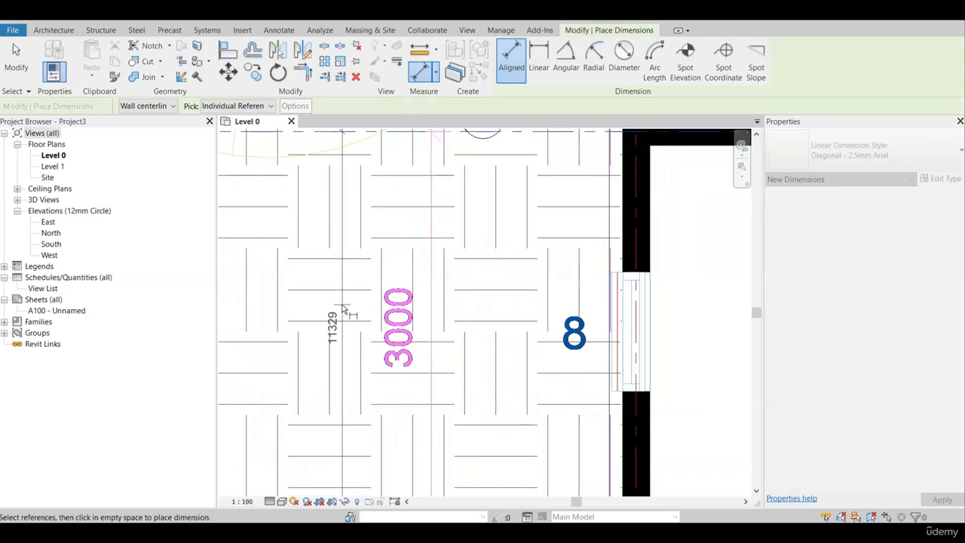
click(342, 308)
scroll(360, 323, down, 2)
key(Escape)
scroll(354, 327, up, 2)
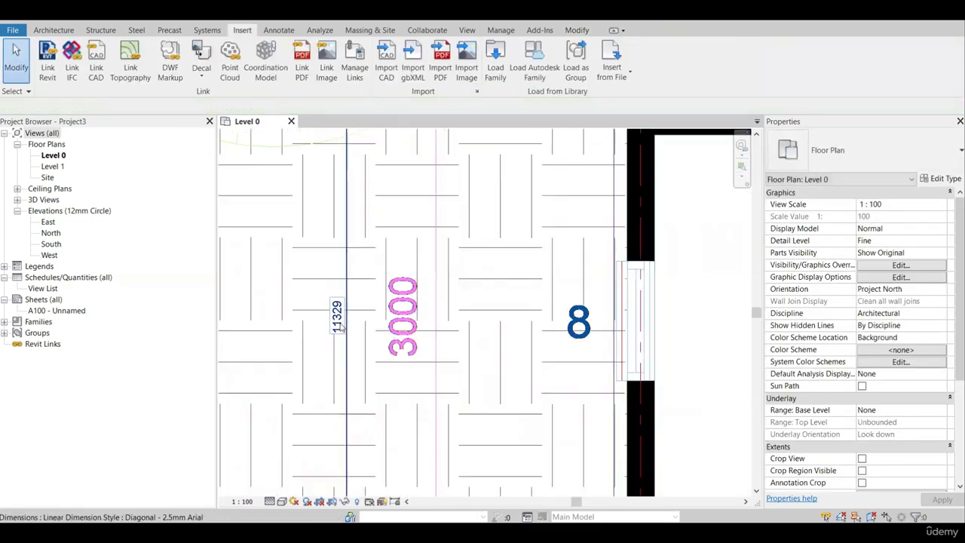
scroll(340, 326, down, 5)
scroll(323, 255, up, 3)
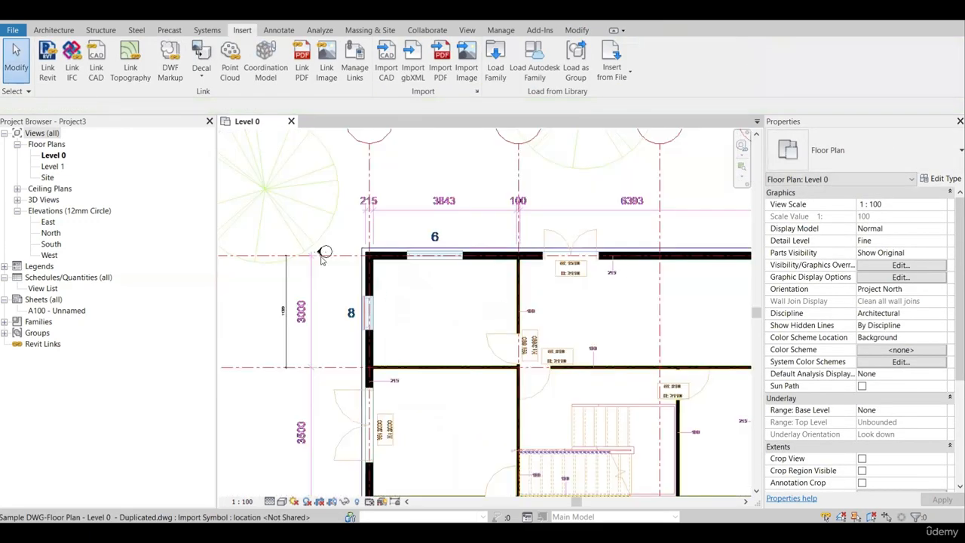
scroll(323, 255, down, 1)
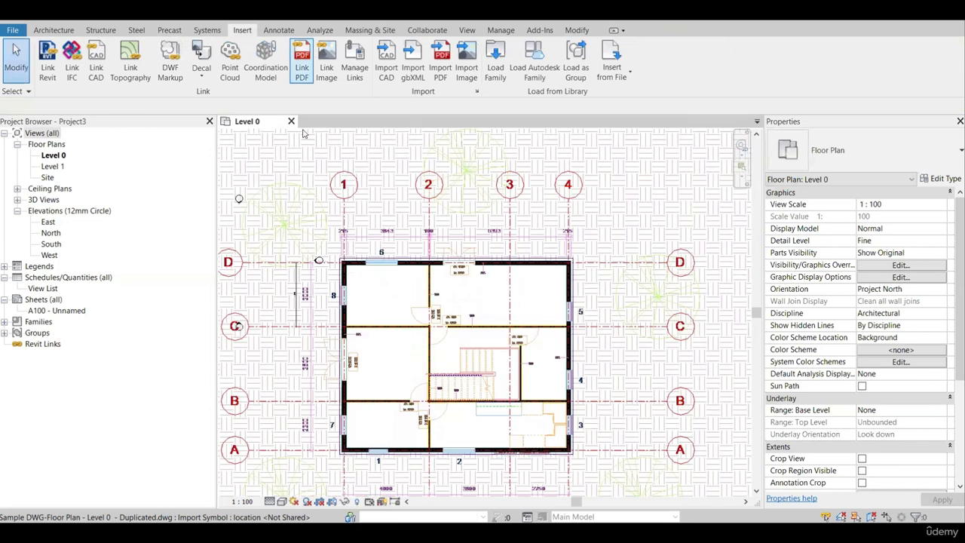
Place an aligned dimension between grids 1 and 2 below the plan's lower dimension line and leave the dimension command.
click(467, 30)
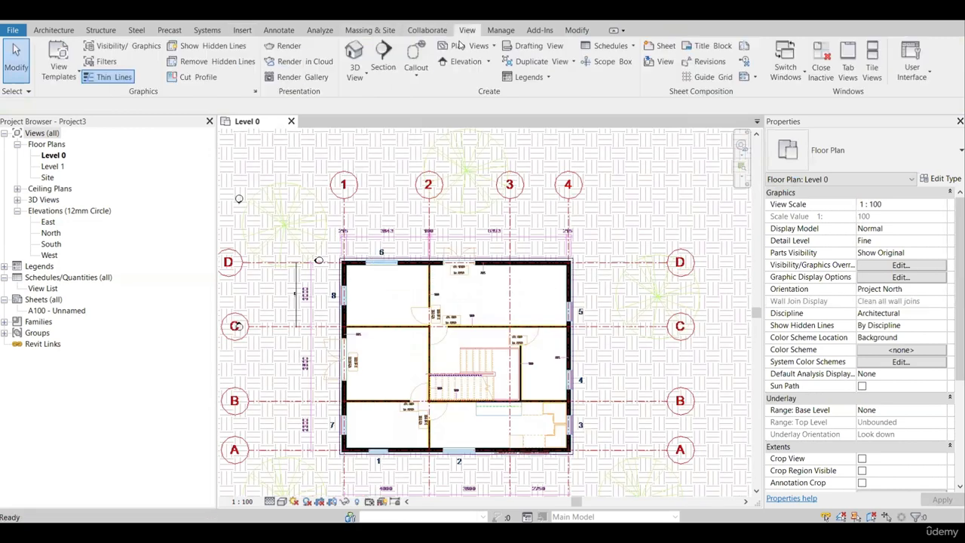
click(420, 231)
click(417, 76)
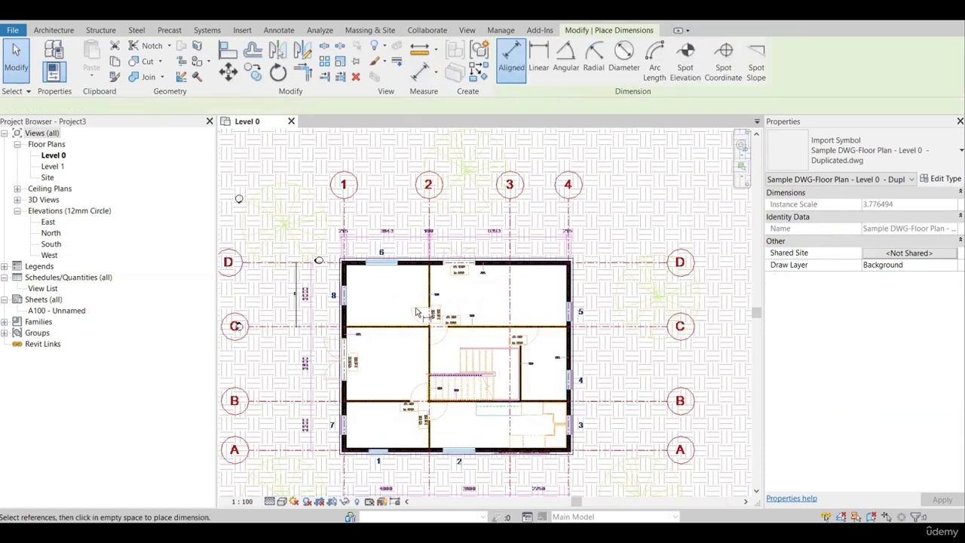
scroll(430, 445, up, 6)
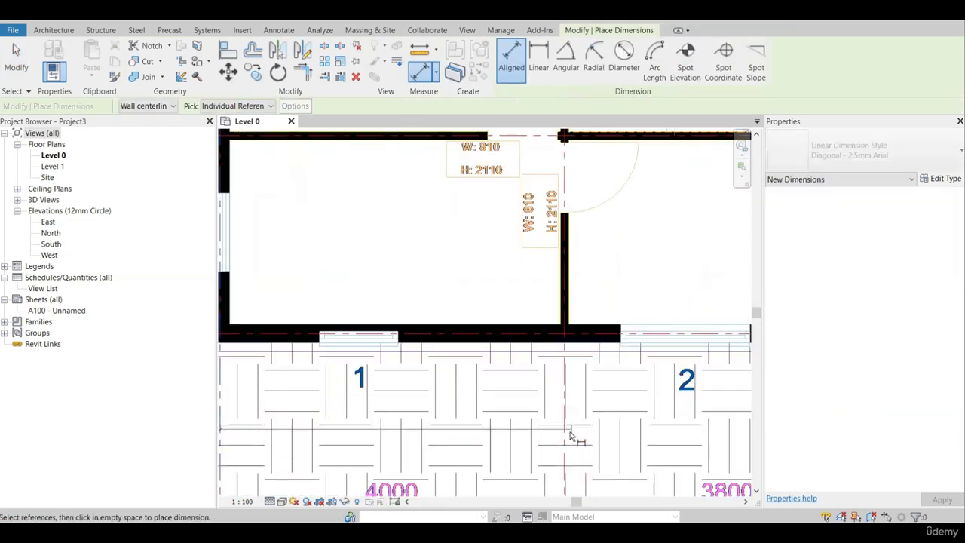
scroll(457, 390, up, 4)
scroll(457, 390, up, 1)
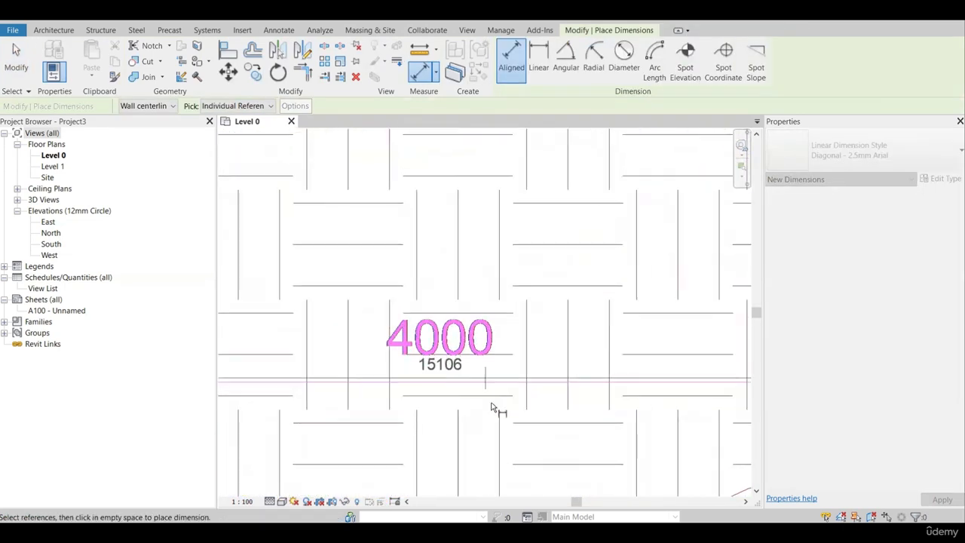
click(515, 441)
scroll(394, 371, down, 2)
scroll(403, 396, down, 6)
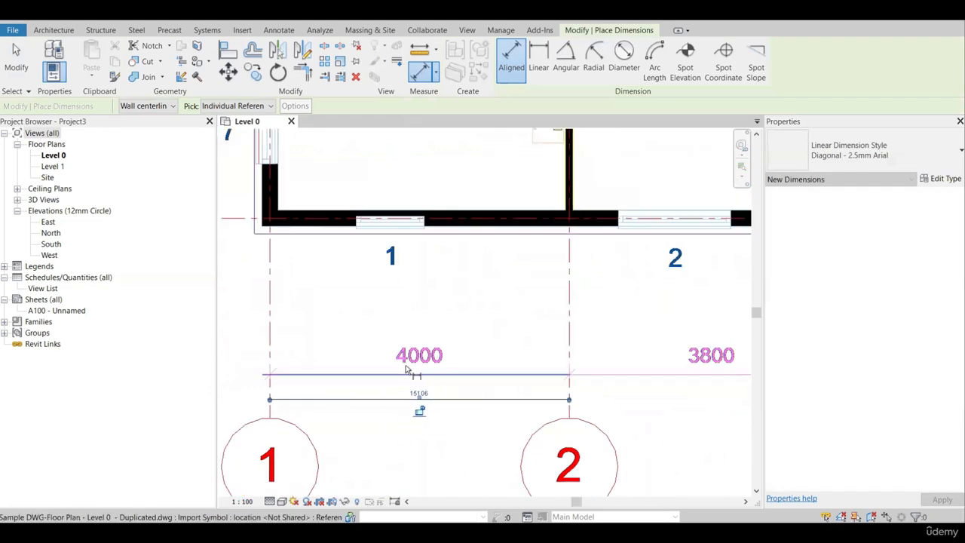
key(Escape)
key(Escape)
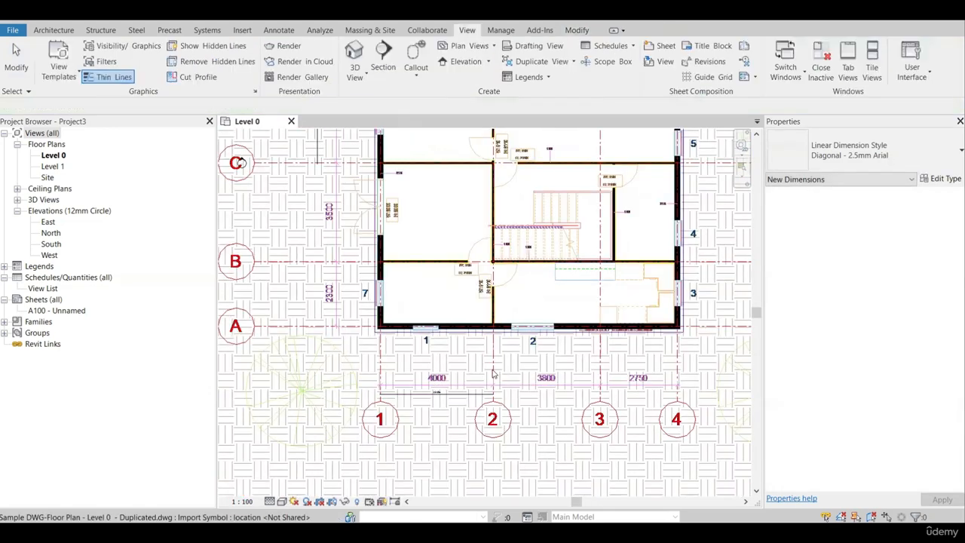
Compare the placed dimension between grids 1 and 2 with the dimension text printed on the DWG plan.
scroll(433, 403, up, 2)
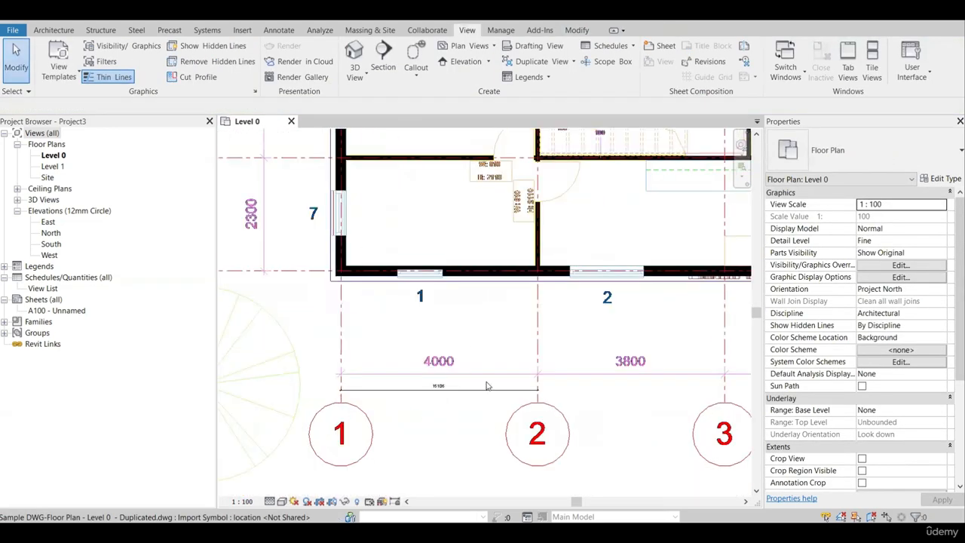
scroll(573, 344, down, 2)
scroll(514, 380, up, 3)
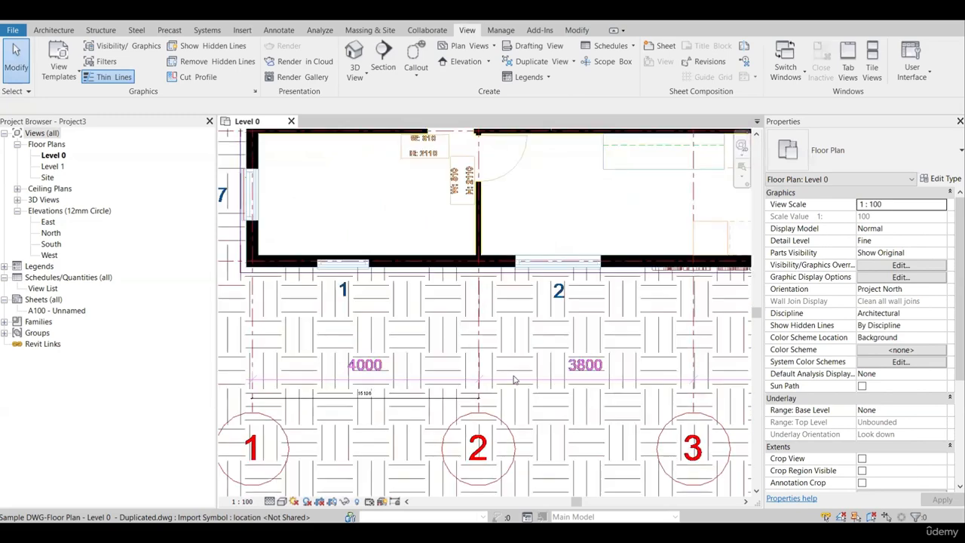
scroll(560, 365, down, 2)
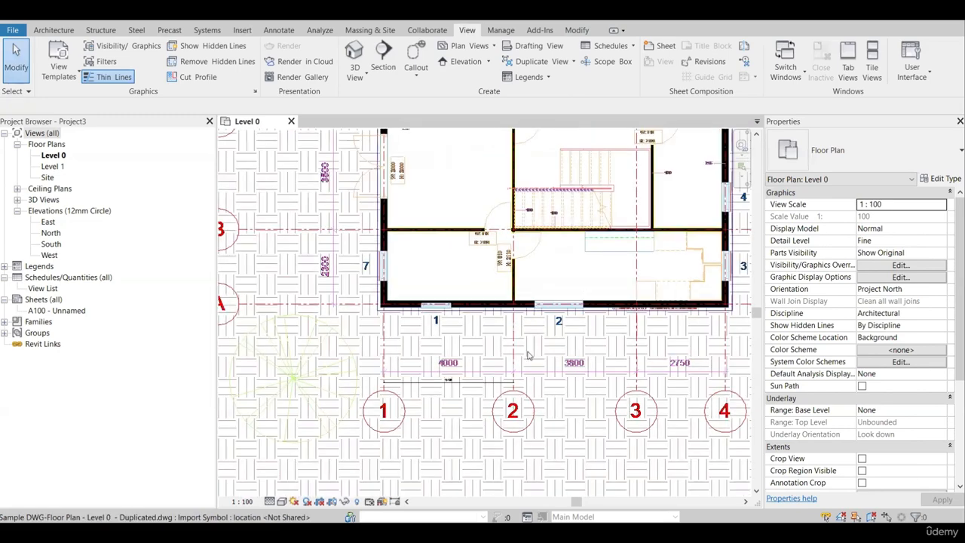
scroll(544, 261, down, 1)
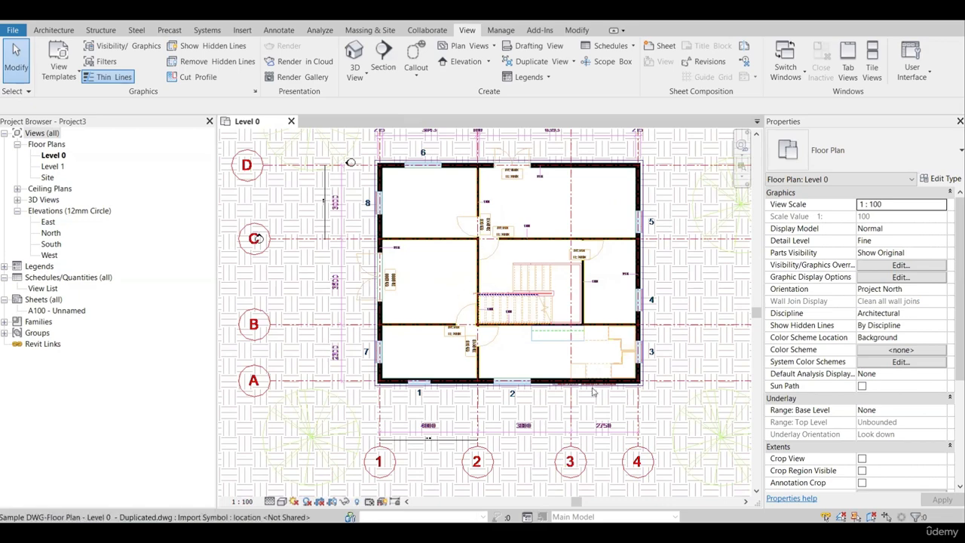
scroll(434, 426, up, 3)
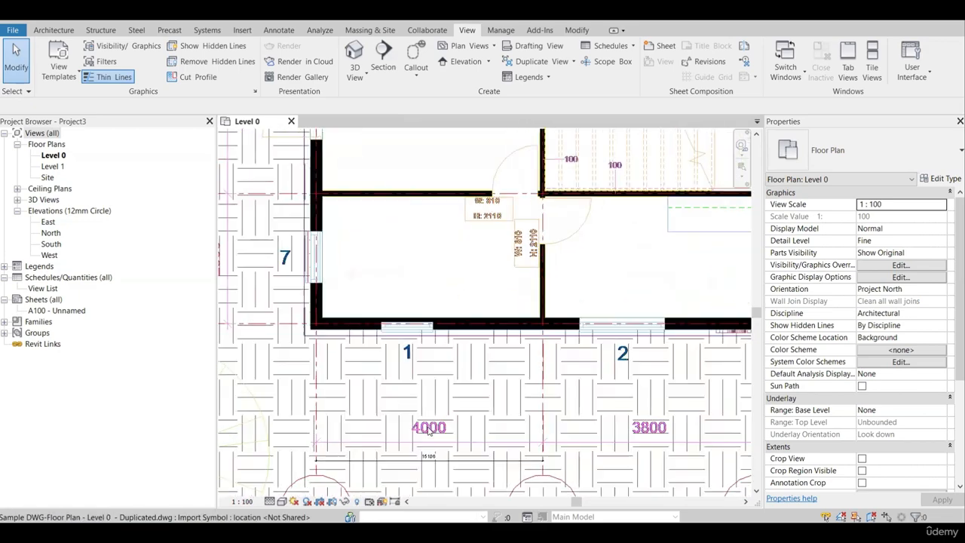
scroll(436, 445, down, 2)
scroll(436, 445, up, 3)
scroll(445, 384, down, 2)
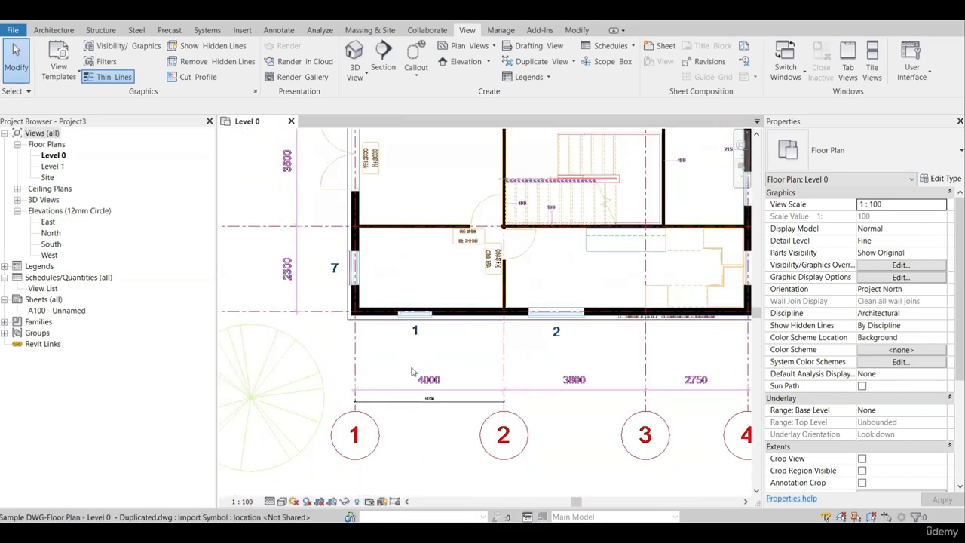
click(451, 383)
scroll(435, 370, down, 1)
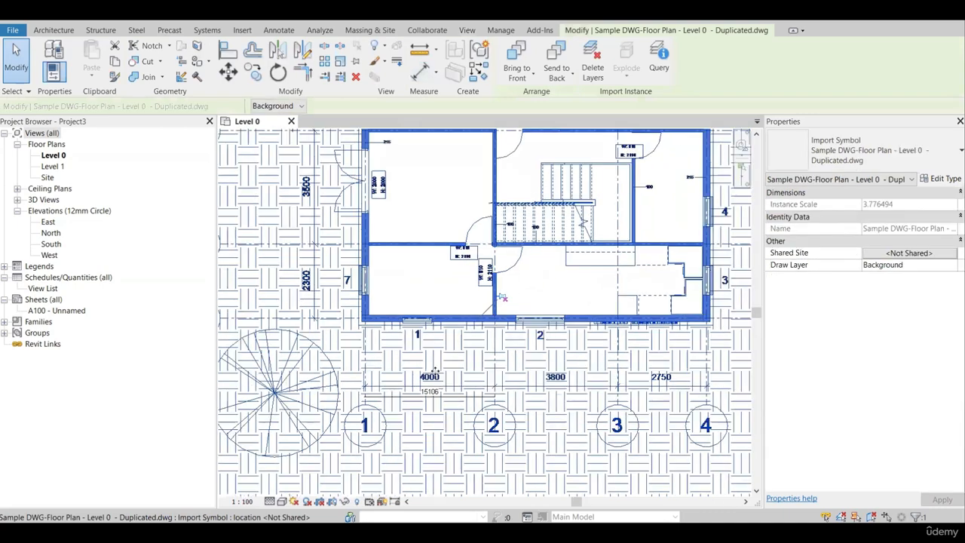
scroll(435, 370, down, 1)
key(Escape)
scroll(445, 377, up, 2)
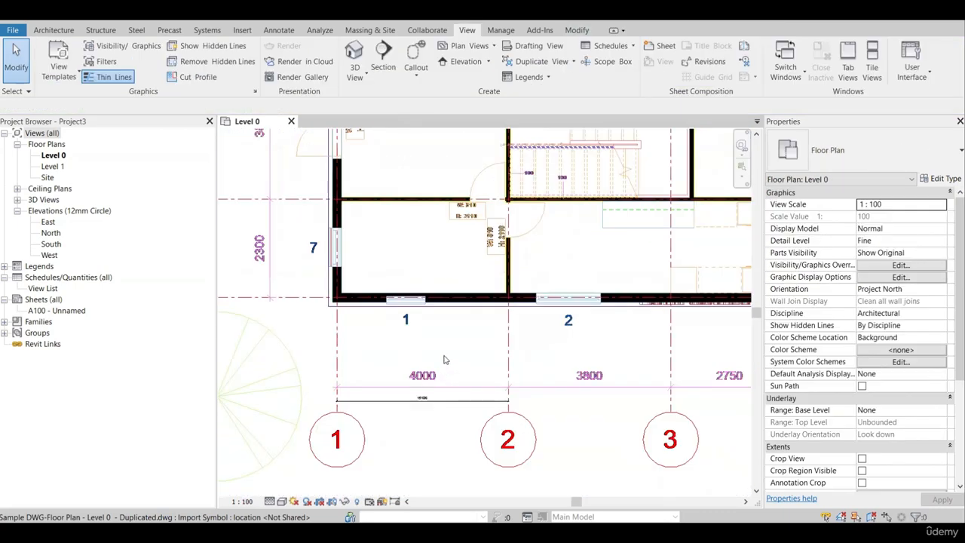
click(452, 336)
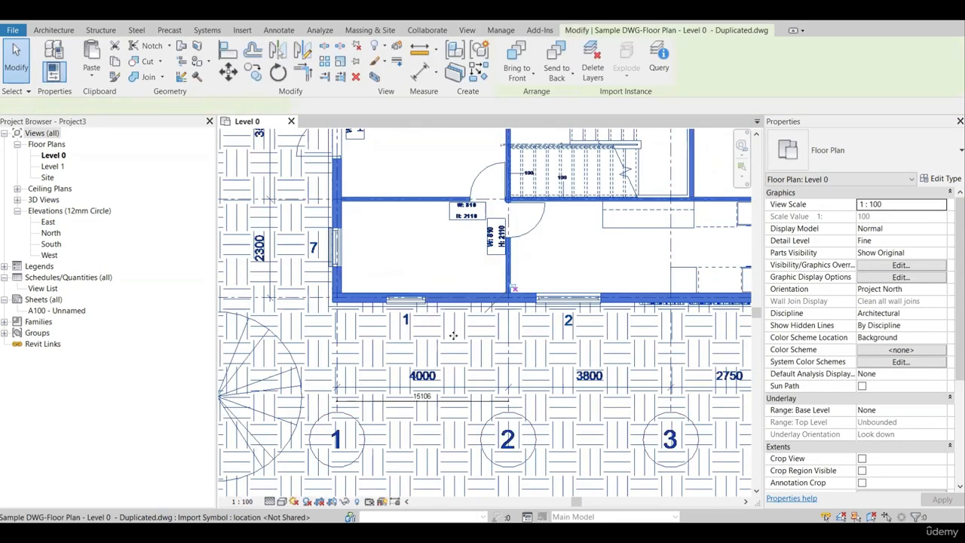
scroll(452, 338, down, 3)
scroll(434, 357, up, 4)
key(Escape)
click(465, 328)
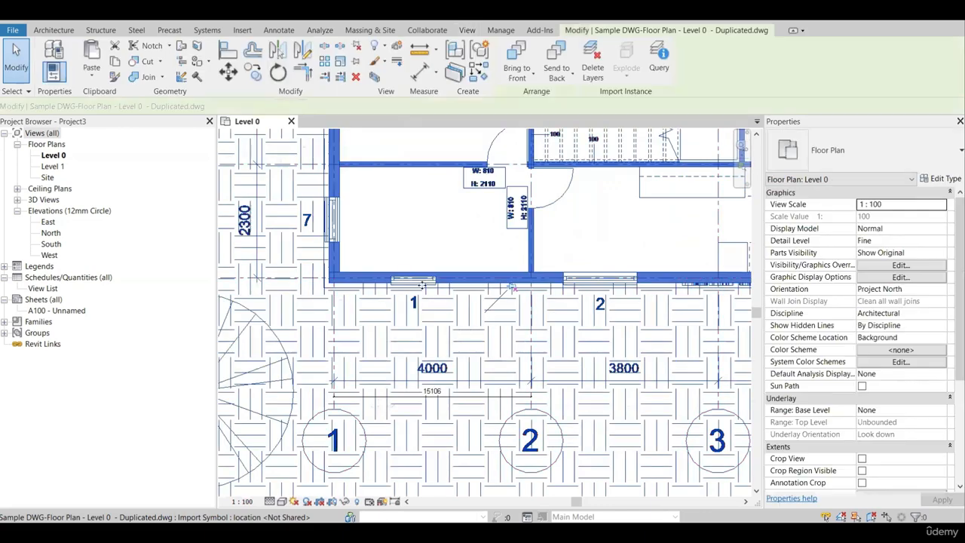
scroll(355, 415, up, 2)
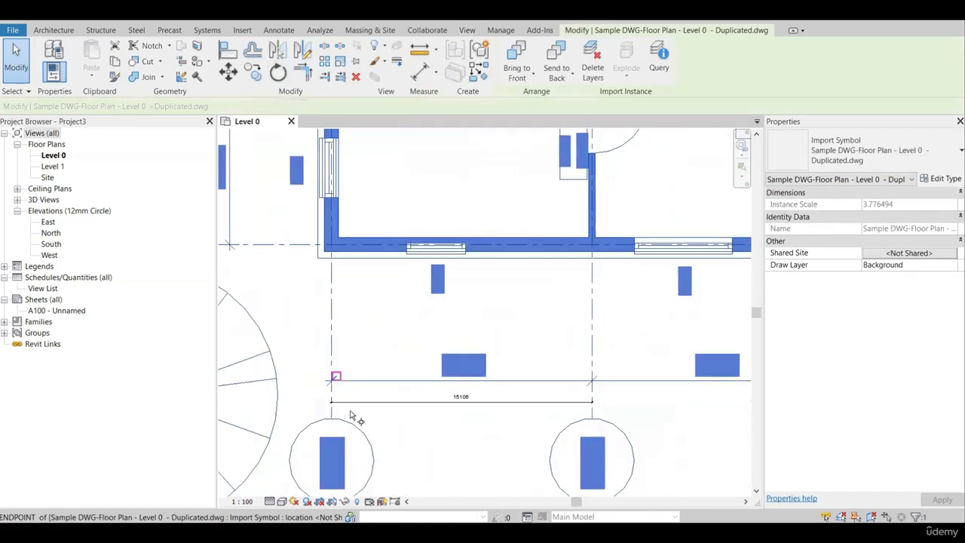
key(r)
key(e)
scroll(411, 407, down, 4)
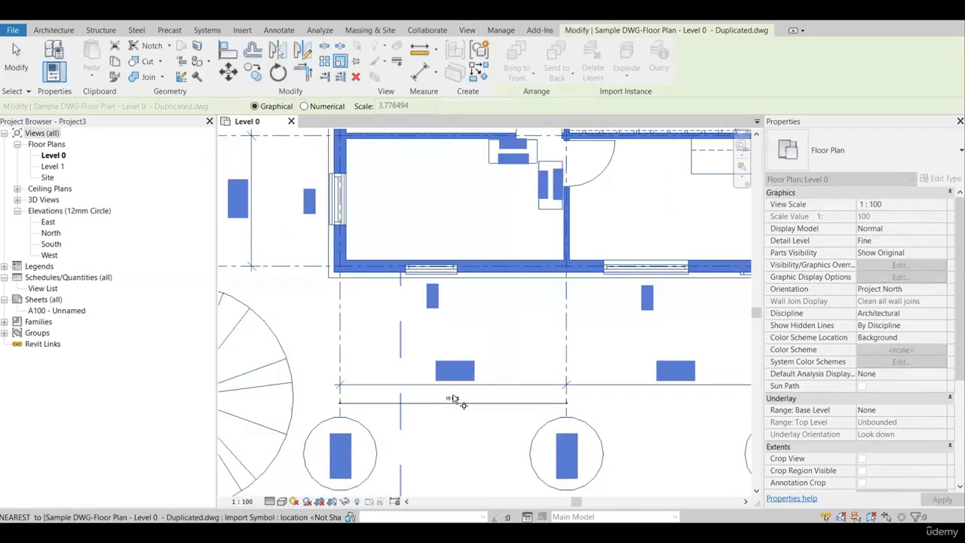
key(Escape)
Scale the linked DWG plan graphically, taking the distance between grids 1 and 2 as reference and setting it to 4000.
scroll(427, 397, up, 3)
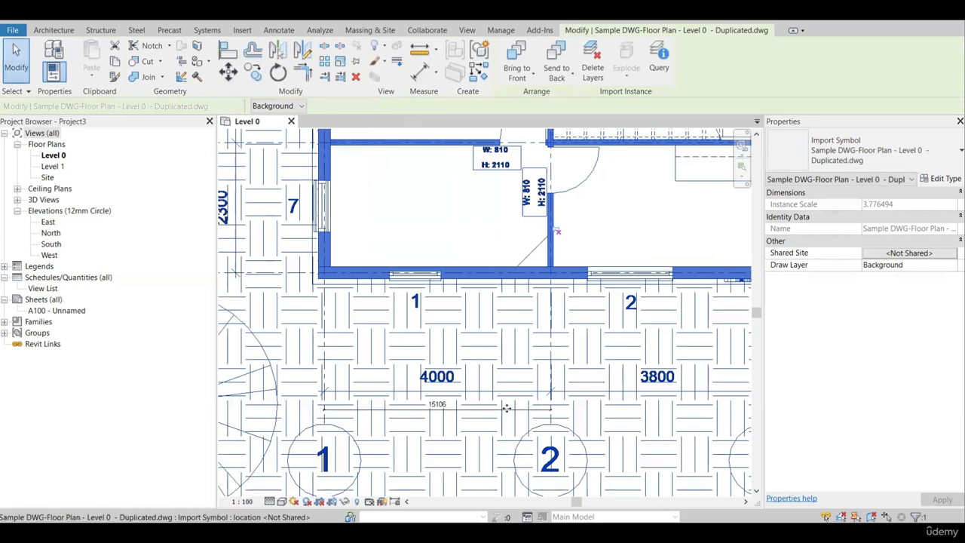
scroll(476, 400, up, 1)
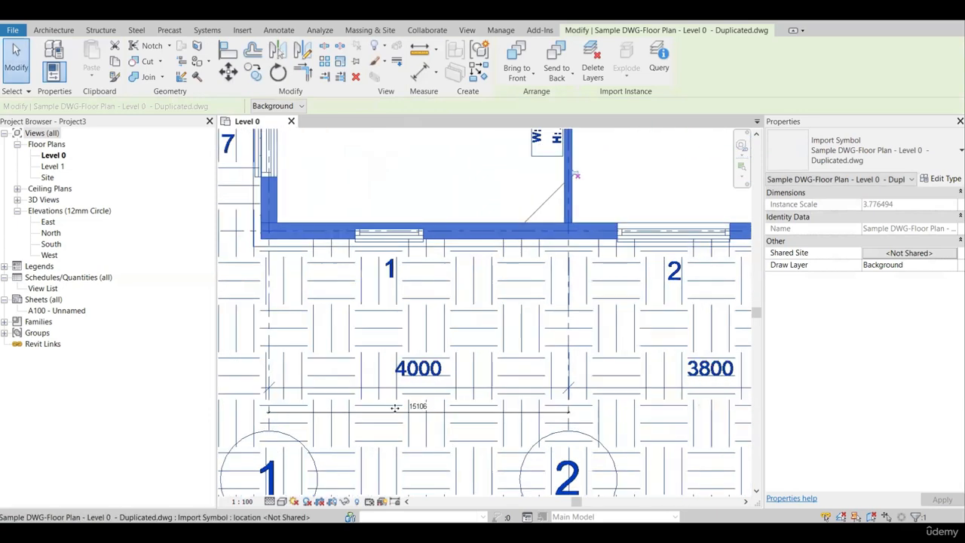
scroll(576, 423, up, 1)
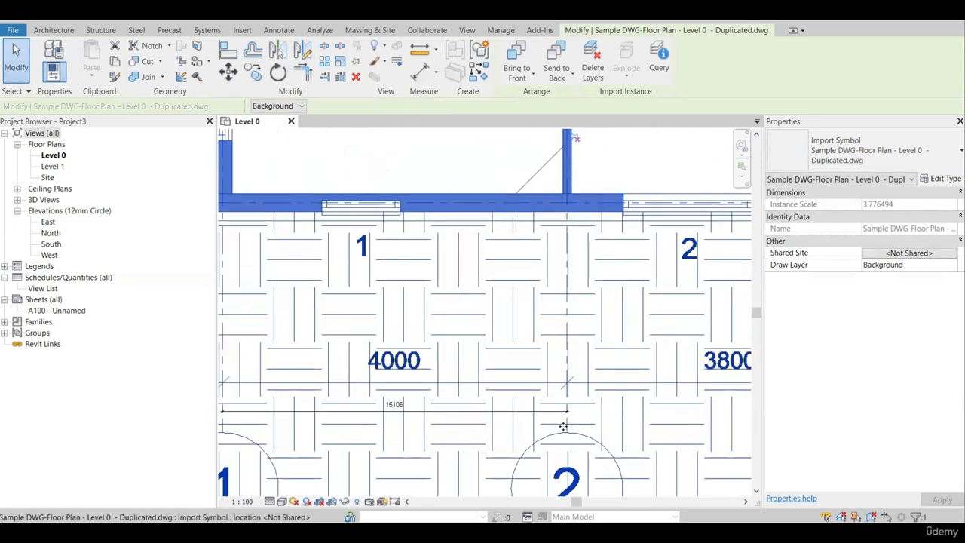
scroll(567, 425, down, 1)
middle_drag(262, 454, 291, 419)
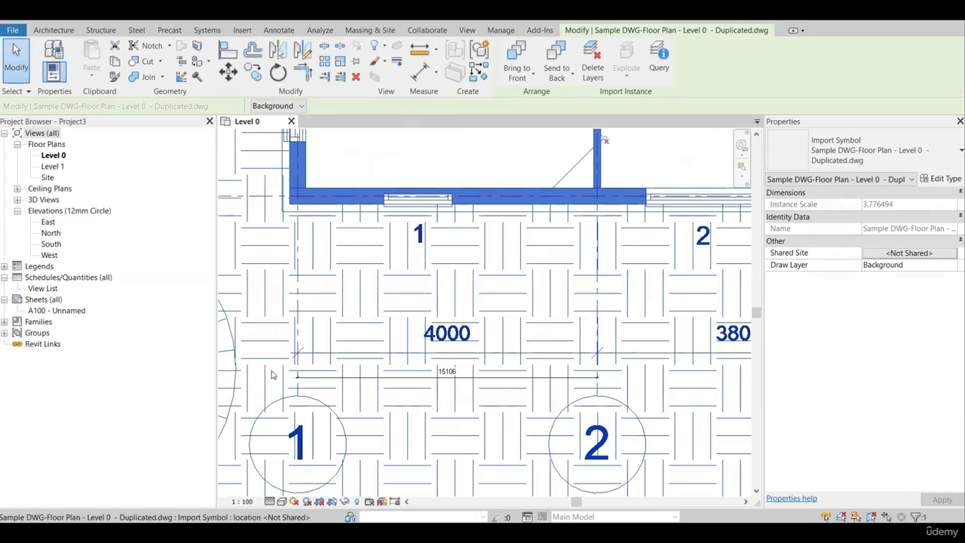
scroll(384, 391, up, 1)
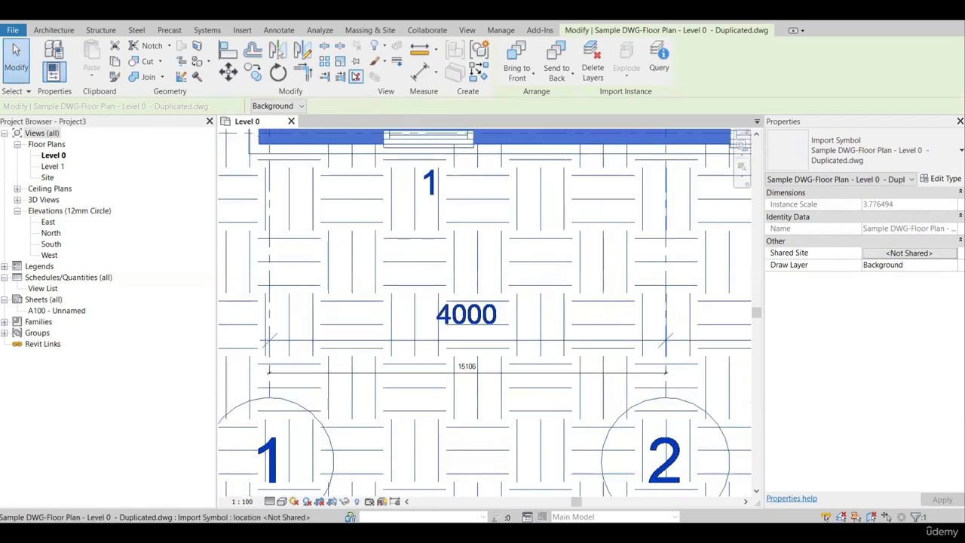
click(340, 61)
scroll(264, 380, up, 3)
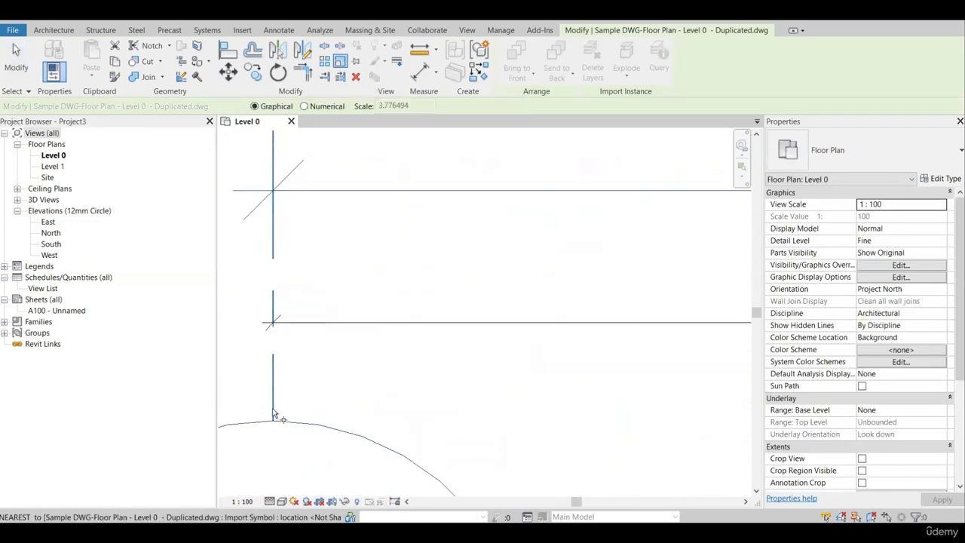
click(273, 402)
scroll(324, 388, down, 3)
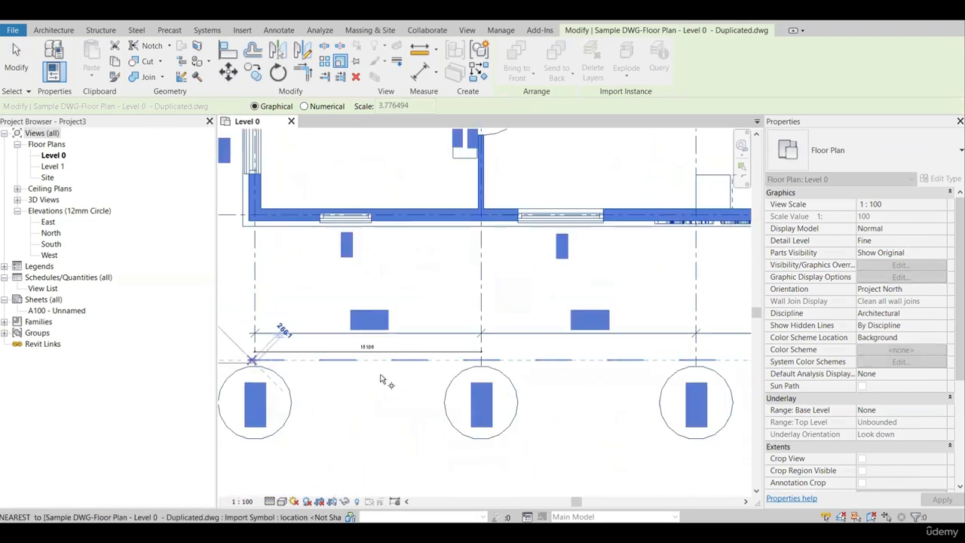
scroll(483, 377, up, 3)
scroll(525, 360, up, 2)
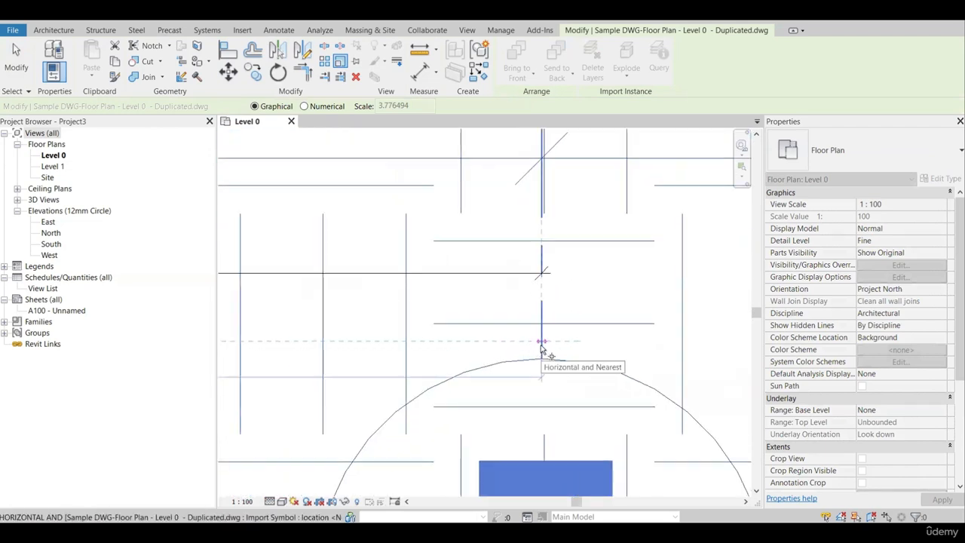
click(542, 344)
text(1)
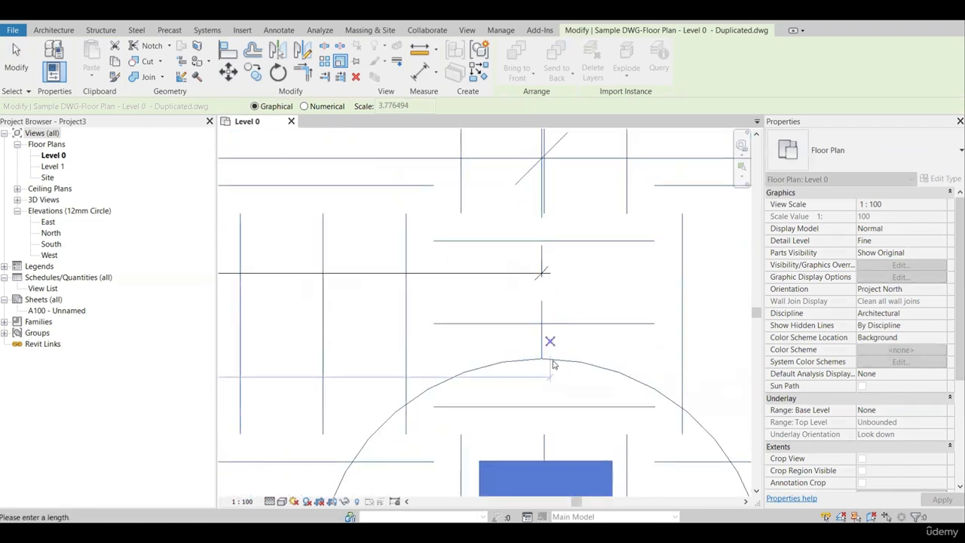
scroll(554, 365, down, 3)
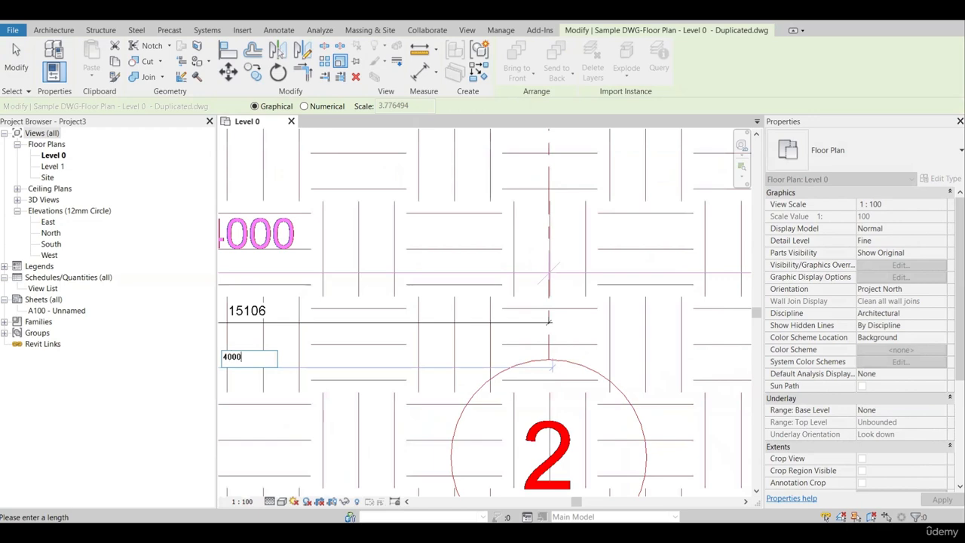
text(000)
key(Return)
scroll(556, 360, down, 5)
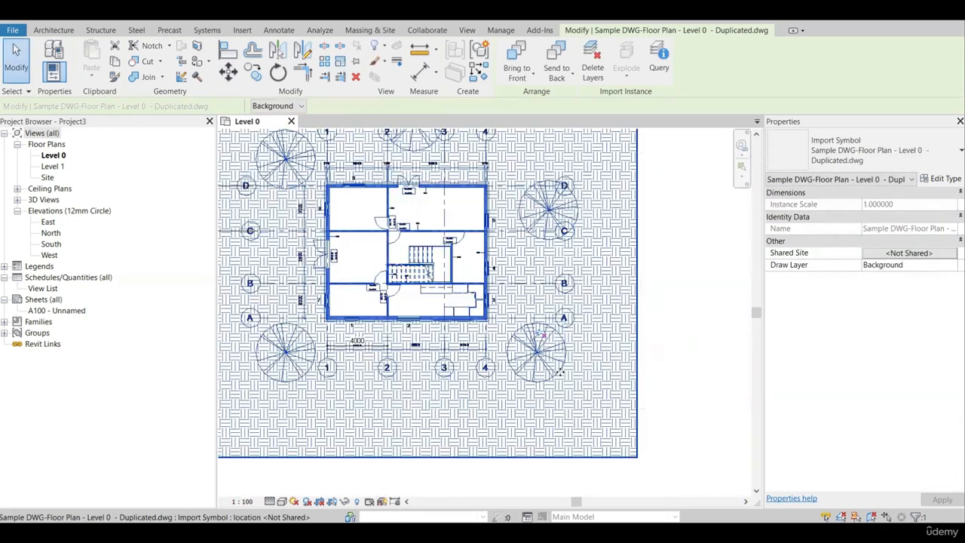
Check the placed dimension between grids 1 and 2 against the dimension text printed below the rescaled plan.
scroll(446, 383, up, 1)
scroll(452, 367, up, 6)
key(Escape)
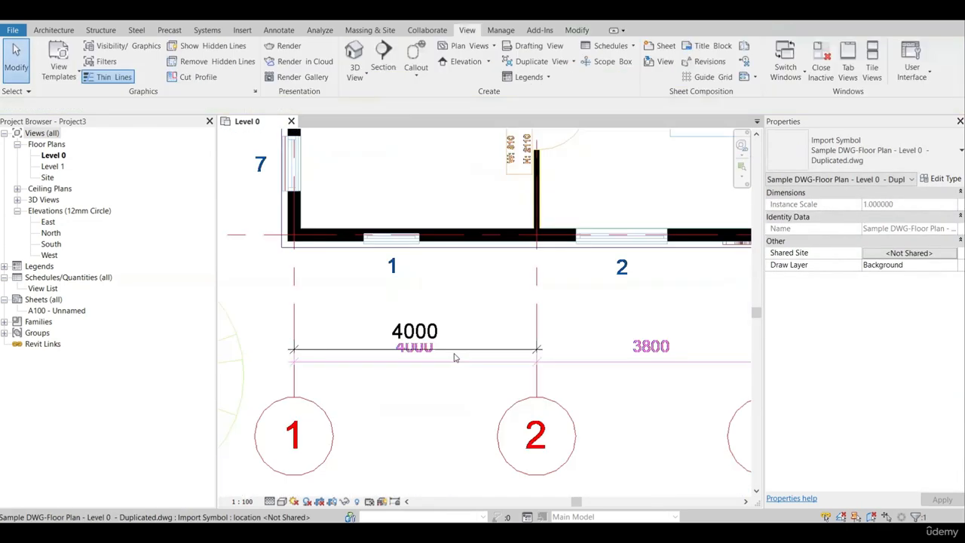
click(455, 351)
scroll(454, 349, up, 3)
drag(457, 317, 499, 325)
scroll(480, 345, down, 2)
scroll(500, 443, down, 2)
scroll(452, 385, down, 3)
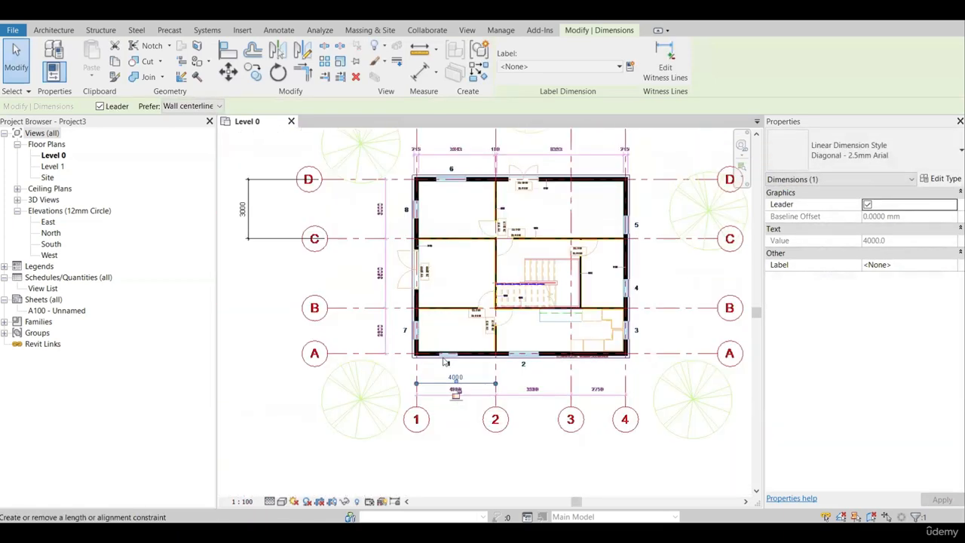
Check the placed dimension between grids D and C against the dimension text printed beside the plan.
scroll(256, 317, up, 4)
click(245, 334)
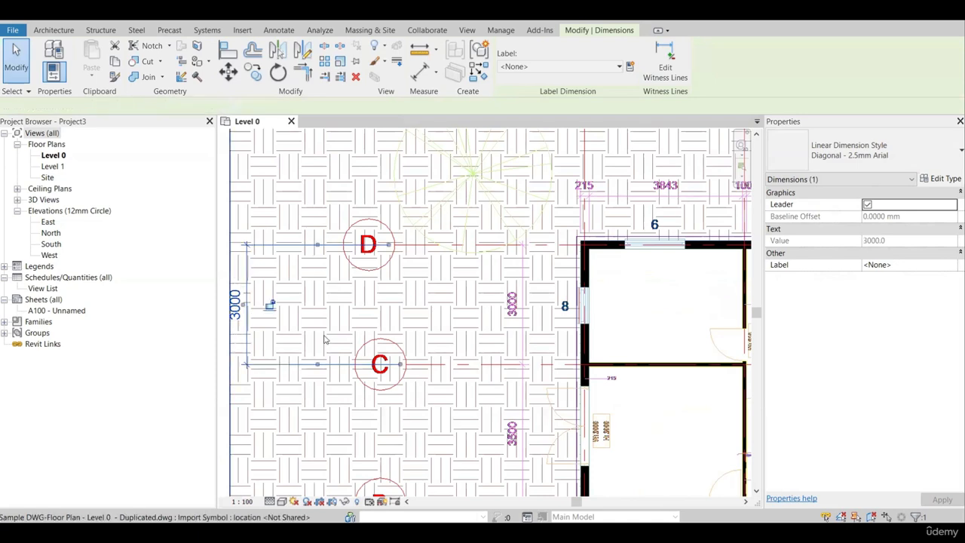
click(325, 338)
middle_drag(285, 336, 364, 339)
key(Escape)
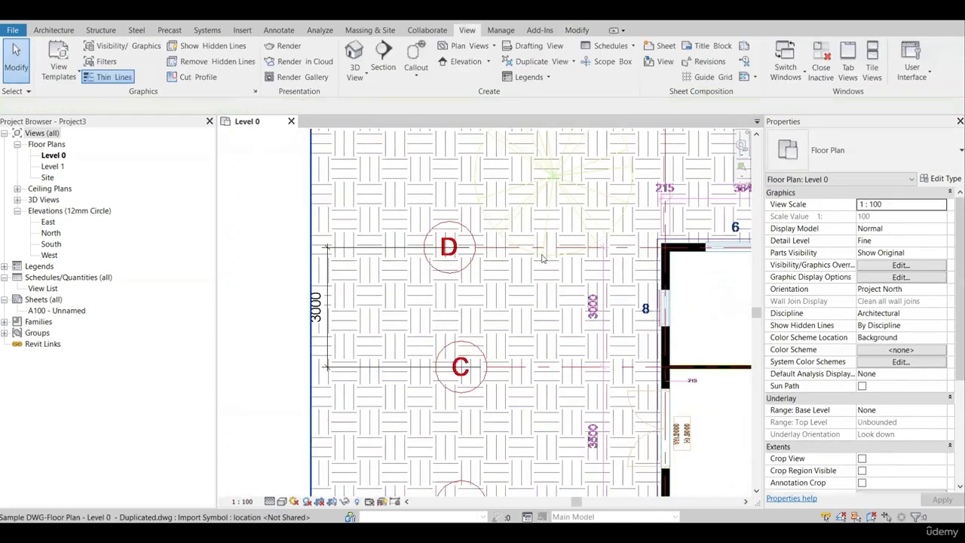
scroll(385, 274, down, 4)
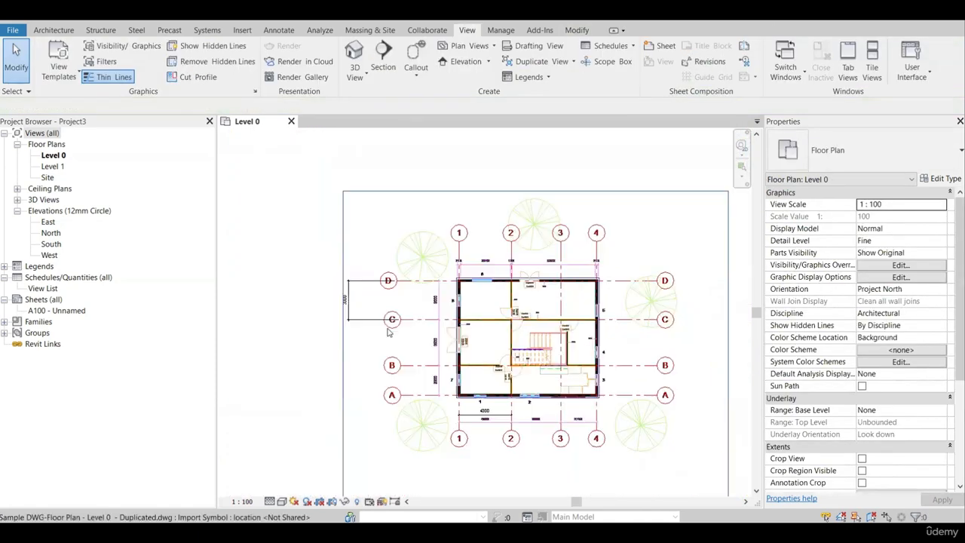
Delete the two placed check dimensions and the linked DWG plan from the Level 0 view.
scroll(343, 303, up, 1)
click(270, 283)
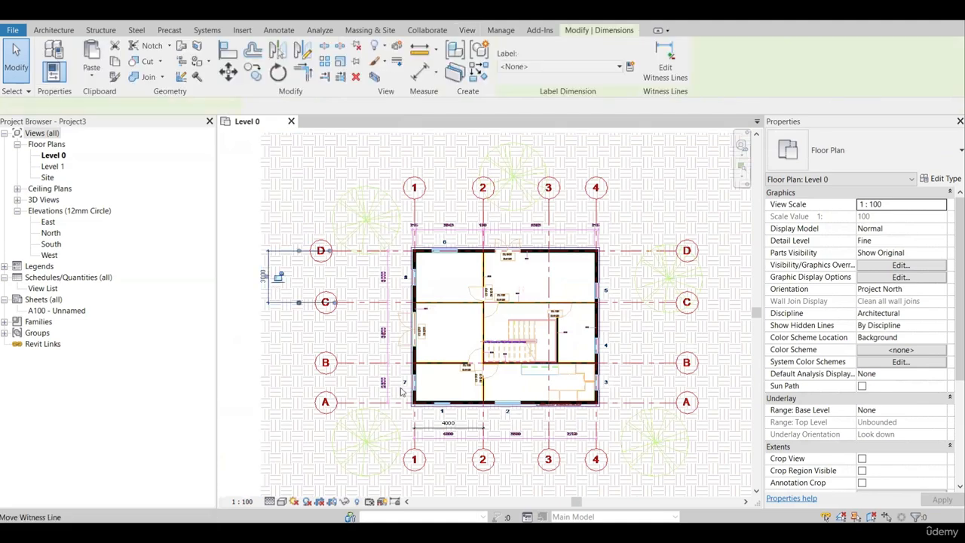
key(Delete)
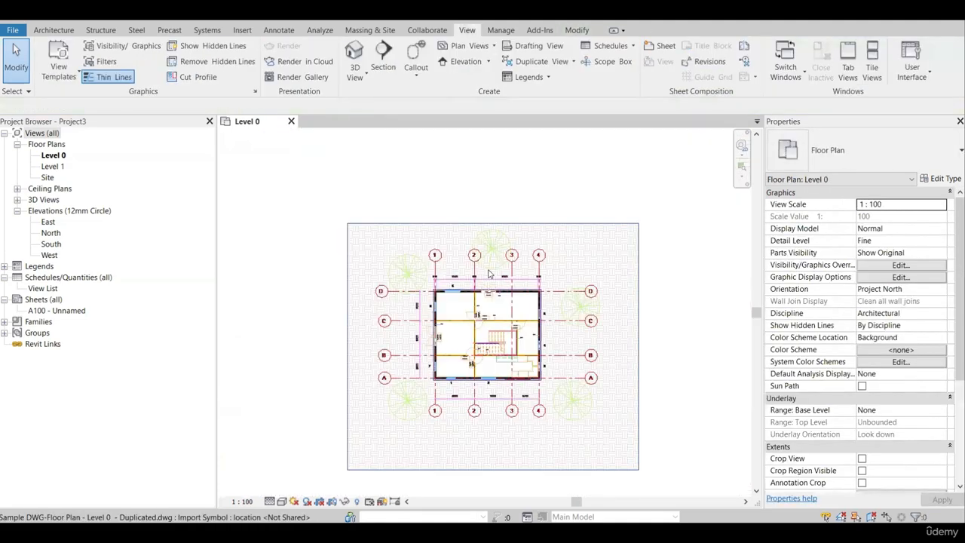
click(484, 341)
key(Delete)
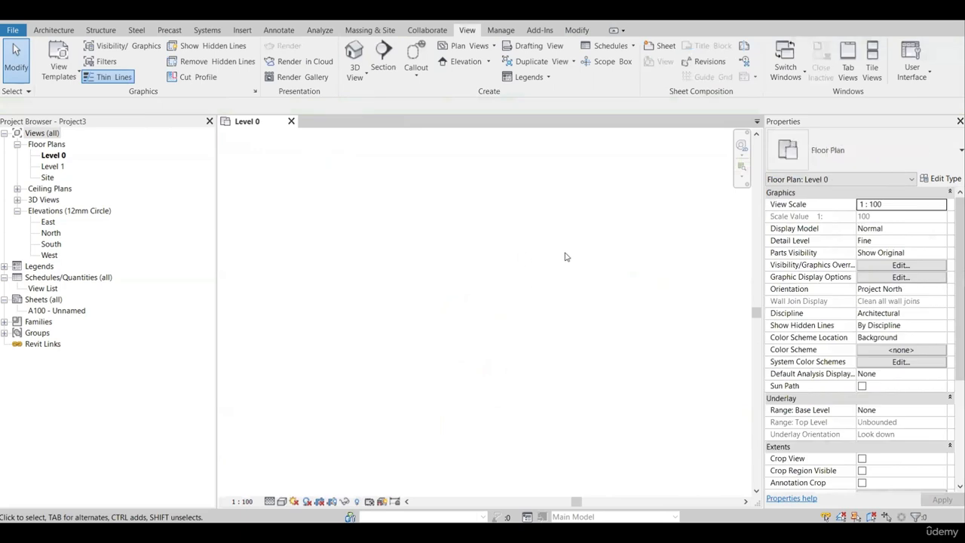
Import the CAD file "Sample DWG-Floor Plan - Level 0 - Duplicated" into the Level 0 floor plan.
click(242, 29)
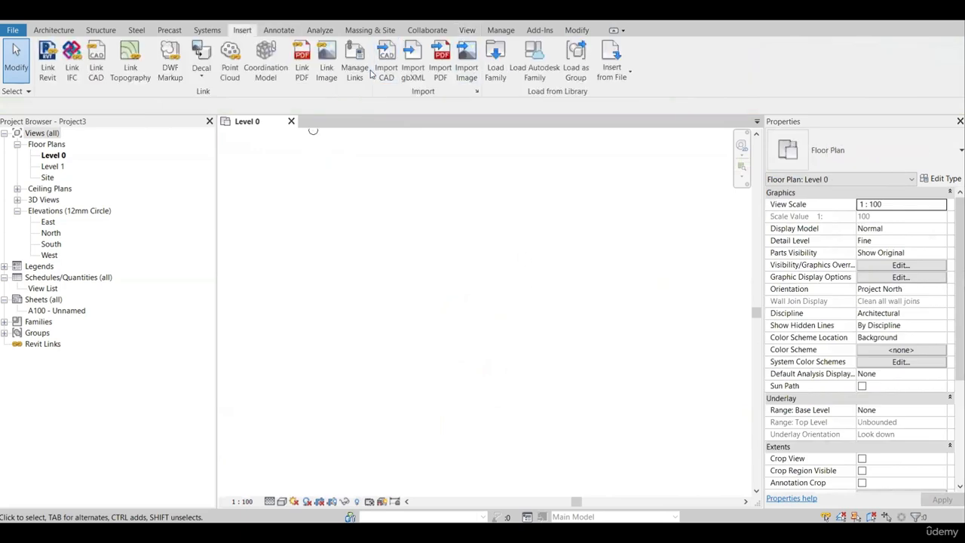
click(387, 72)
click(442, 166)
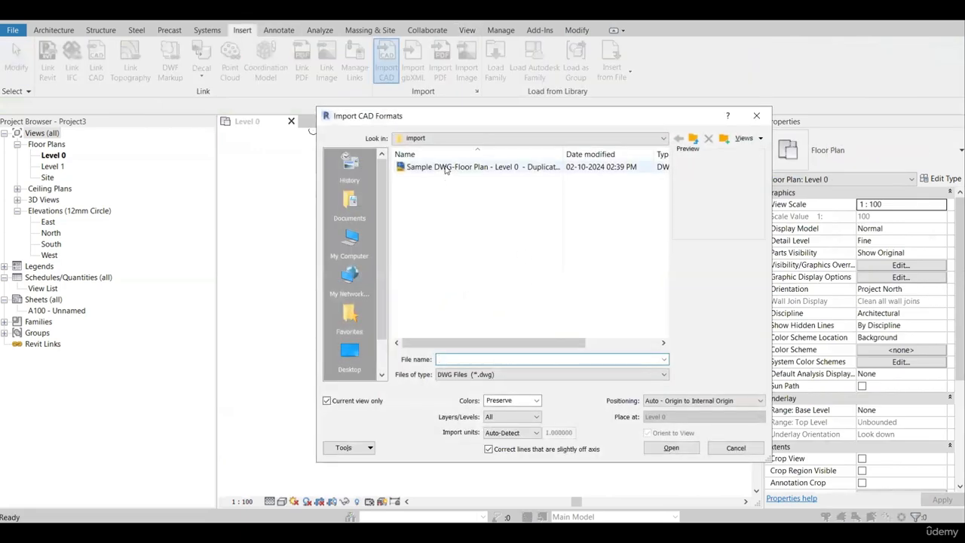
click(670, 448)
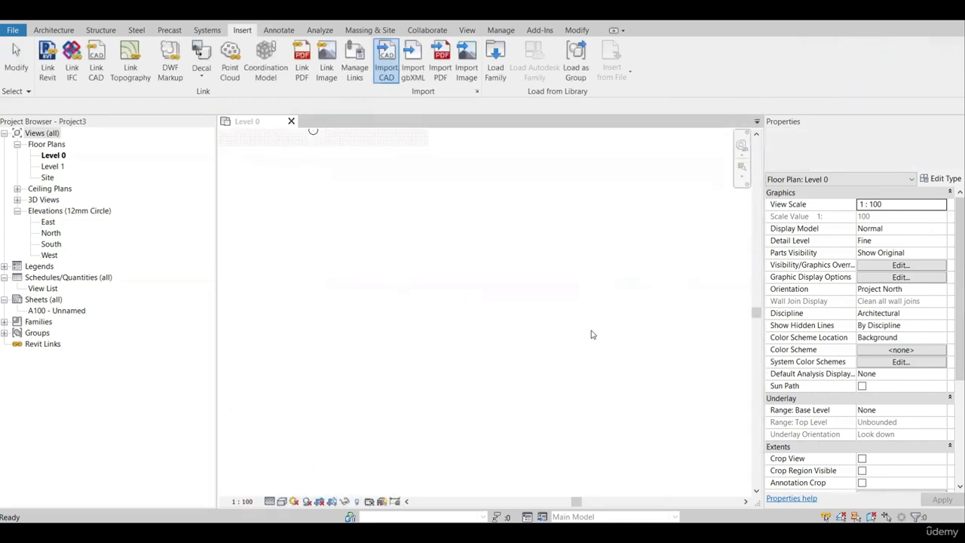
Examine the imported DWG plan's placement among the elevation markers and its instance properties.
scroll(459, 248, up, 6)
middle_drag(386, 138, 473, 318)
scroll(455, 264, down, 1)
scroll(464, 270, up, 1)
click(472, 318)
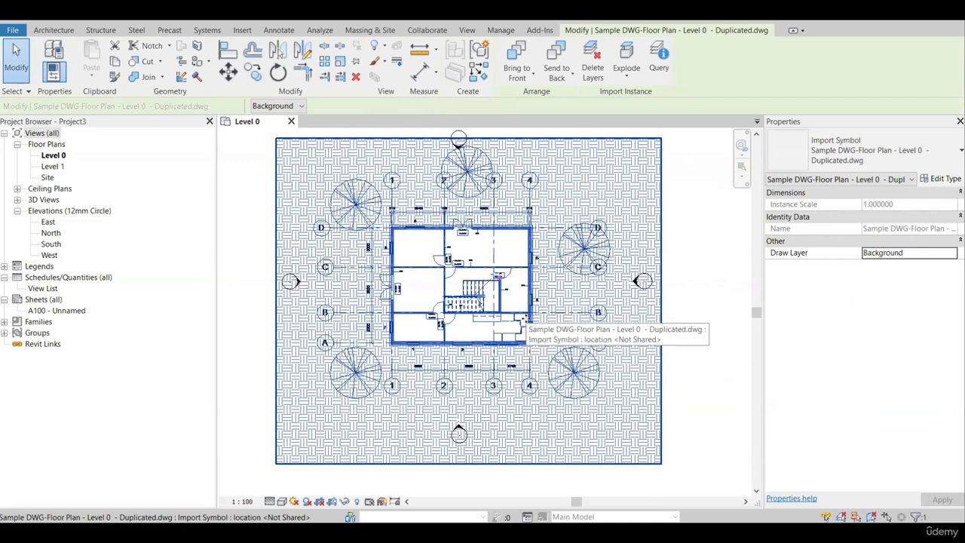
scroll(524, 319, down, 3)
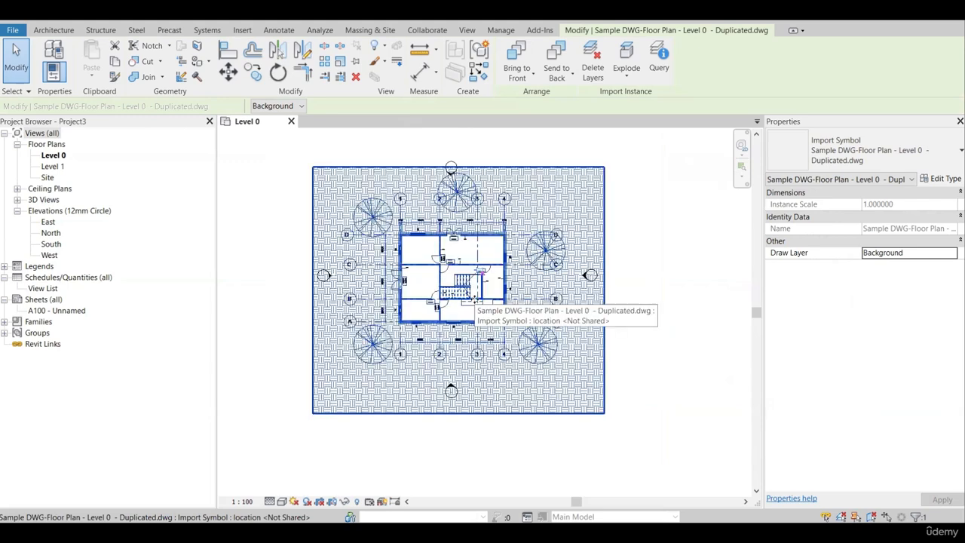
key(Escape)
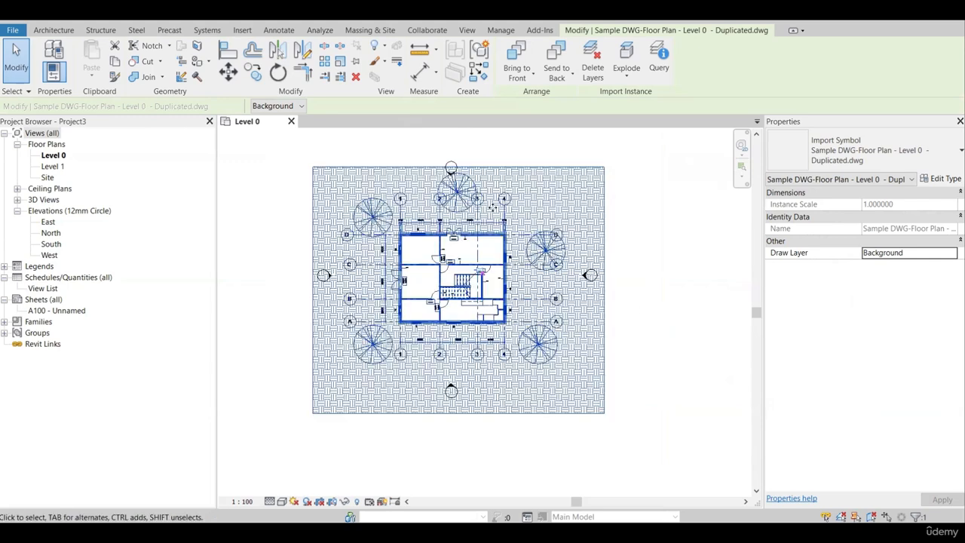
scroll(485, 292, up, 3)
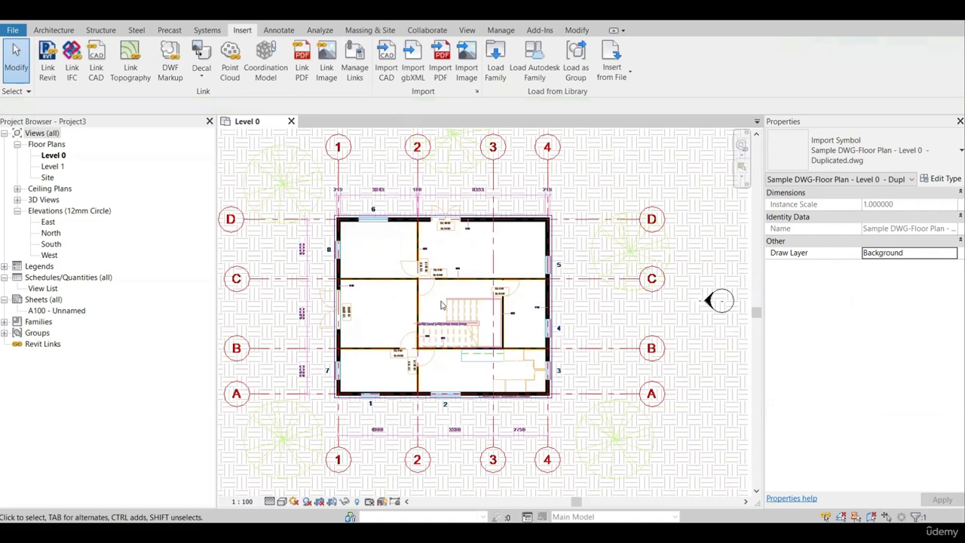
scroll(442, 305, down, 3)
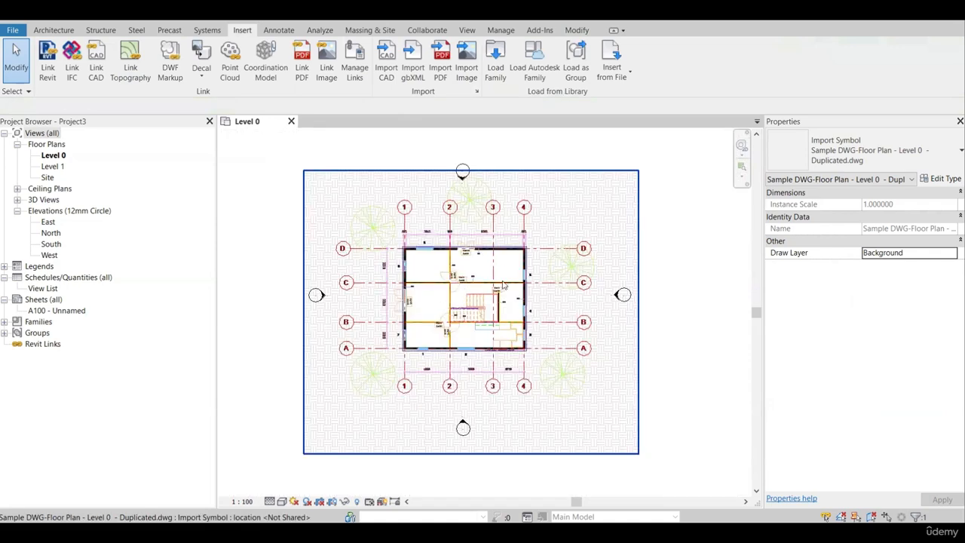
Delete the imported DWG plan from the Level 0 view and undo the deletion.
click(408, 253)
key(Delete)
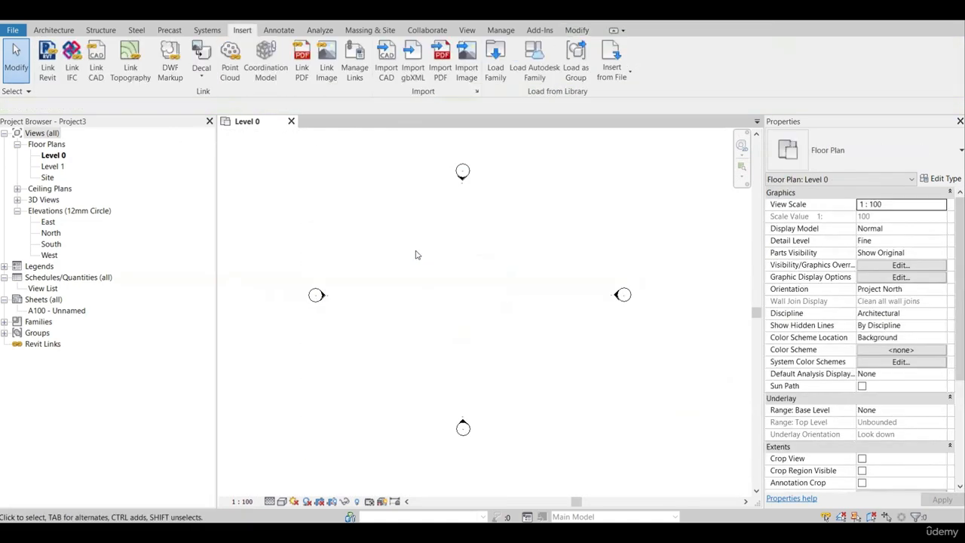
key(ctrl+z)
scroll(480, 344, down, 2)
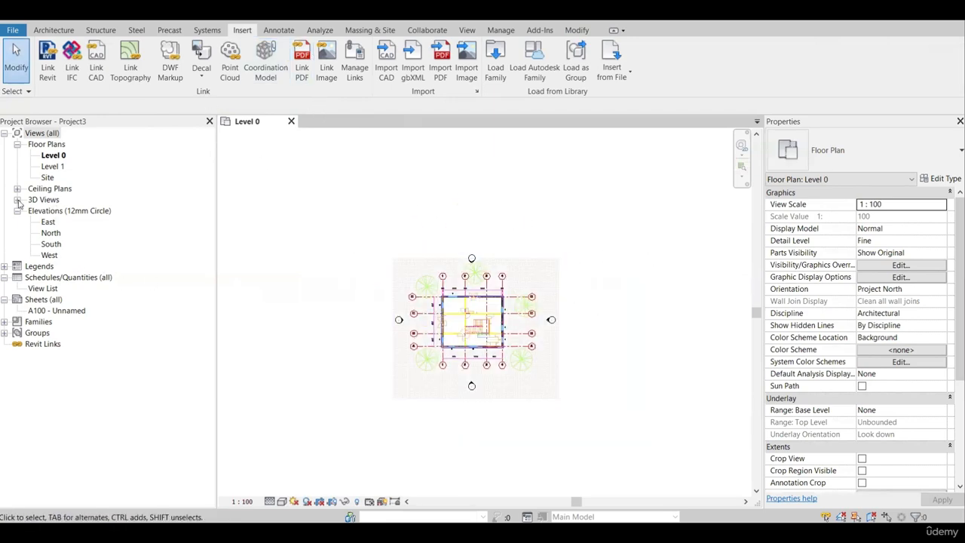
Open the default 3D view and hide the Level 0 and Level 1 level lines in it.
click(17, 199)
double_click(49, 211)
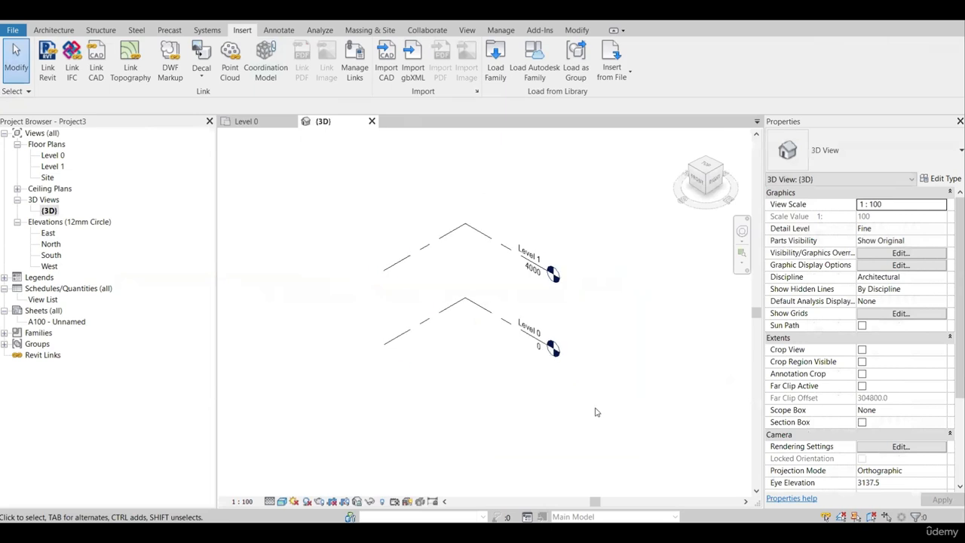
drag(598, 414, 524, 219)
key(d)
key(e)
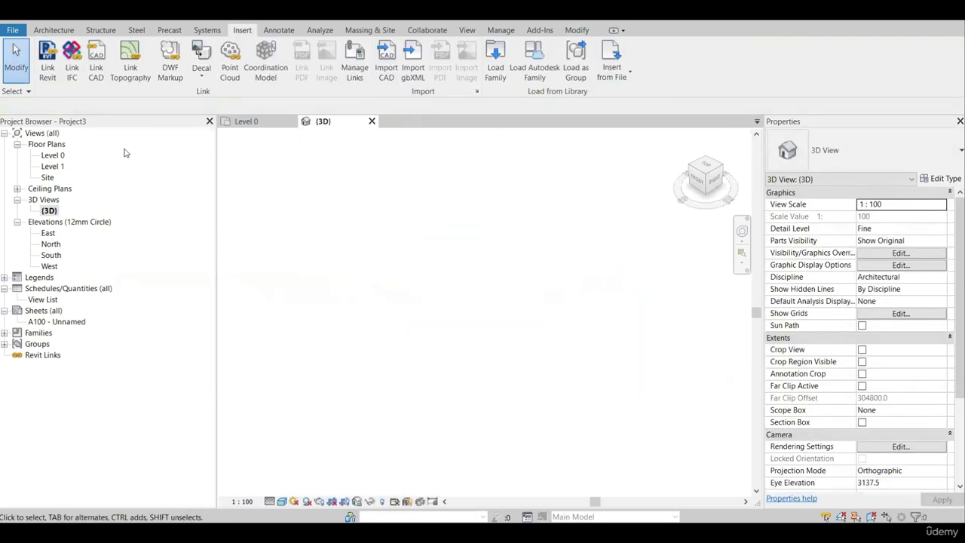
Link the IFC file PROJECT-1 from the Data folder into the project.
click(71, 70)
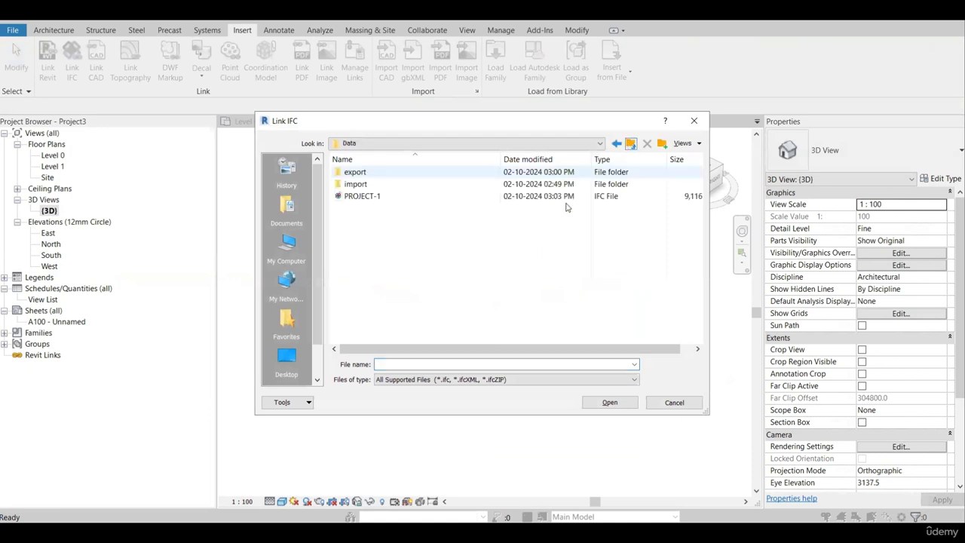
click(381, 200)
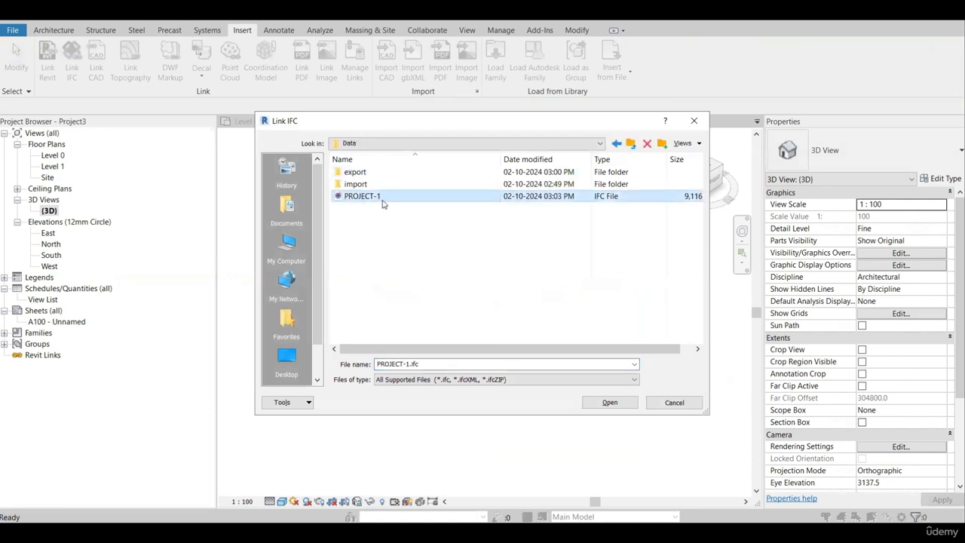
click(604, 402)
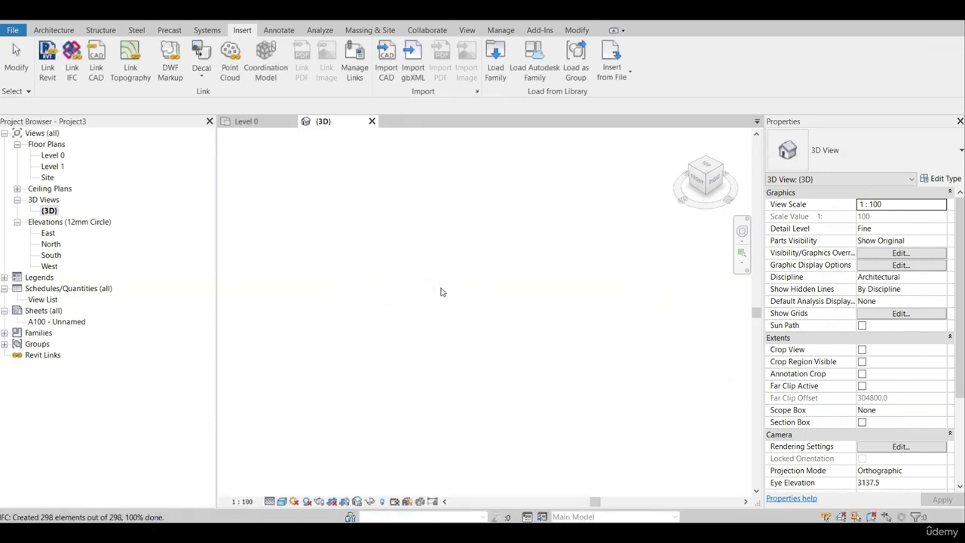
Examine the linked IFC model in the 3D view, including its instance properties, close up and as a whole.
scroll(463, 345, up, 5)
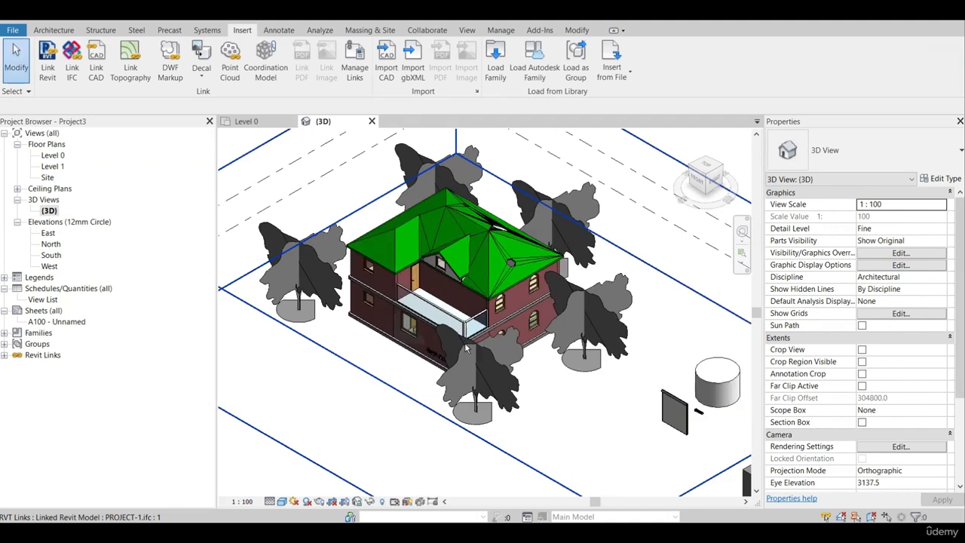
click(411, 274)
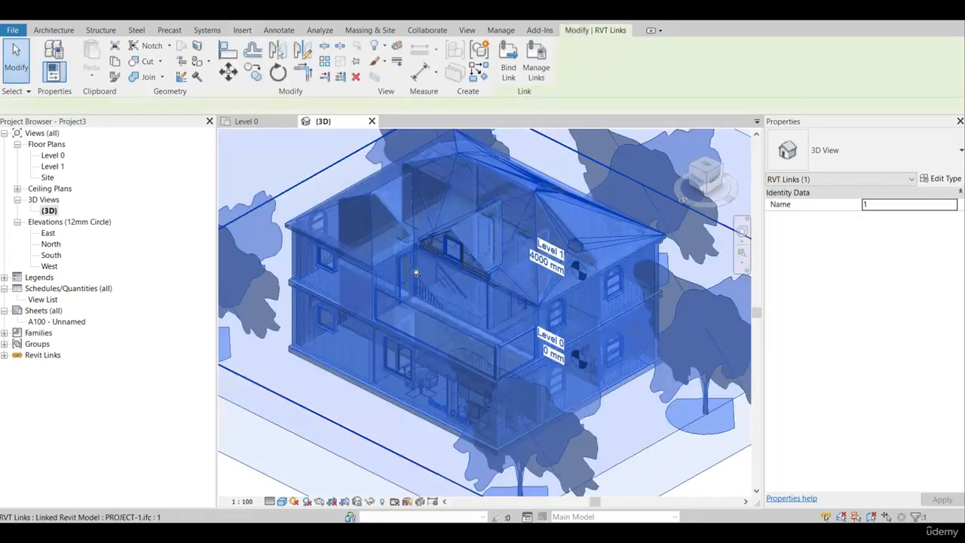
scroll(415, 272, down, 2)
scroll(423, 268, down, 4)
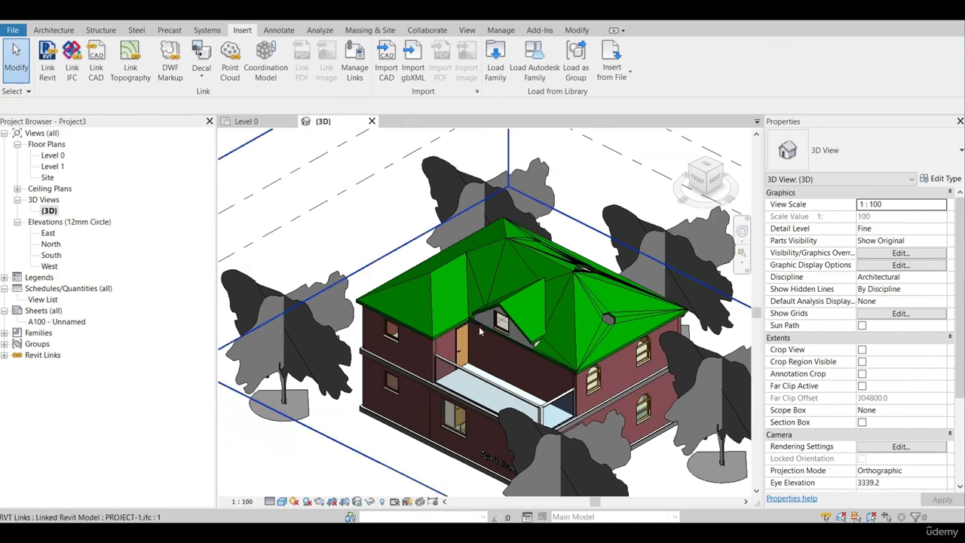
scroll(475, 316, down, 3)
scroll(439, 293, down, 1)
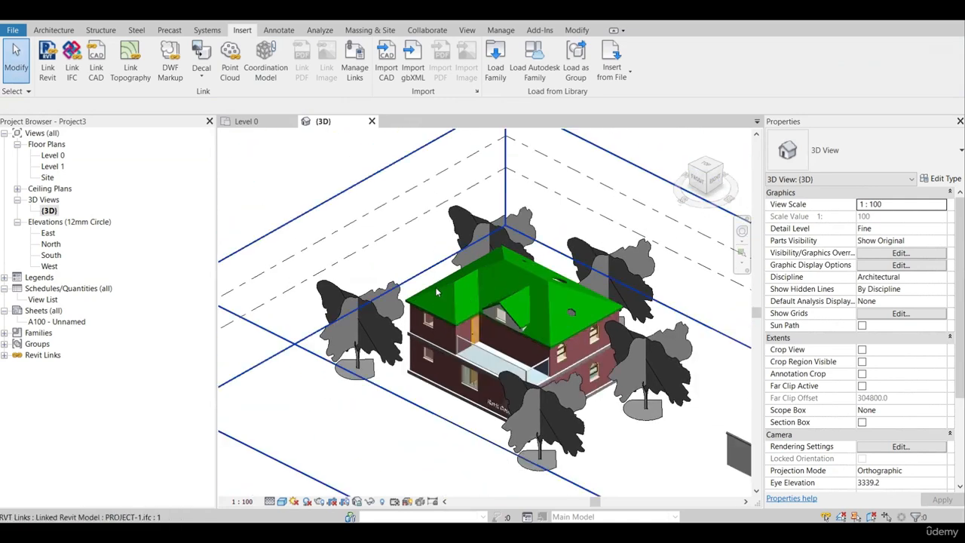
scroll(469, 325, up, 3)
scroll(473, 324, down, 2)
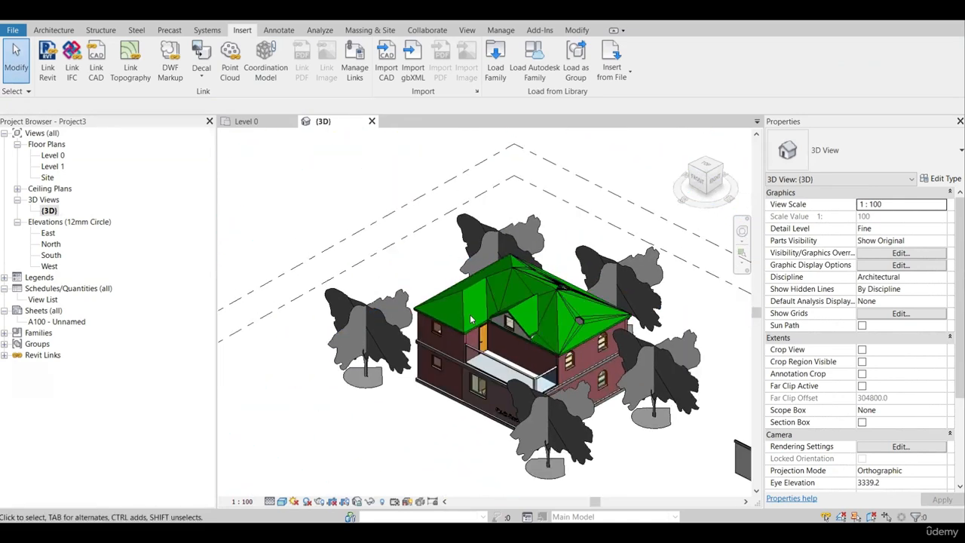
Delete the linked IFC model from the 3D view.
click(541, 346)
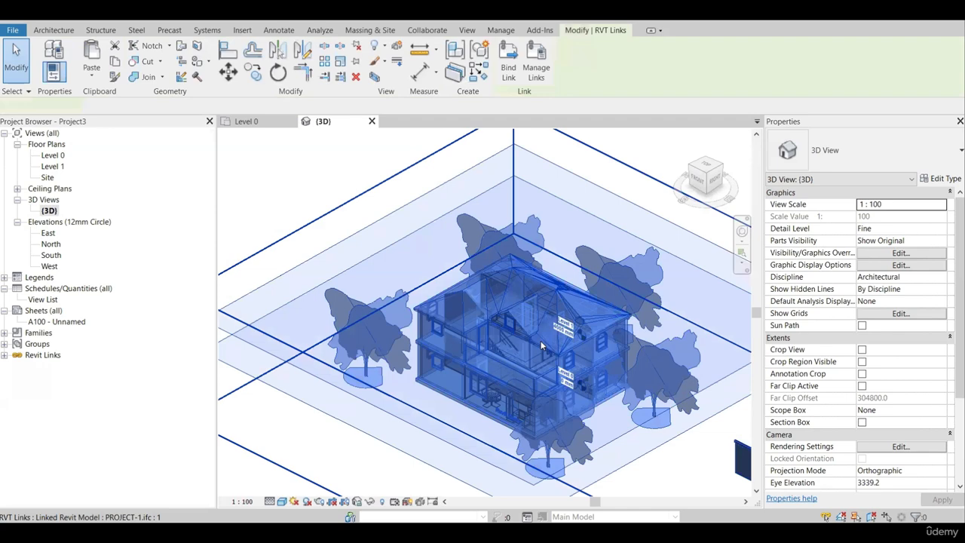
key(Delete)
click(605, 493)
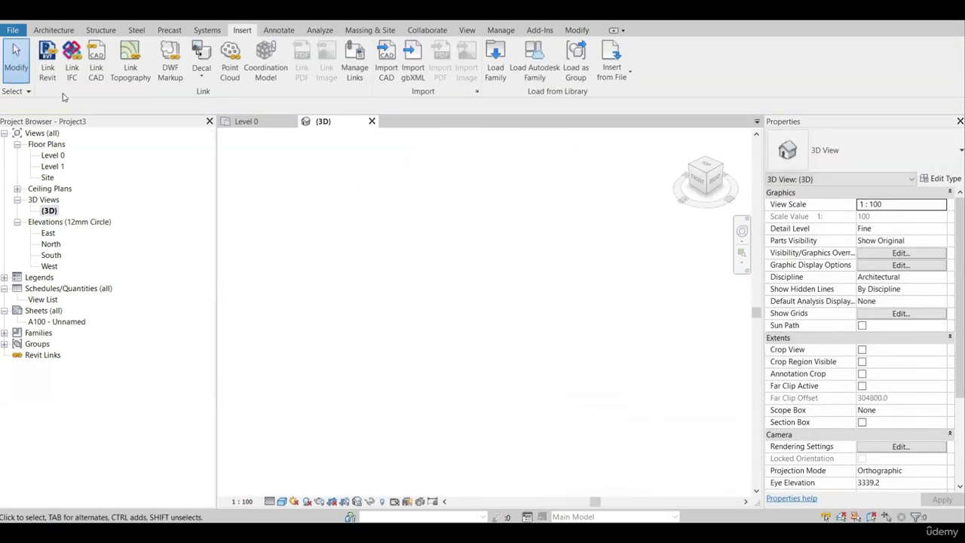
Link the Revit model PROJECT-1.rvt from the Lecture 2 folder with Auto - Internal Origin to Internal Origin positioning.
click(53, 77)
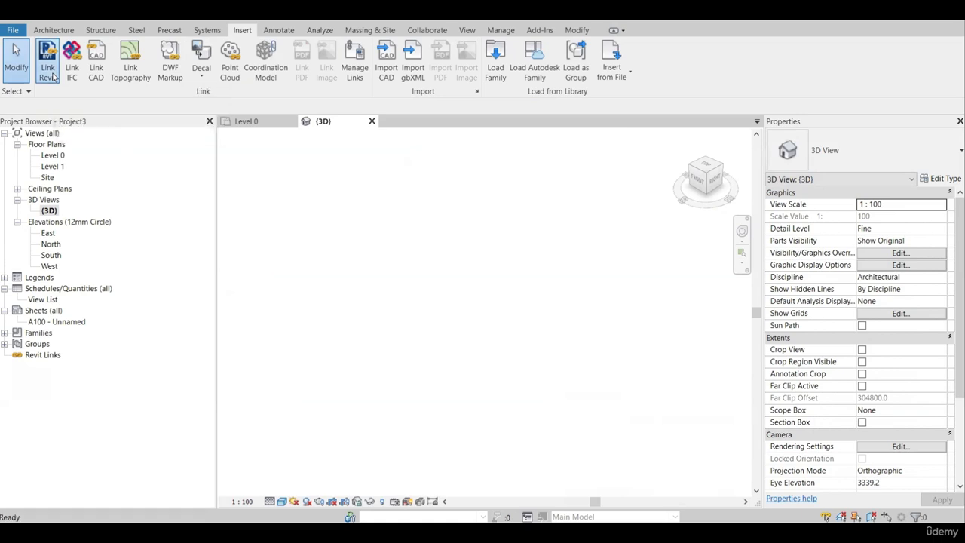
key(BackSpace)
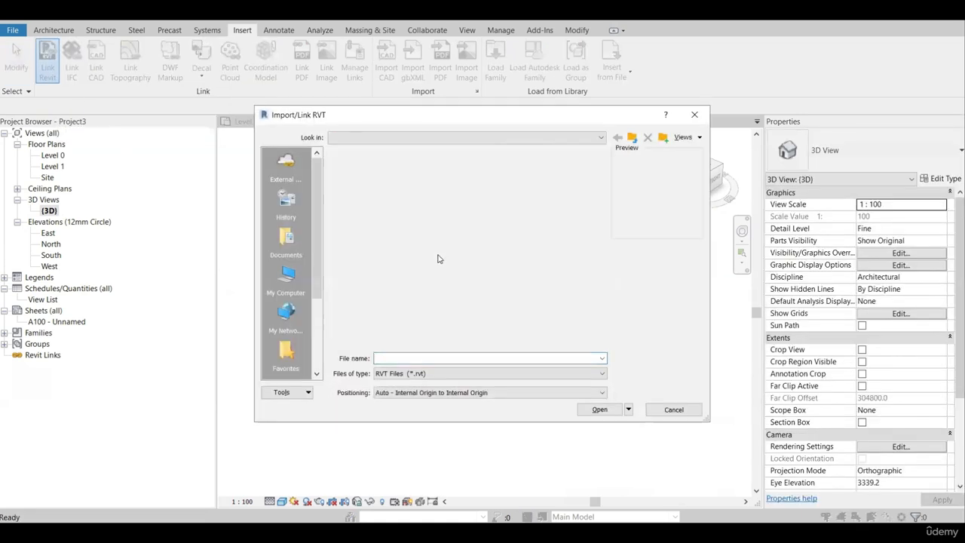
double_click(382, 179)
click(373, 165)
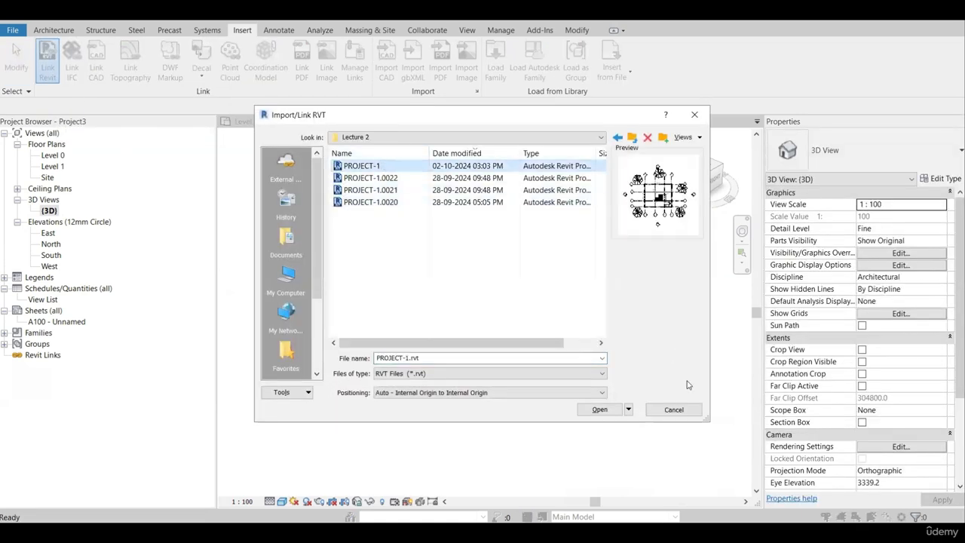
click(599, 410)
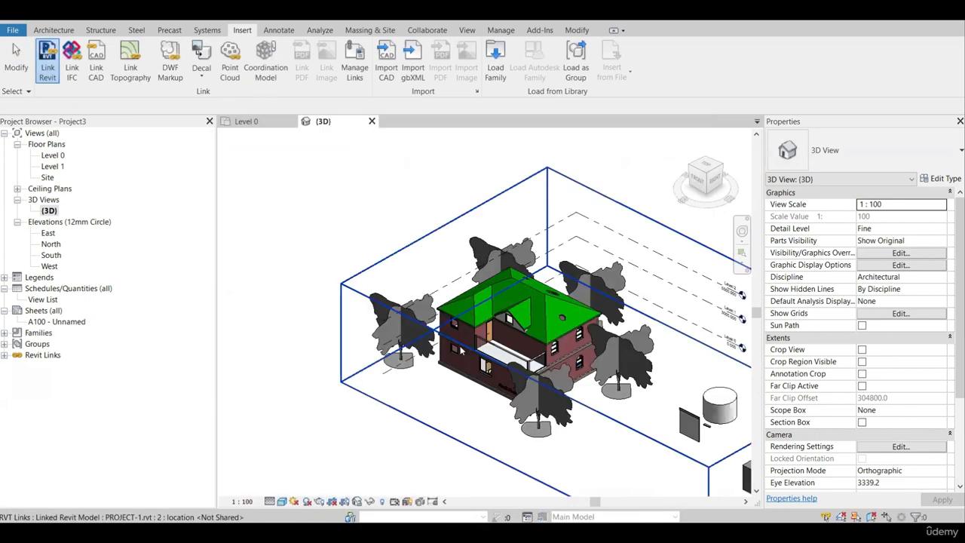
Examine the linked Revit model in the 3D view from several angles and check its instance properties.
scroll(502, 326, up, 2)
click(504, 325)
shift+middle_drag(586, 260, 468, 324)
scroll(431, 271, up, 3)
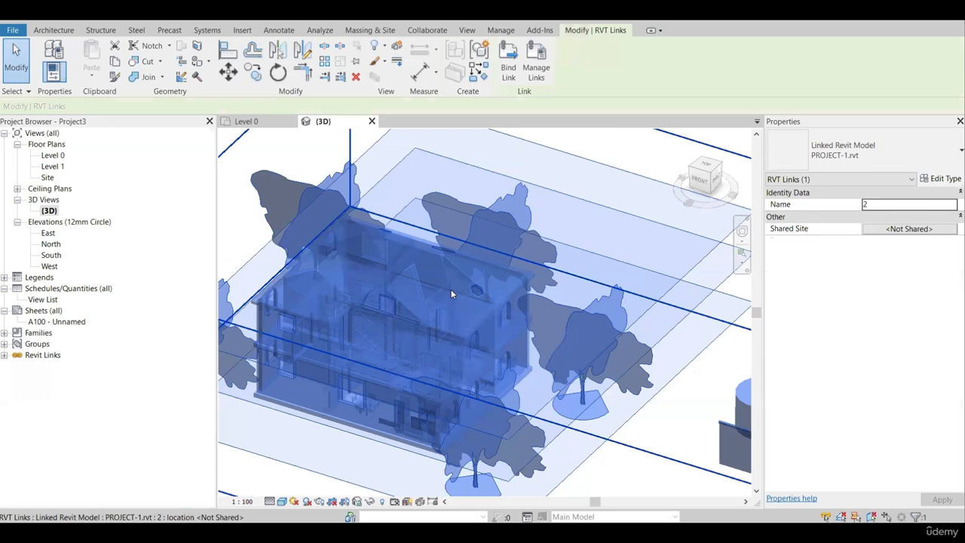
key(Escape)
scroll(398, 269, down, 4)
shift+middle_drag(384, 274, 394, 268)
scroll(395, 269, up, 3)
scroll(464, 256, down, 3)
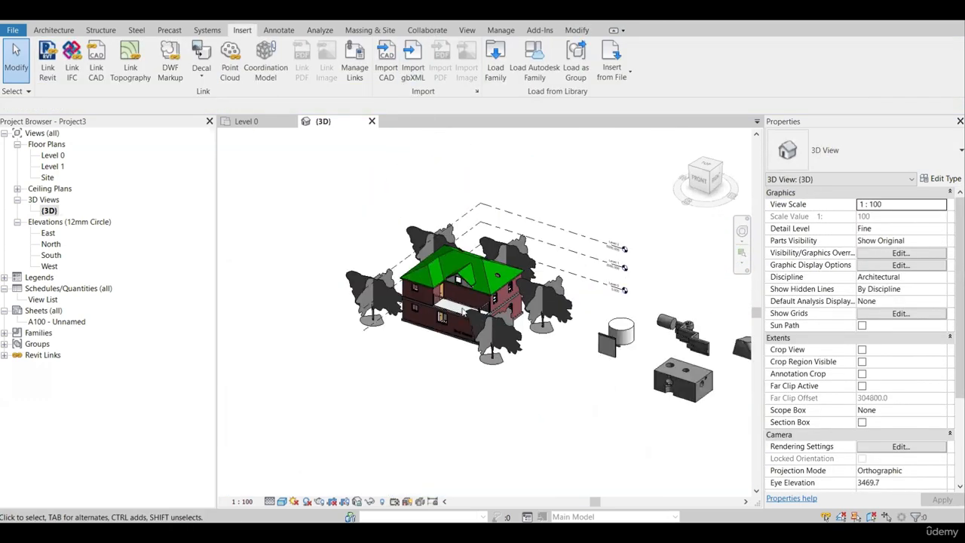
scroll(496, 360, up, 2)
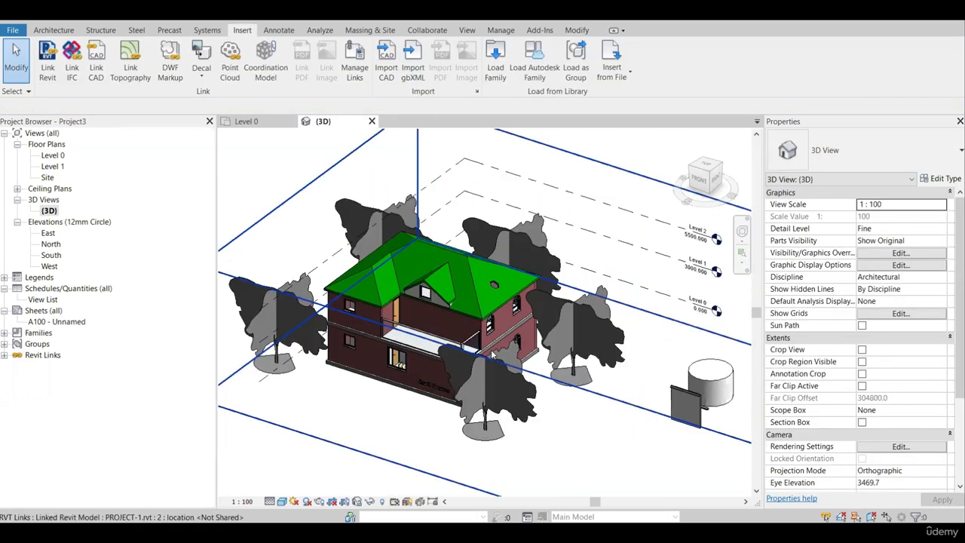
scroll(448, 289, down, 2)
mouse_move(427, 292)
shift+middle_down()
mouse_move(407, 303)
mouse_move(434, 280)
mouse_move(396, 279)
mouse_move(415, 290)
shift+middle_up()
scroll(429, 283, up, 3)
scroll(427, 353, down, 3)
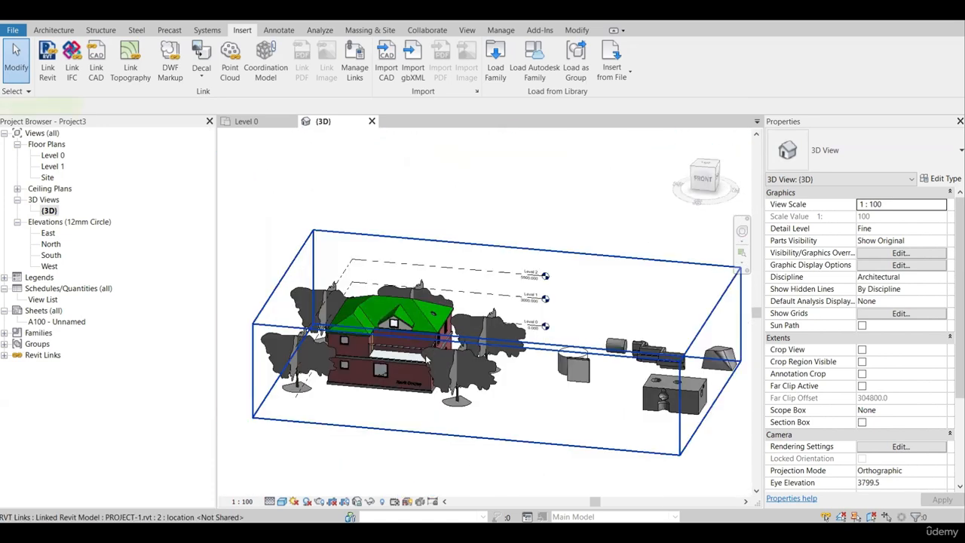
click(408, 364)
shift+middle_drag(406, 364, 425, 351)
click(480, 194)
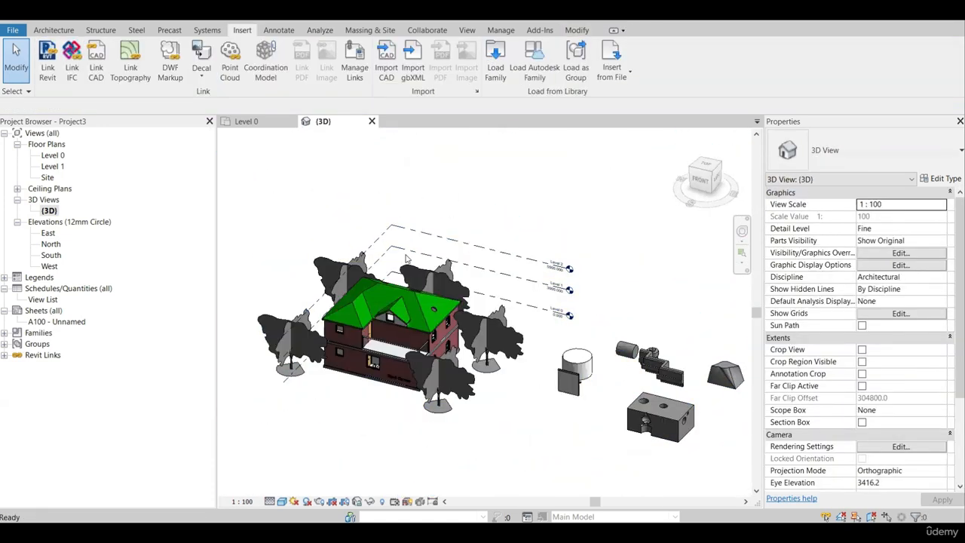
Import the image Floor-plan-with-dimensions.jpg into the Level 0 floor plan and place it just above the existing plan.
click(260, 124)
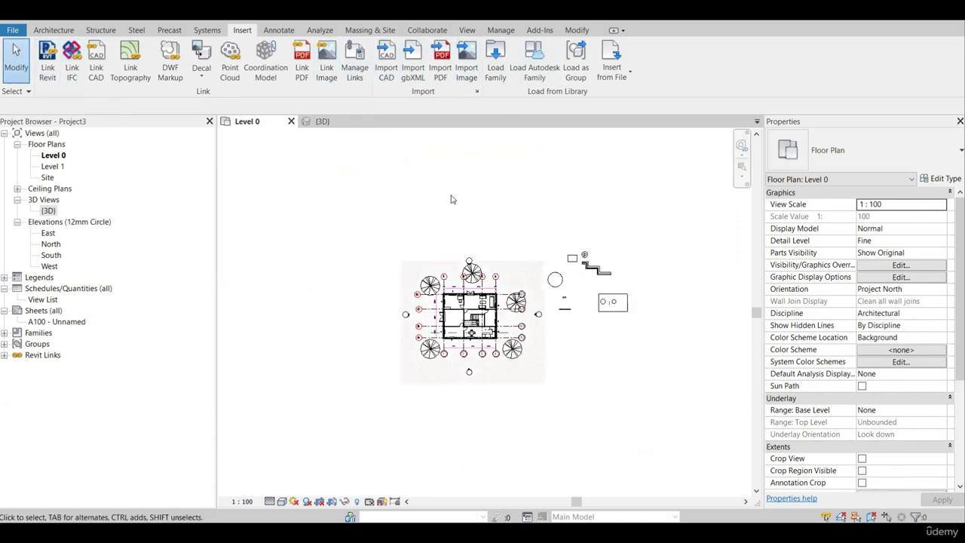
scroll(452, 197, up, 2)
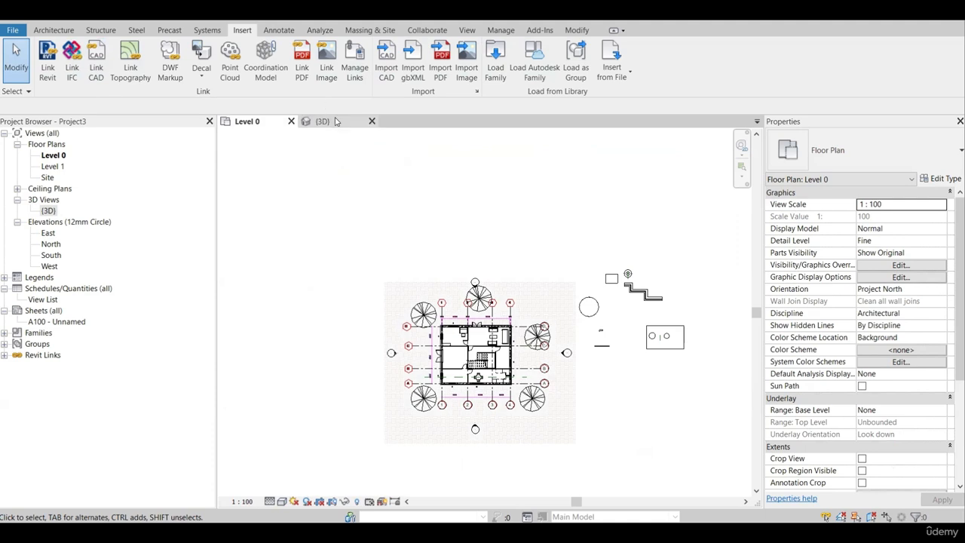
click(467, 66)
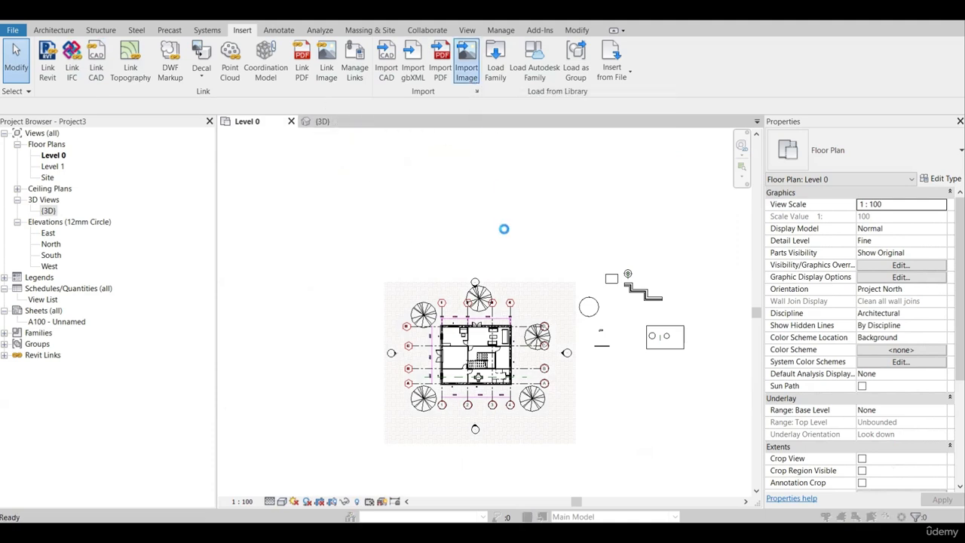
click(632, 145)
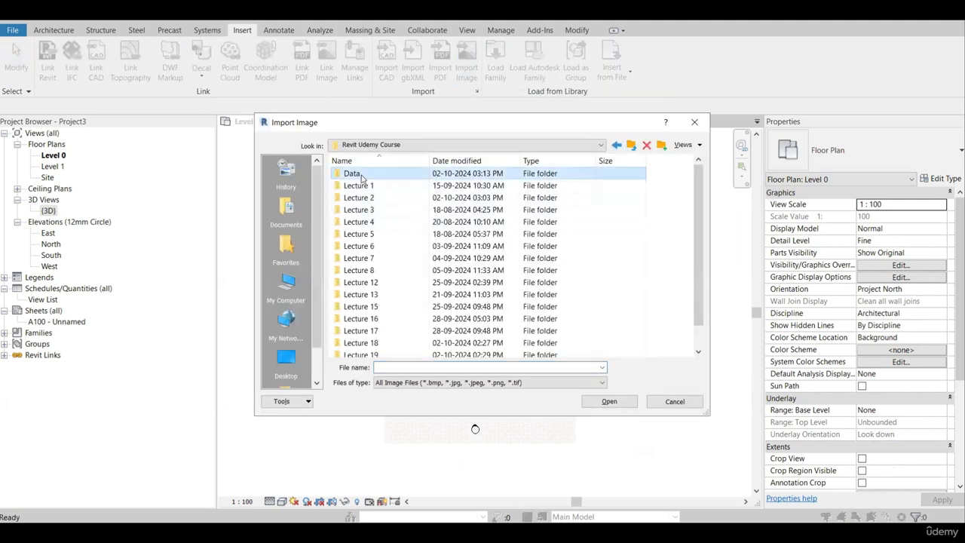
double_click(351, 175)
double_click(371, 188)
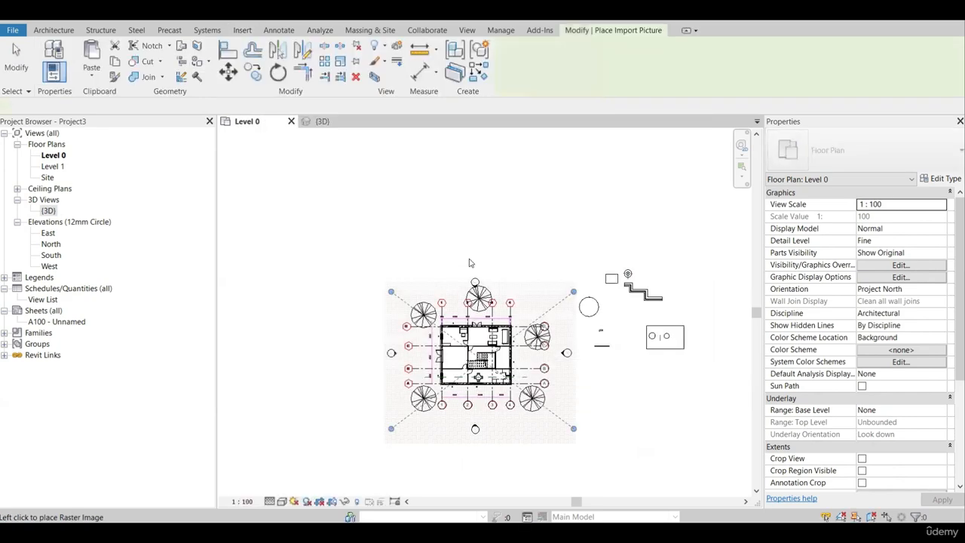
middle_drag(482, 402, 493, 479)
scroll(492, 480, down, 1)
scroll(476, 294, up, 4)
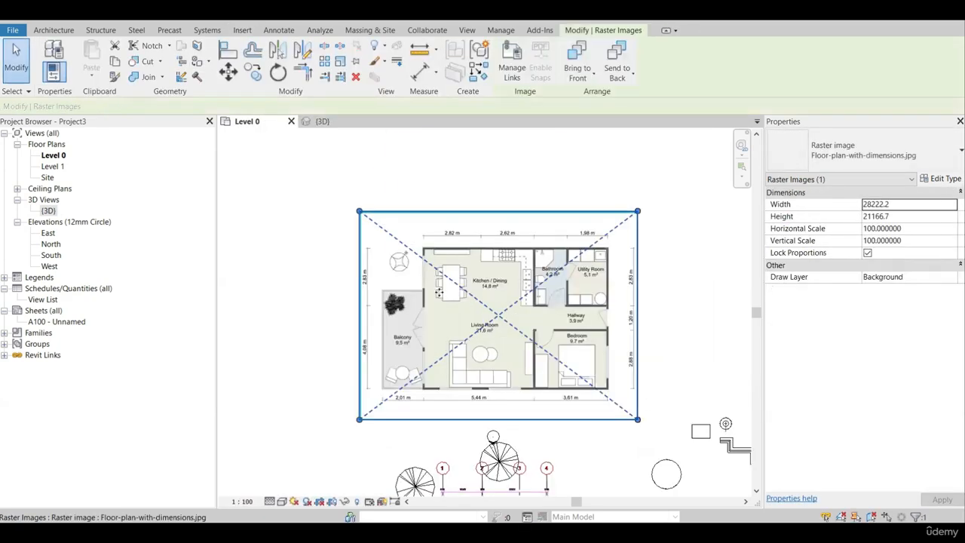
Resize the raster floor plan image to about 23654 mm wide and 17740 mm high with its proportions locked.
drag(360, 212, 383, 230)
drag(573, 265, 627, 237)
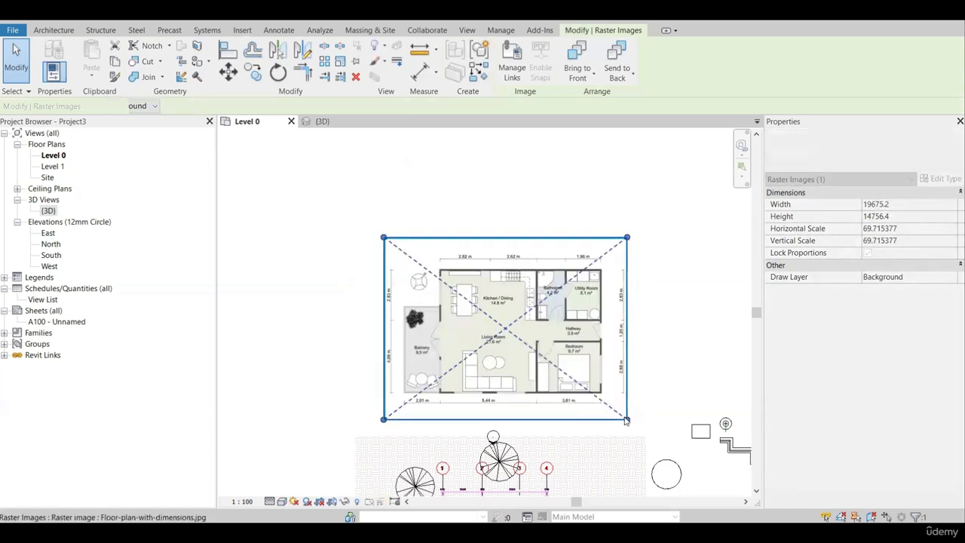
mouse_move(628, 420)
mouse_down()
mouse_move(643, 431)
mouse_move(568, 375)
mouse_move(627, 419)
mouse_up()
drag(627, 237, 629, 262)
scroll(537, 263, up, 5)
scroll(533, 332, down, 8)
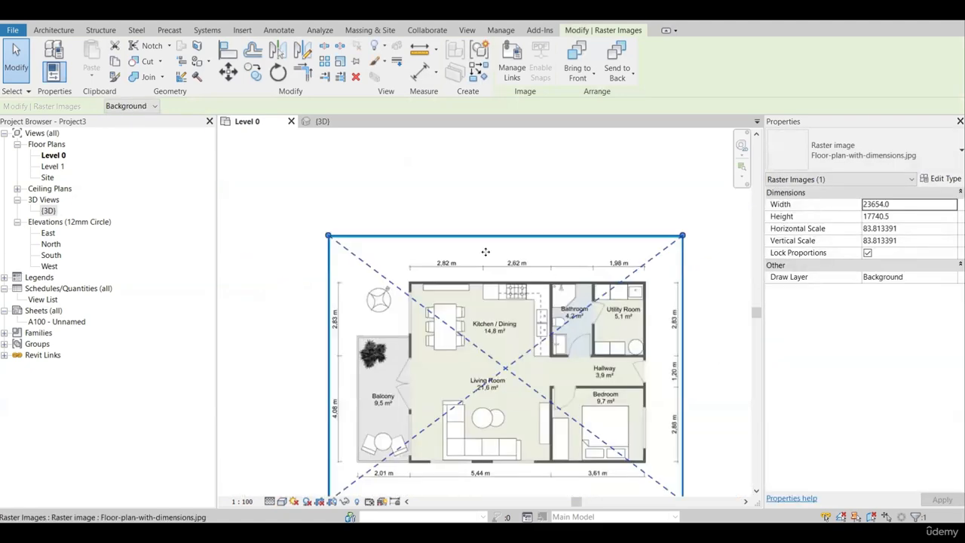
scroll(531, 336, up, 4)
scroll(528, 332, down, 4)
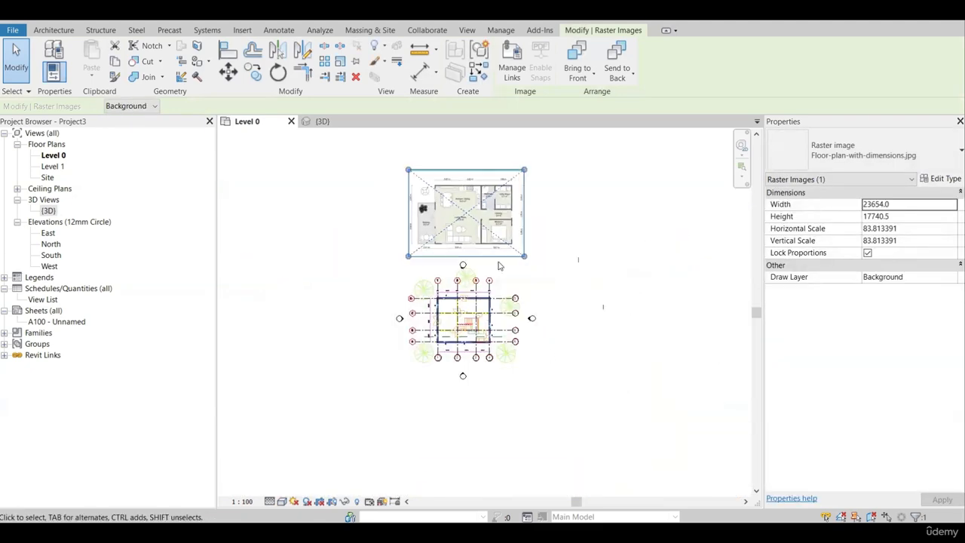
scroll(498, 267, up, 5)
click(273, 177)
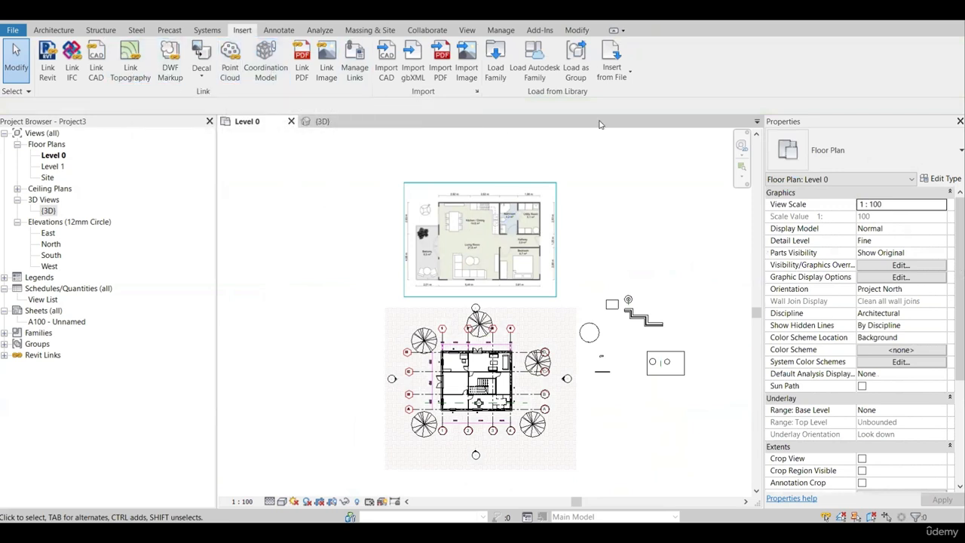
scroll(520, 286, down, 2)
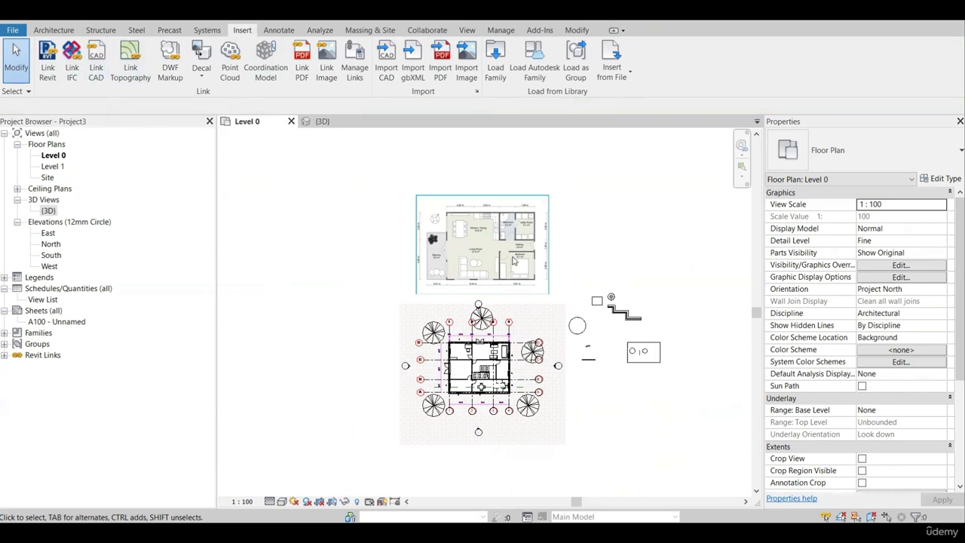
scroll(472, 223, up, 1)
scroll(472, 224, down, 1)
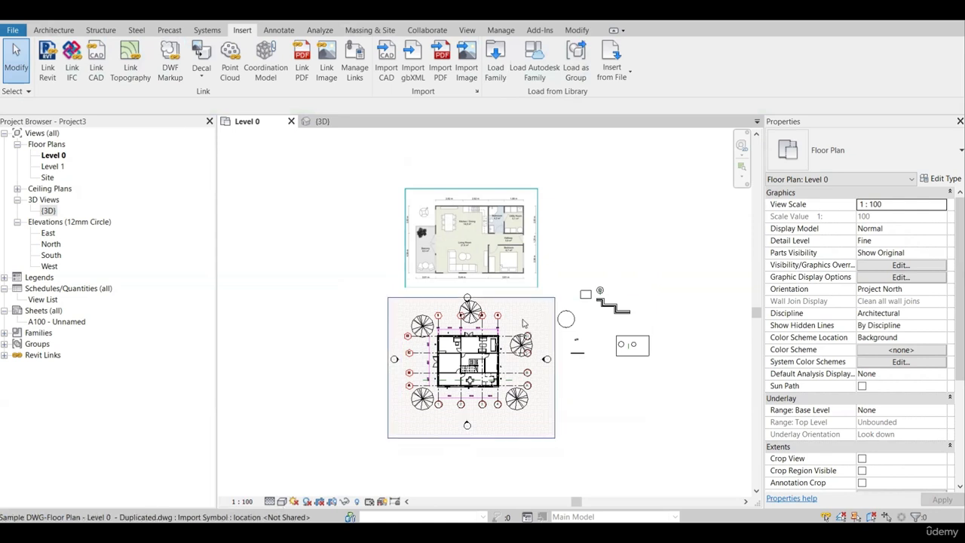
click(13, 30)
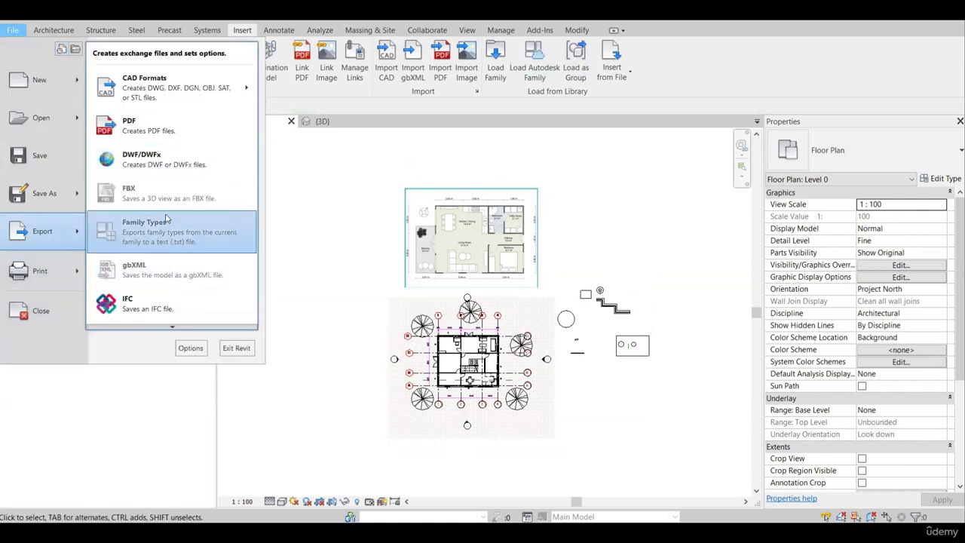
click(459, 150)
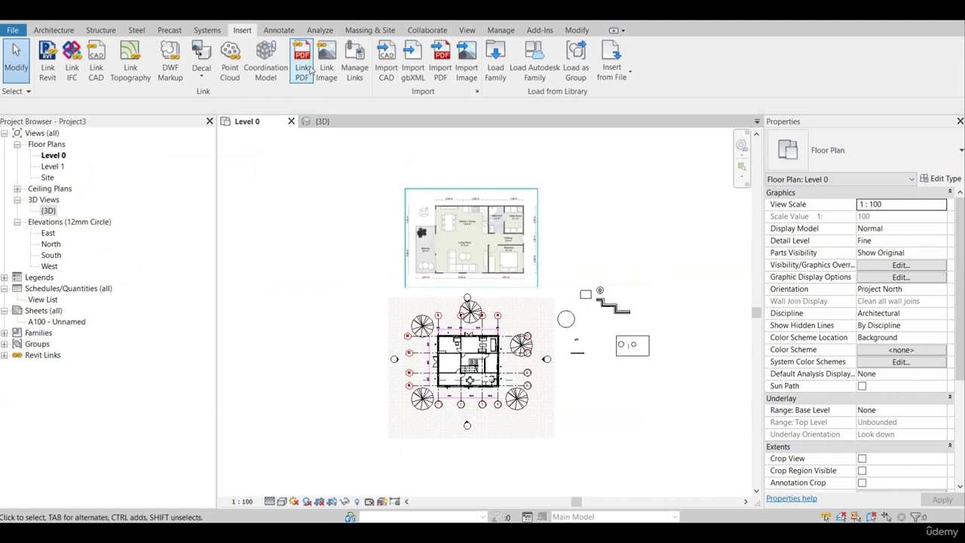
Unload the linked Revit model PROJECT-1.rvt and remove it from the project's managed links.
click(355, 75)
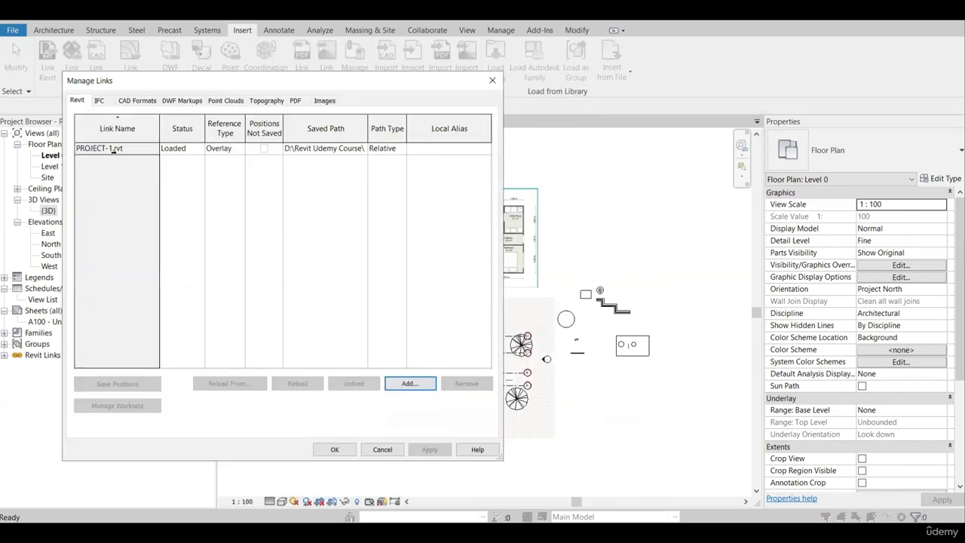
click(112, 150)
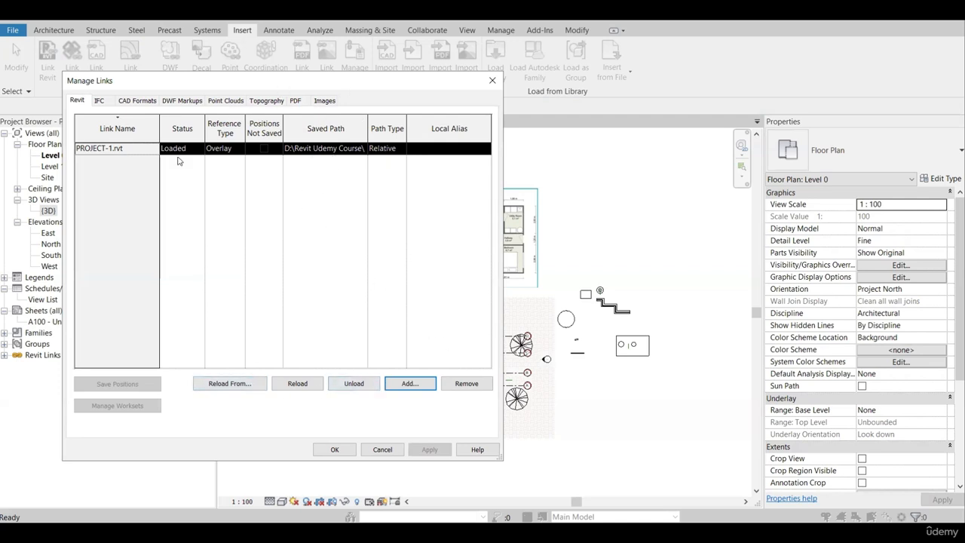
click(354, 384)
click(508, 294)
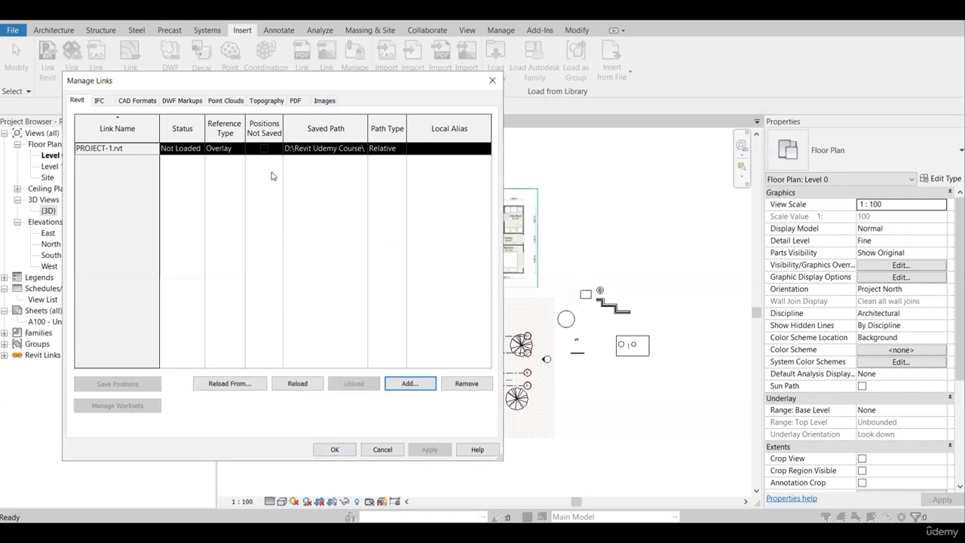
click(466, 385)
click(509, 292)
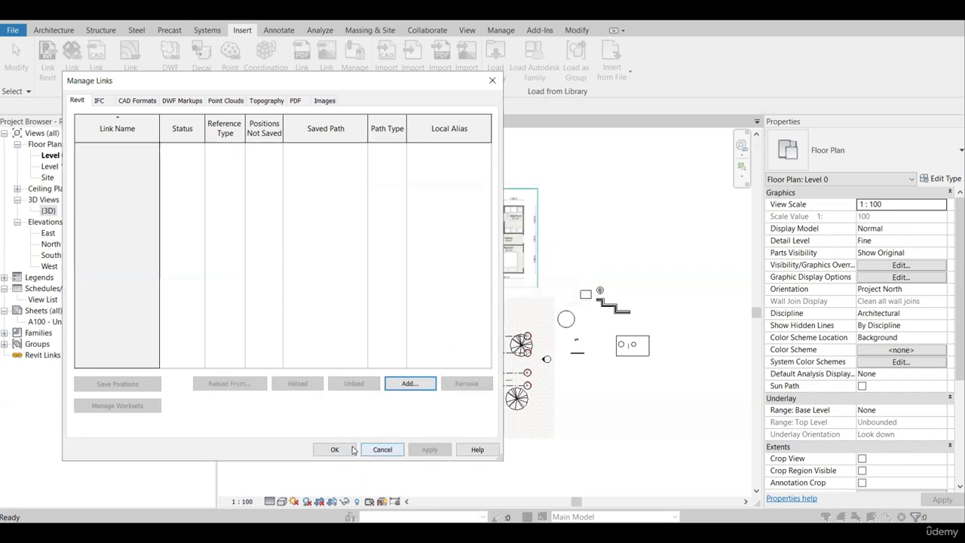
click(341, 449)
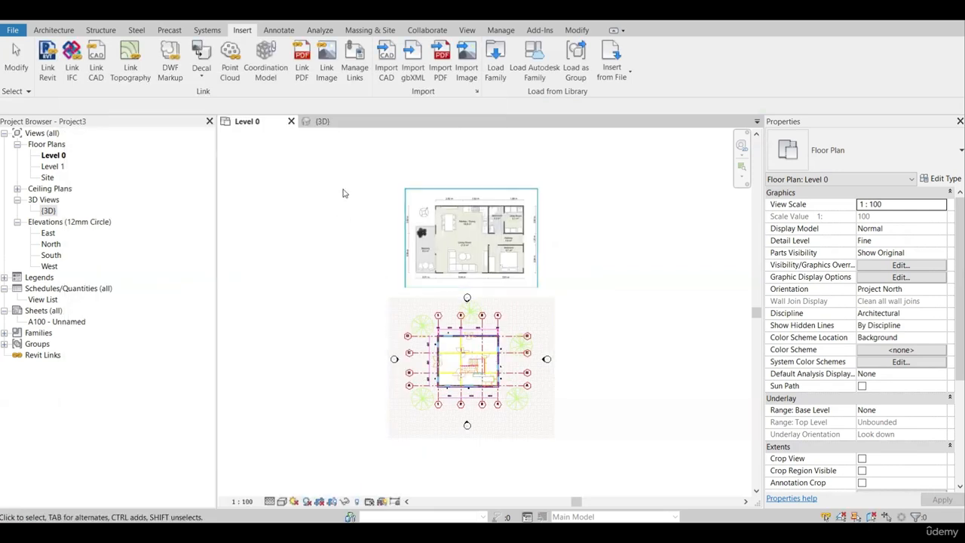
Check the 3D view for any remaining linked geometry and return to the Level 0 floor plan.
click(322, 121)
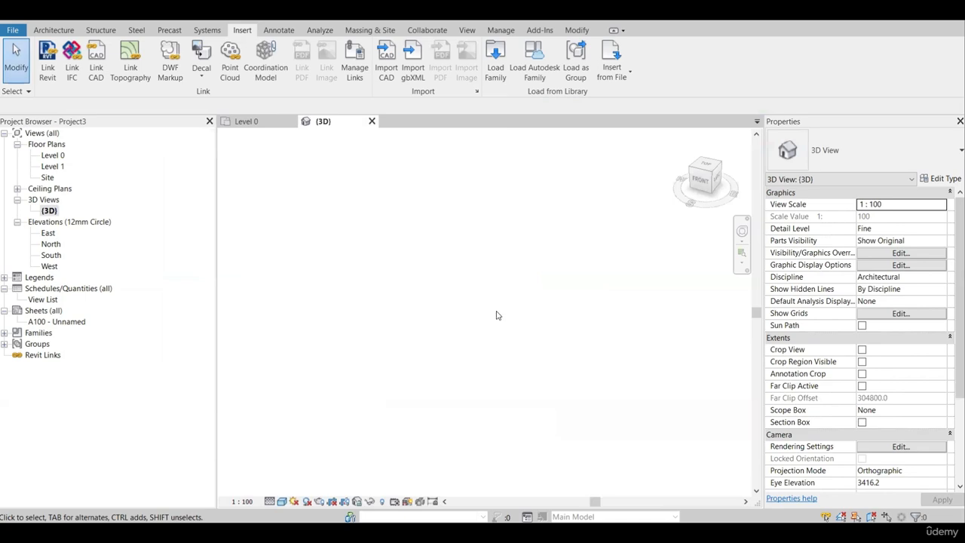
key(v)
key(v)
key(Escape)
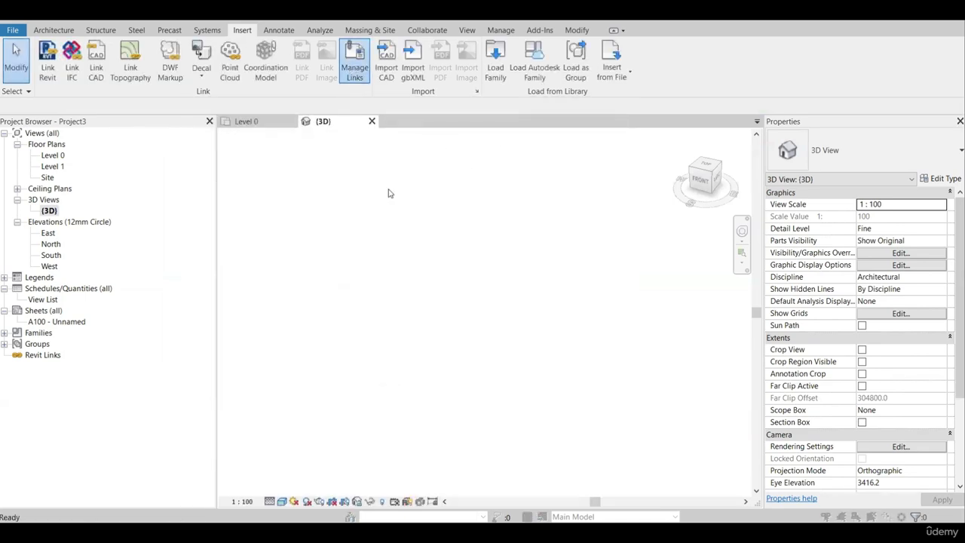
click(501, 85)
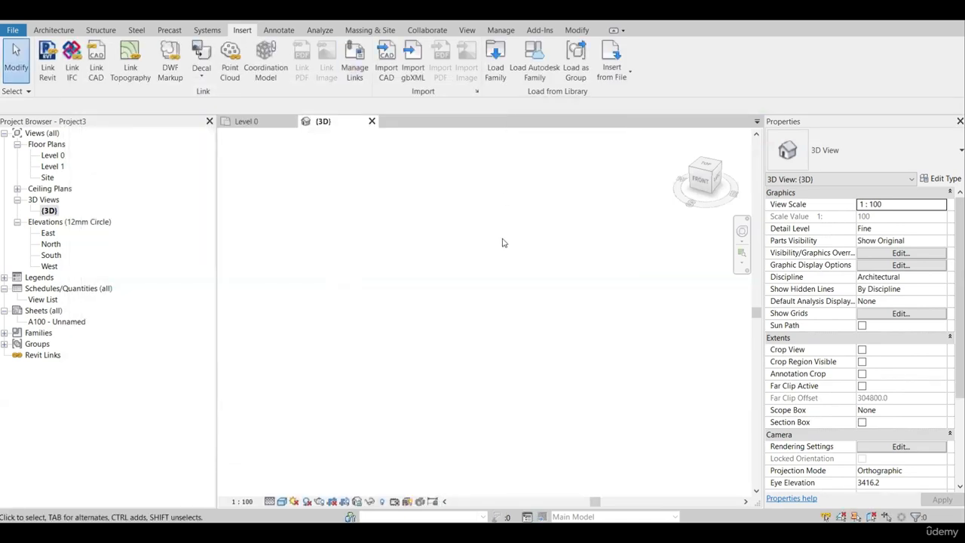
click(246, 121)
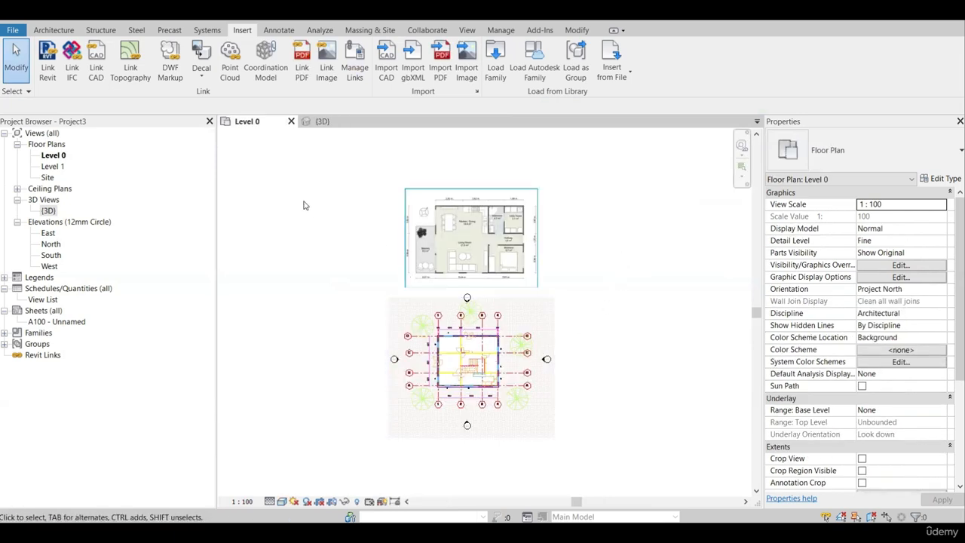
Link PROJECT-1.rvt from the Lecture 2 folder with Auto - Internal Origin to Internal Origin positioning and show it in the 3D view.
click(48, 64)
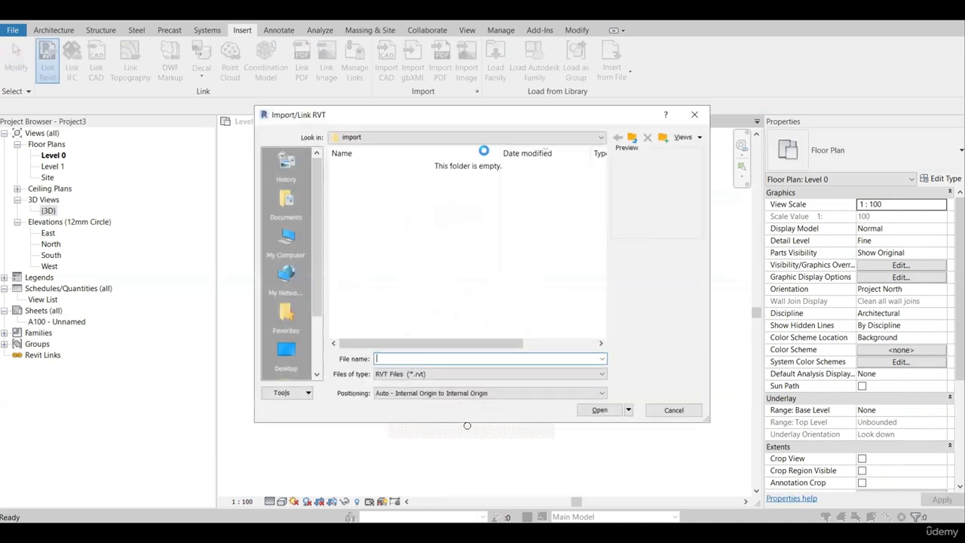
click(632, 137)
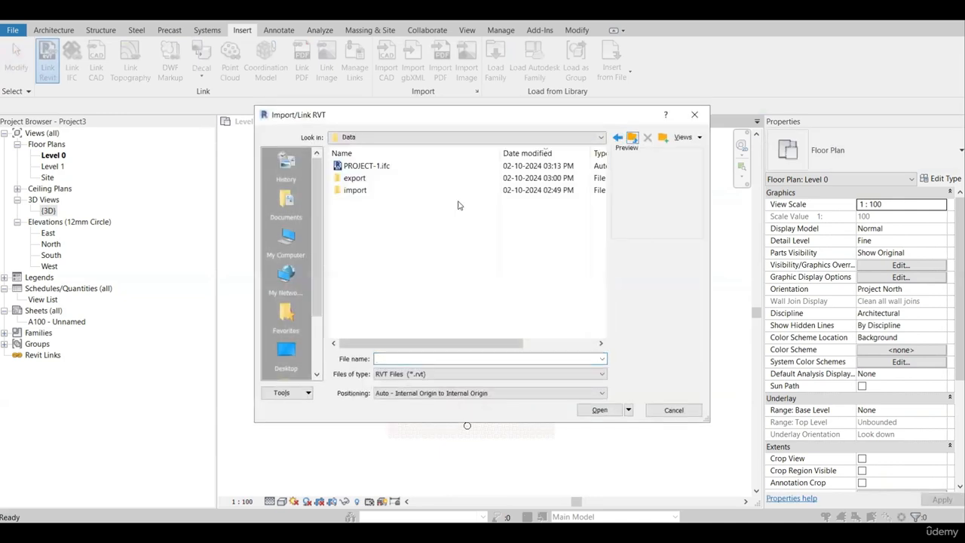
click(633, 138)
double_click(377, 178)
click(371, 169)
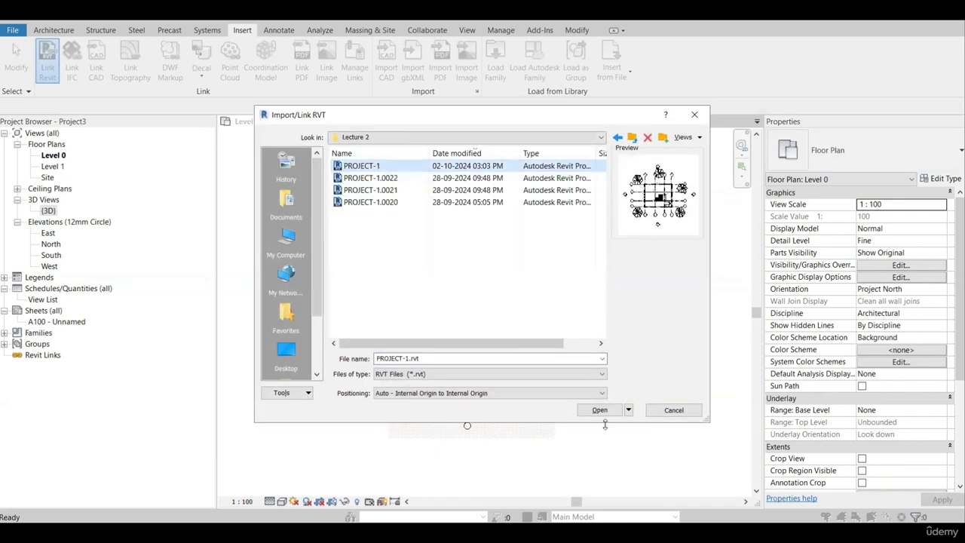
click(599, 409)
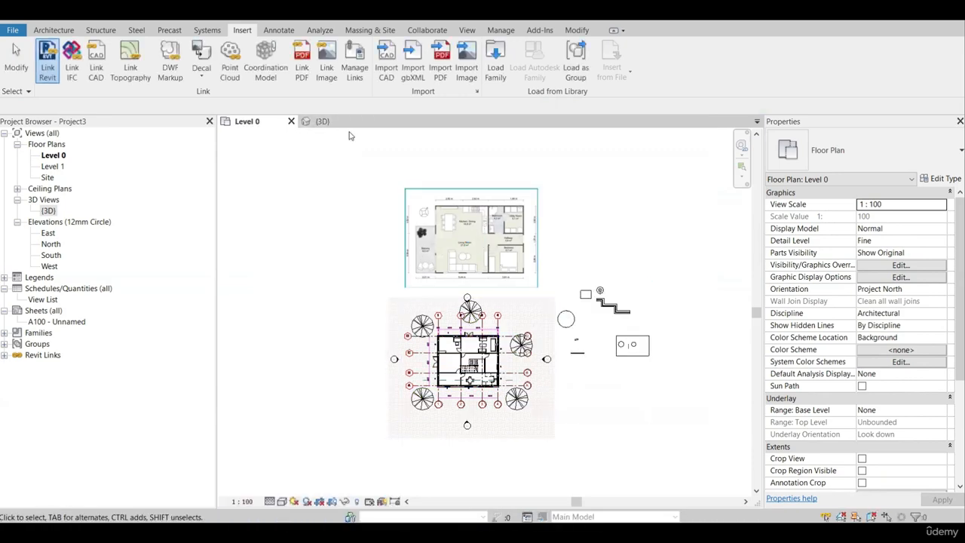
click(346, 123)
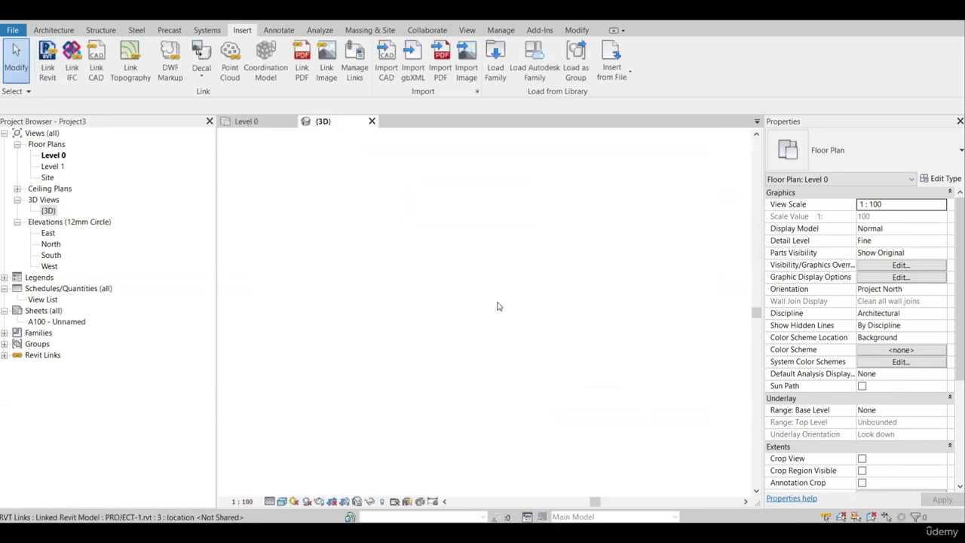
Unload the PROJECT-1.rvt link while keeping it listed among the managed links.
click(363, 67)
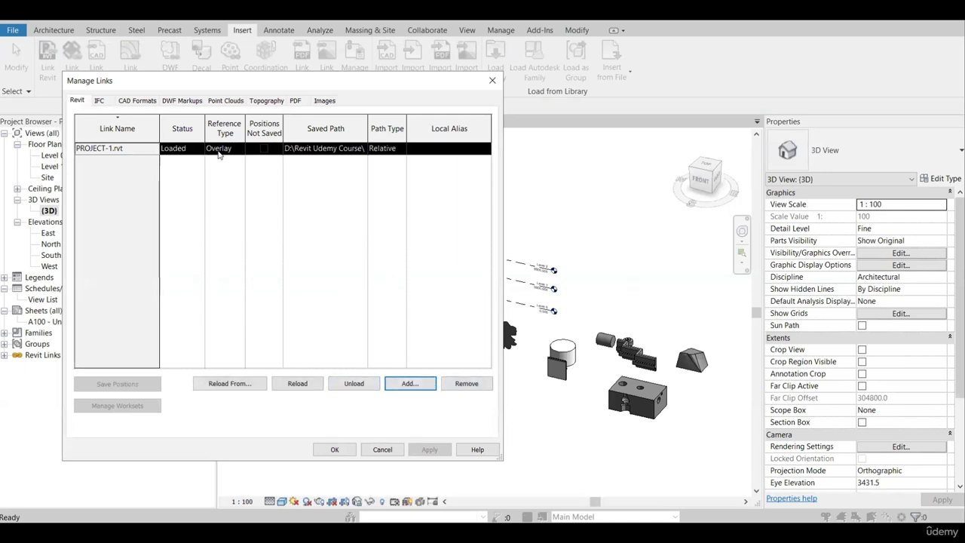
click(354, 383)
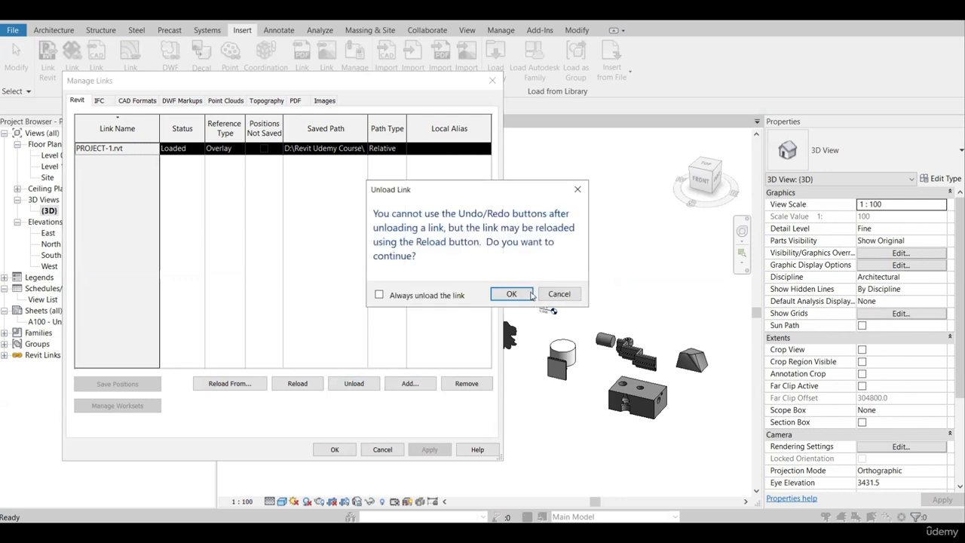
click(529, 294)
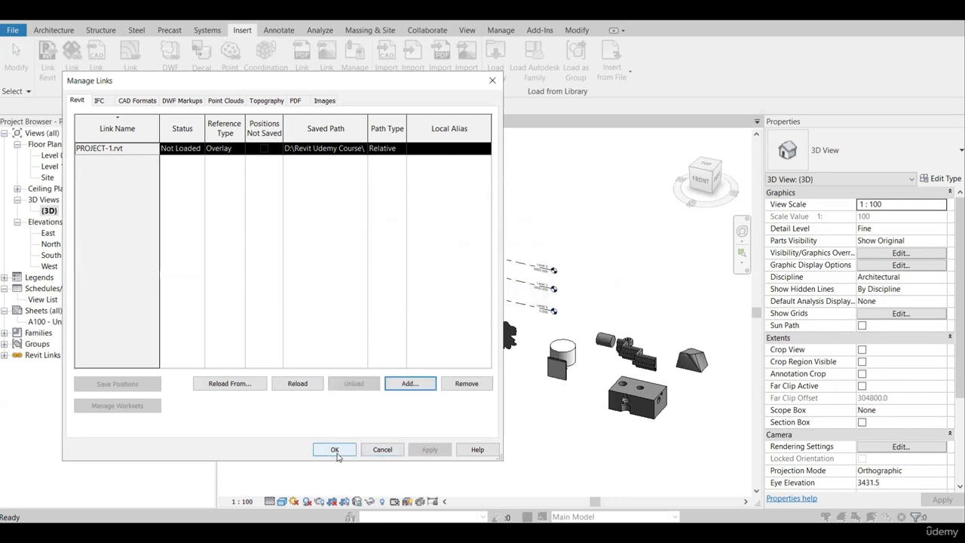
click(335, 450)
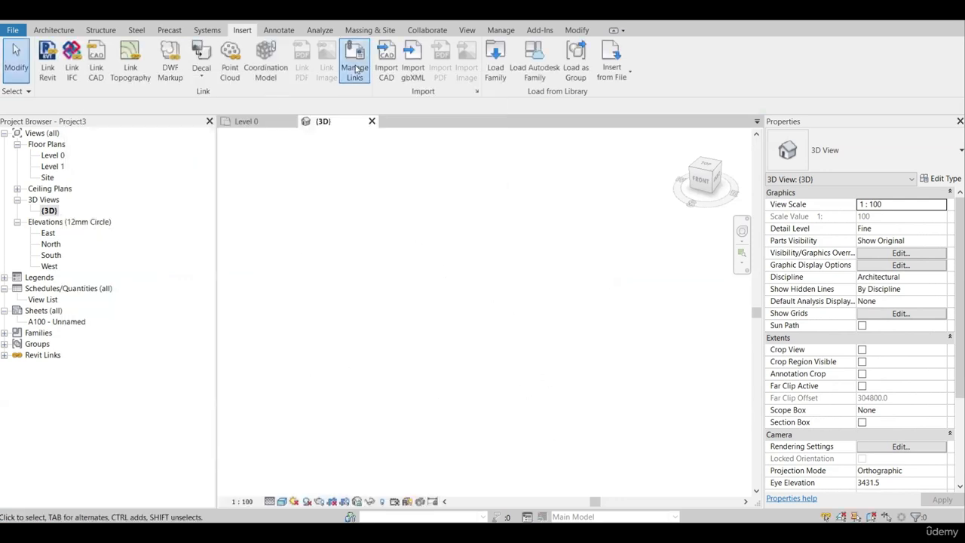
Reload the unloaded PROJECT-1.rvt link from its saved path.
click(354, 70)
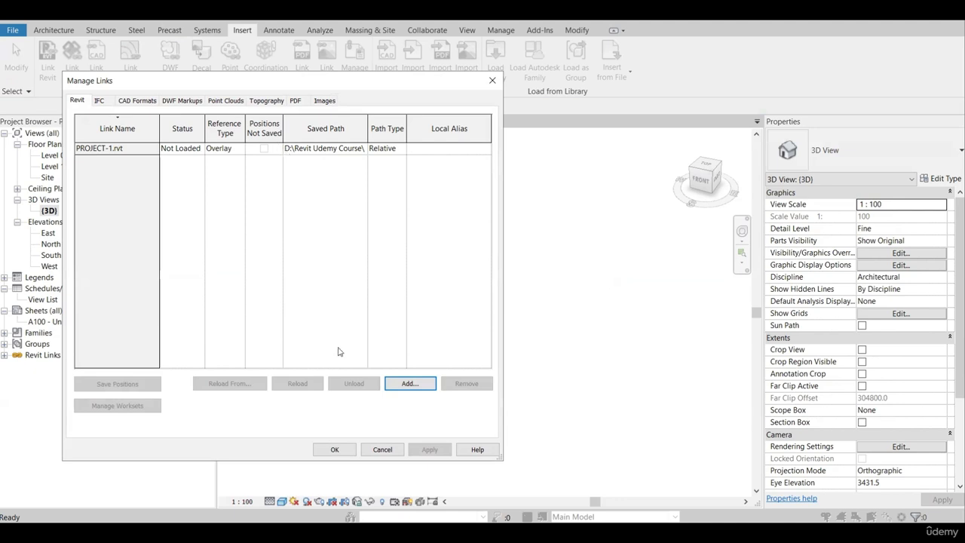
click(332, 148)
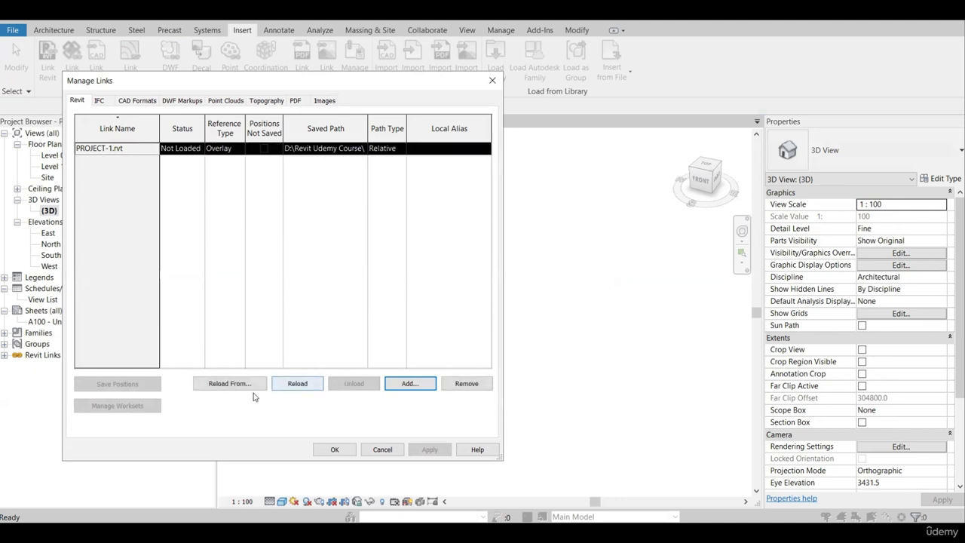
click(301, 386)
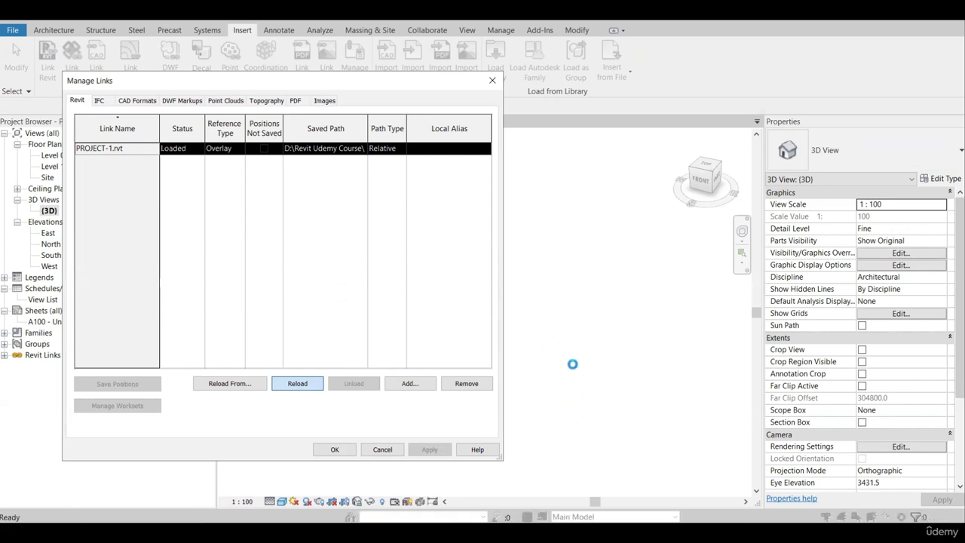
click(335, 449)
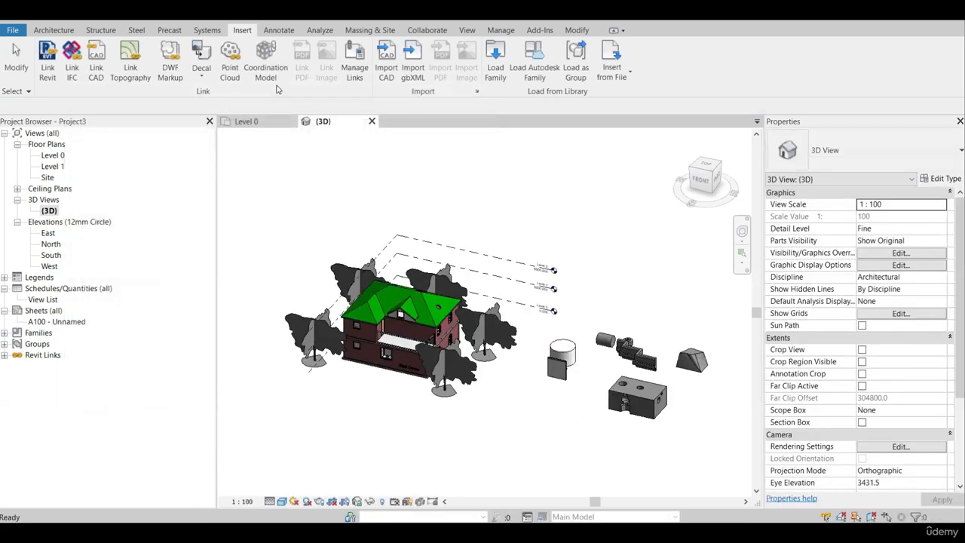
click(353, 66)
click(129, 149)
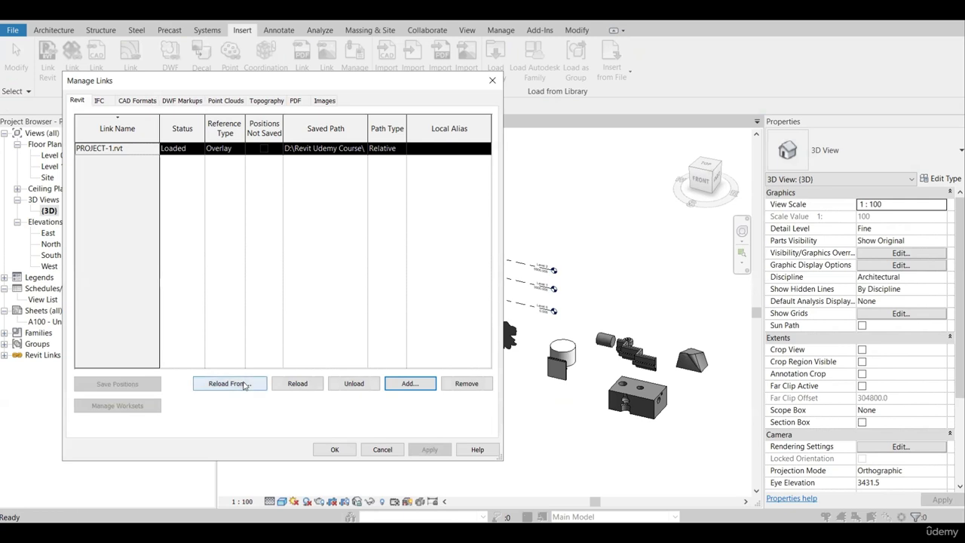
click(243, 385)
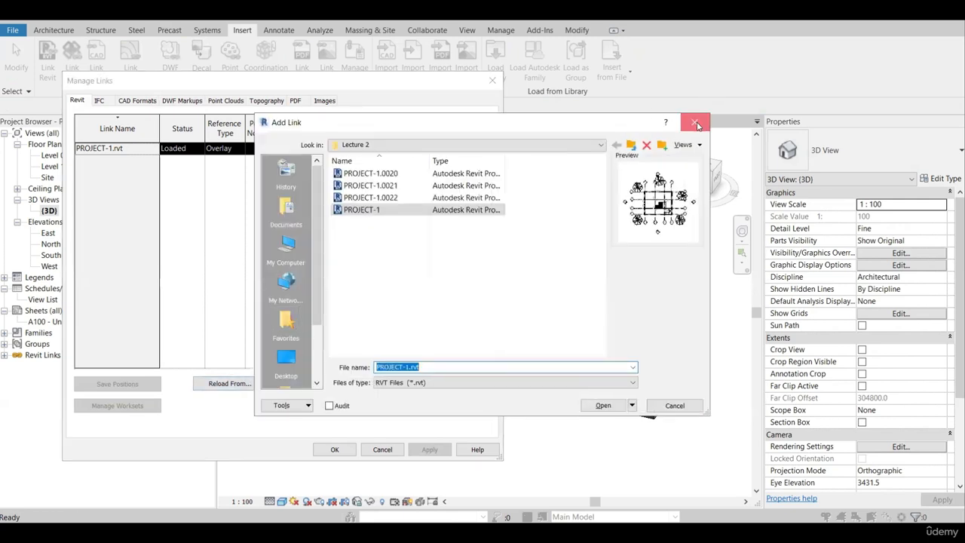
key(Escape)
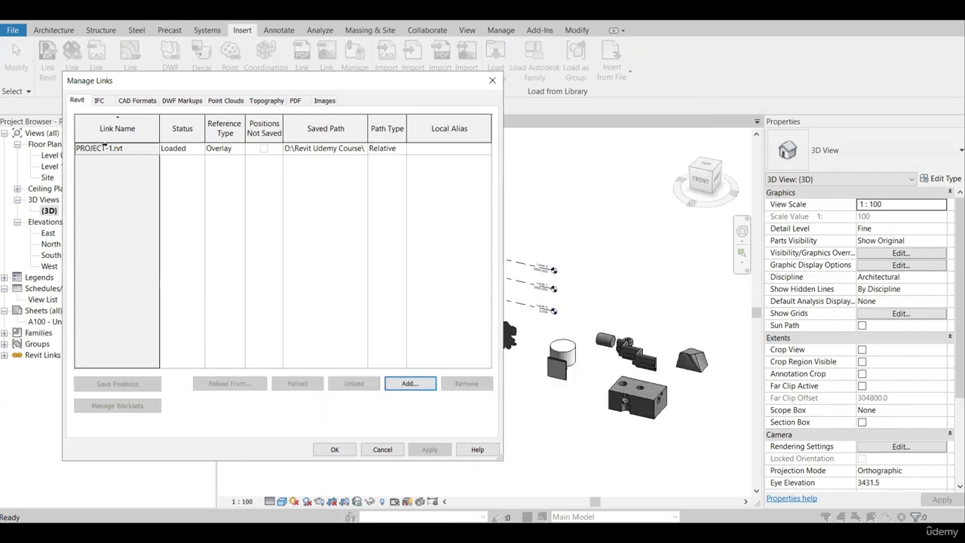
Remove the PROJECT-1.rvt link from the project's managed links and accept the change.
click(104, 147)
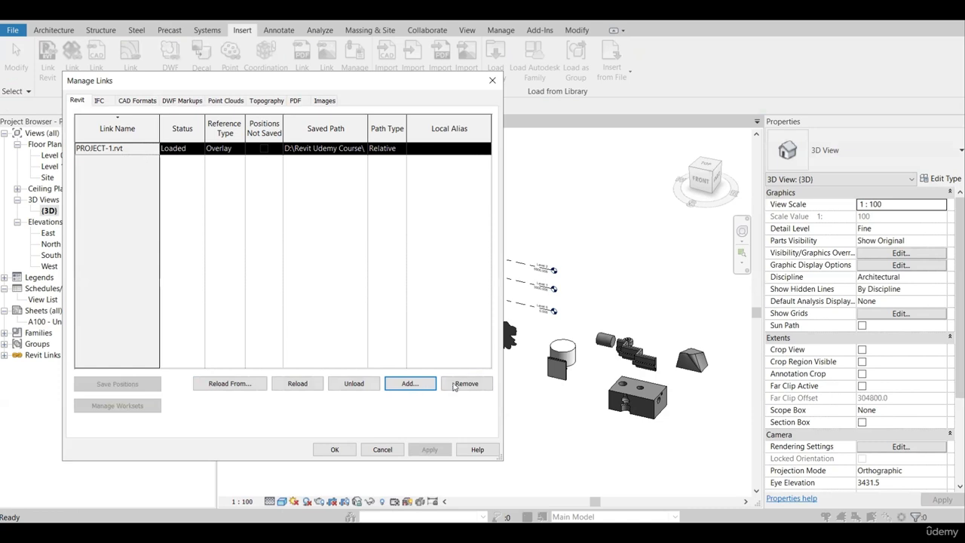
click(455, 386)
click(502, 289)
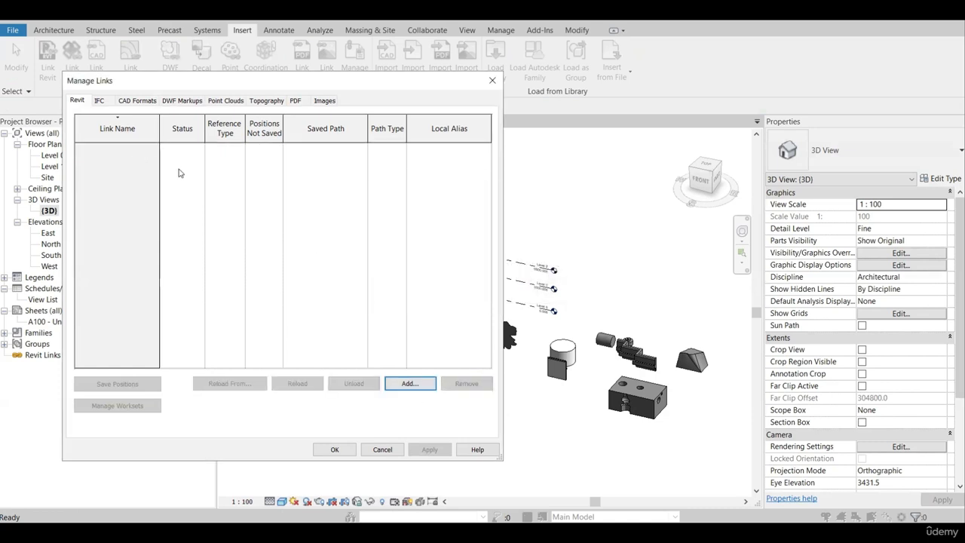
click(335, 449)
Review the managed links of every type, from IFC and CAD formats to images, including the Floor-plan-with-dimensions.jpg entry.
click(361, 53)
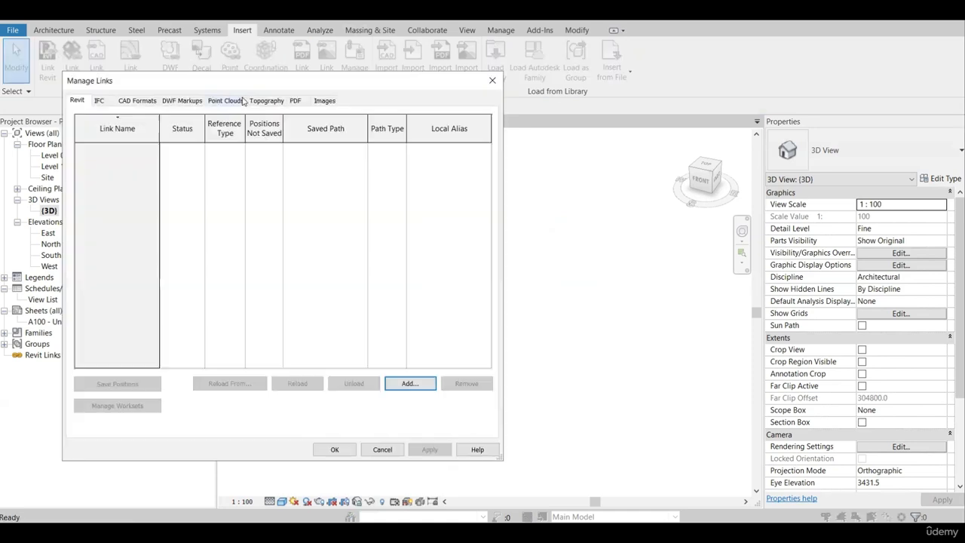
click(99, 100)
click(132, 103)
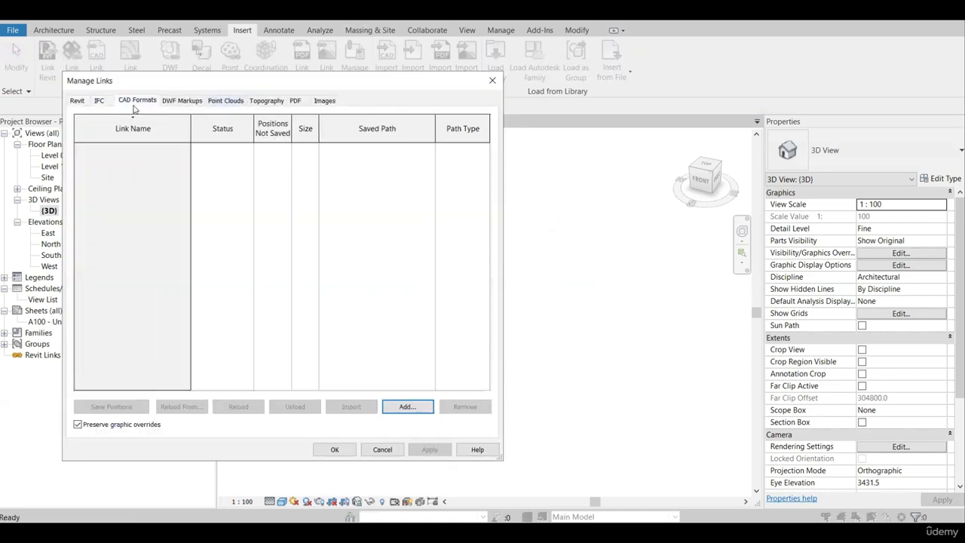
click(182, 101)
click(225, 101)
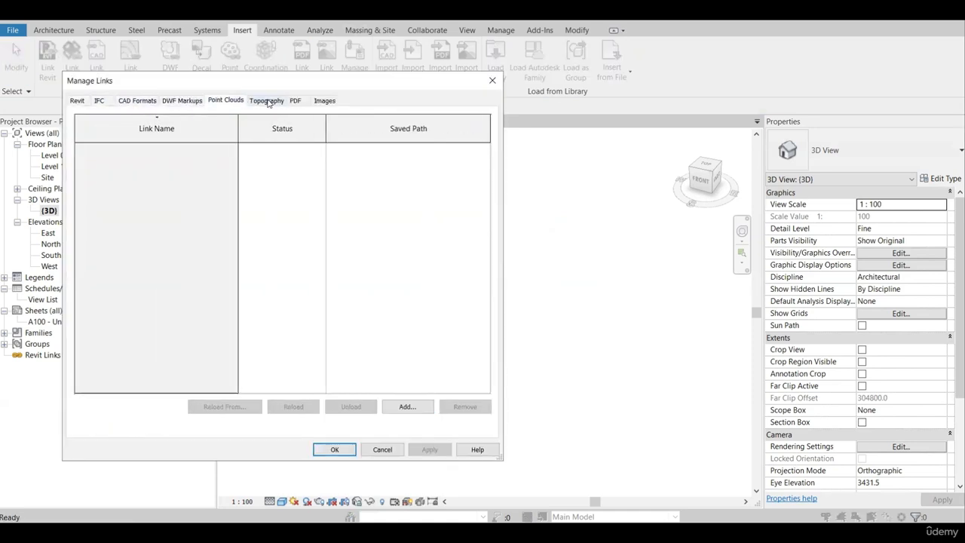
click(266, 101)
click(295, 101)
click(324, 101)
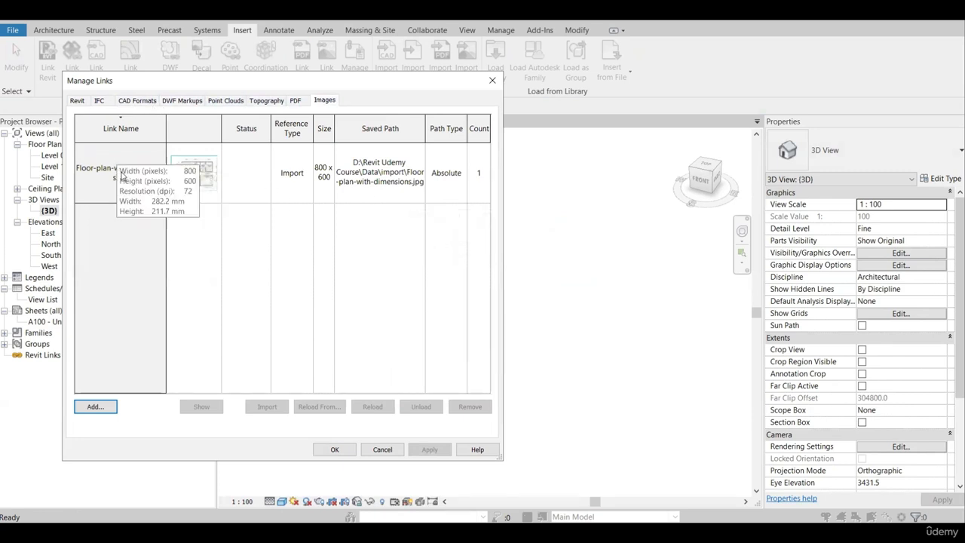
click(261, 172)
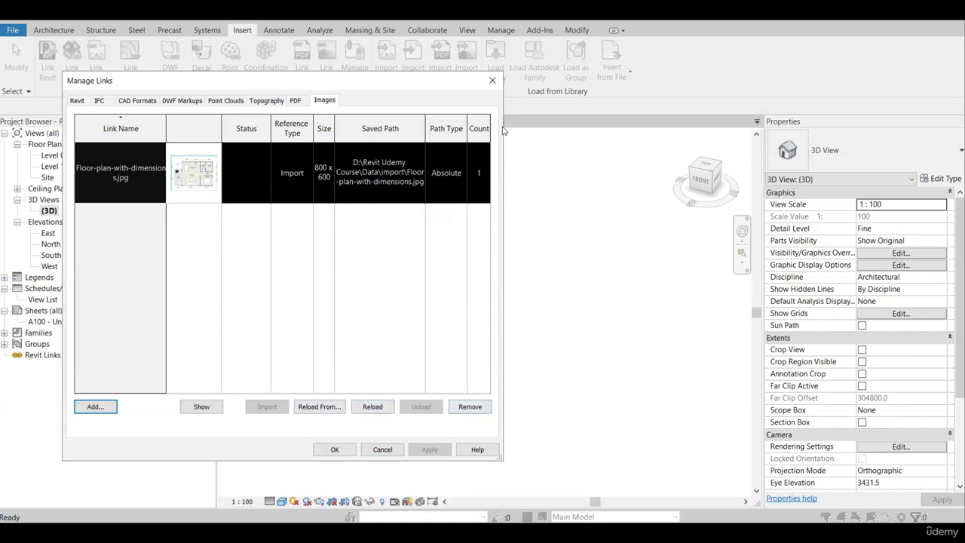
click(493, 81)
Delete the raster floor plan image from the Level 0 floor plan.
click(264, 121)
click(538, 247)
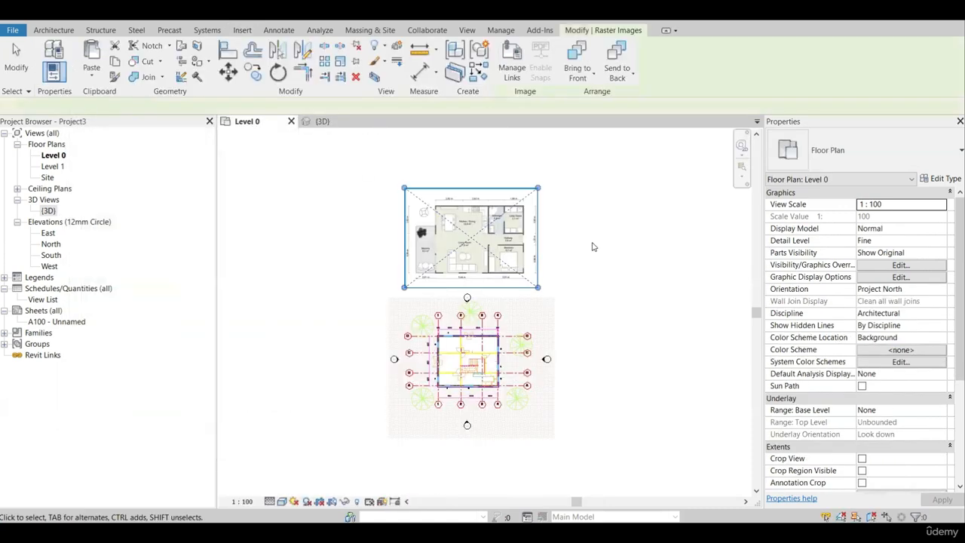
key(Delete)
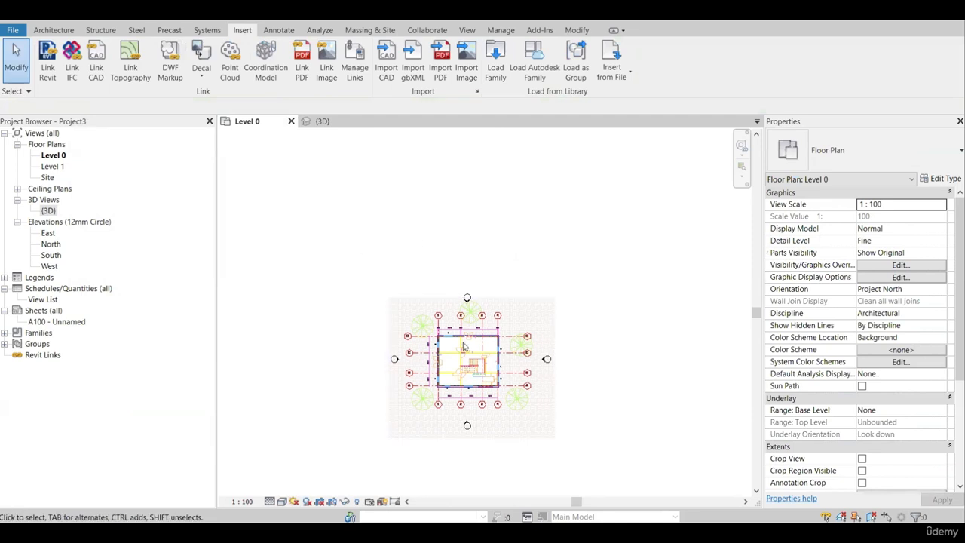
Examine the managed CAD, DWF, point cloud, topography, PDF and image links again, and close the link manager without changes.
click(354, 61)
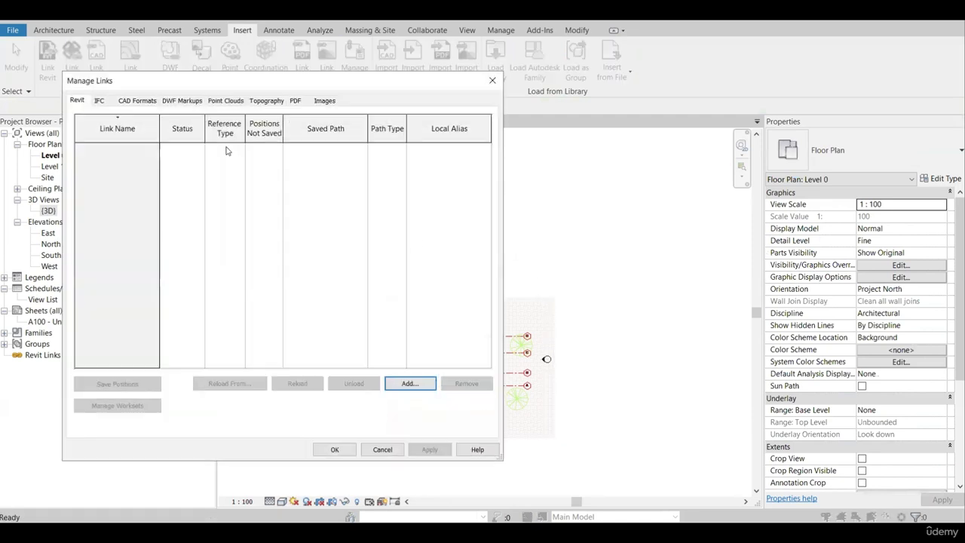
click(137, 100)
click(182, 101)
click(226, 100)
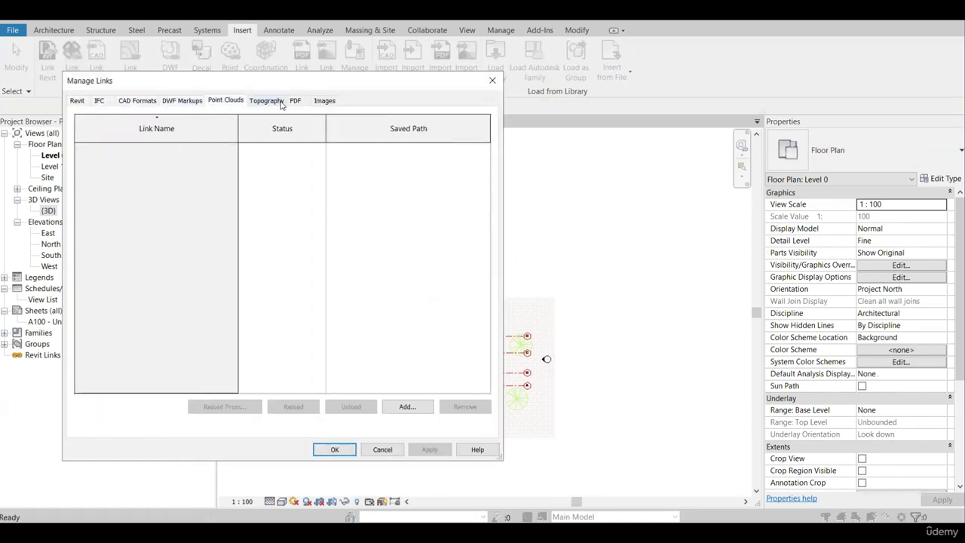
click(267, 100)
click(295, 101)
click(325, 100)
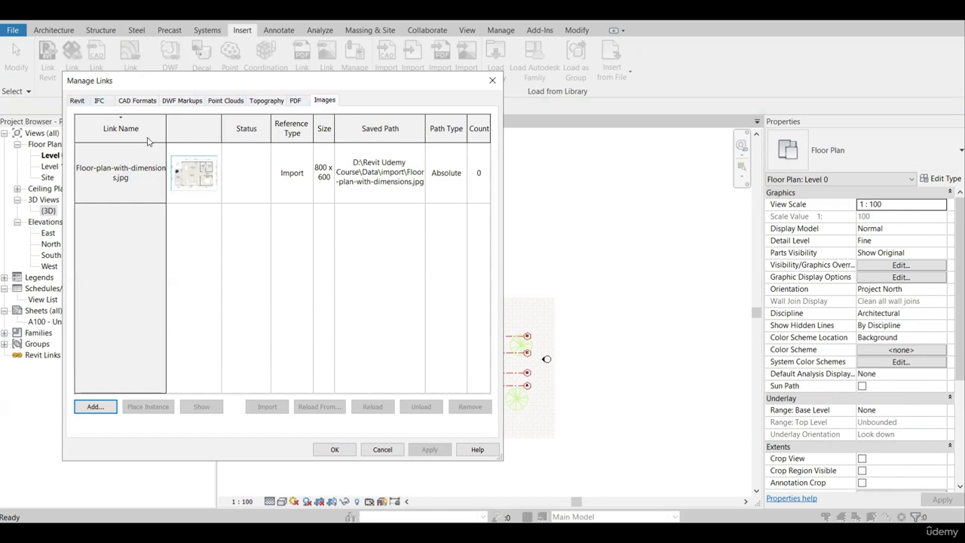
drag(135, 82, 296, 91)
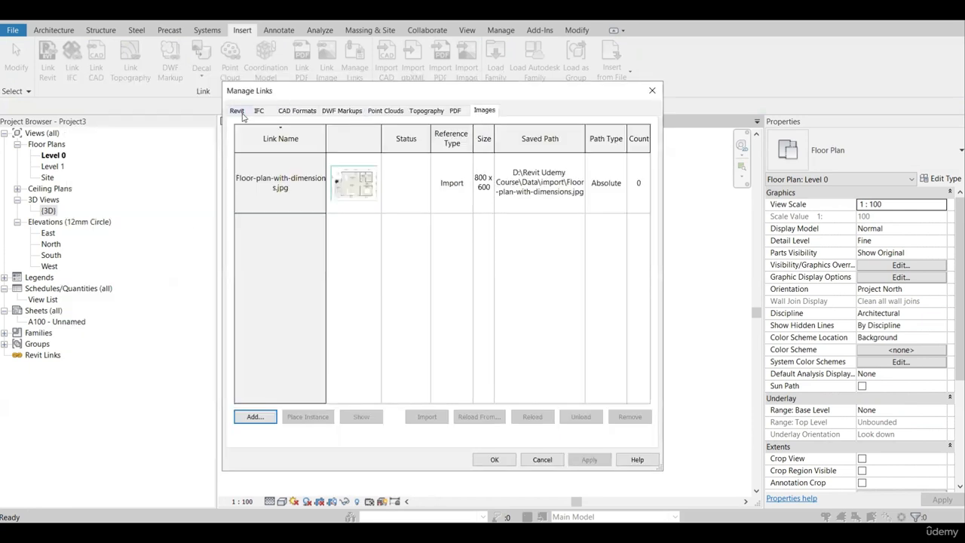
click(542, 460)
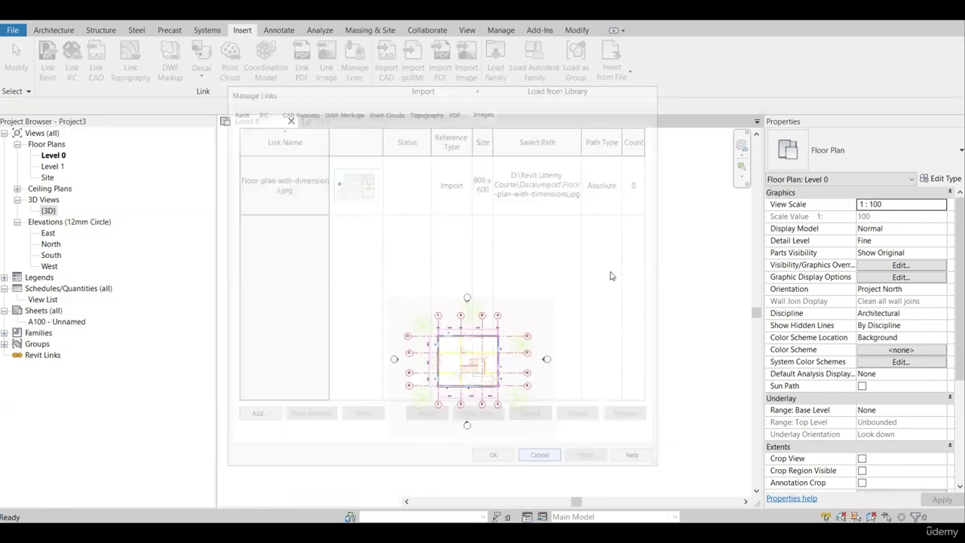